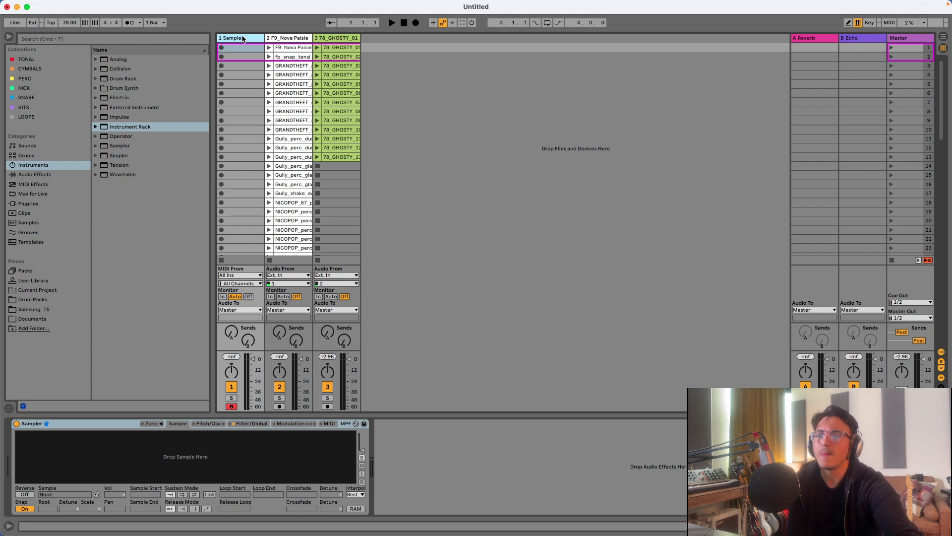
# - Look at the devices on the Sampler track and on the F9_Nova Paisley audio track
pyautogui.click(279, 40)
pyautogui.click(242, 40)
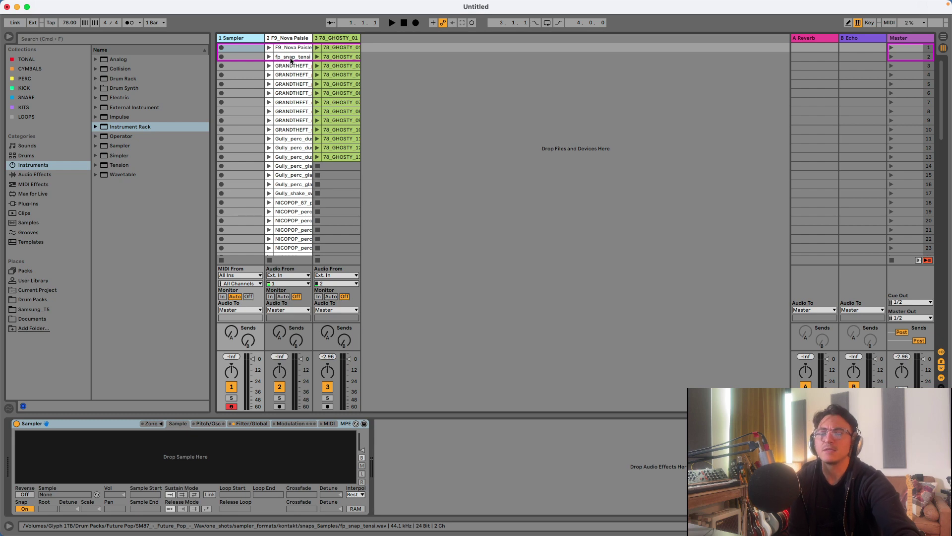
pyautogui.click(287, 39)
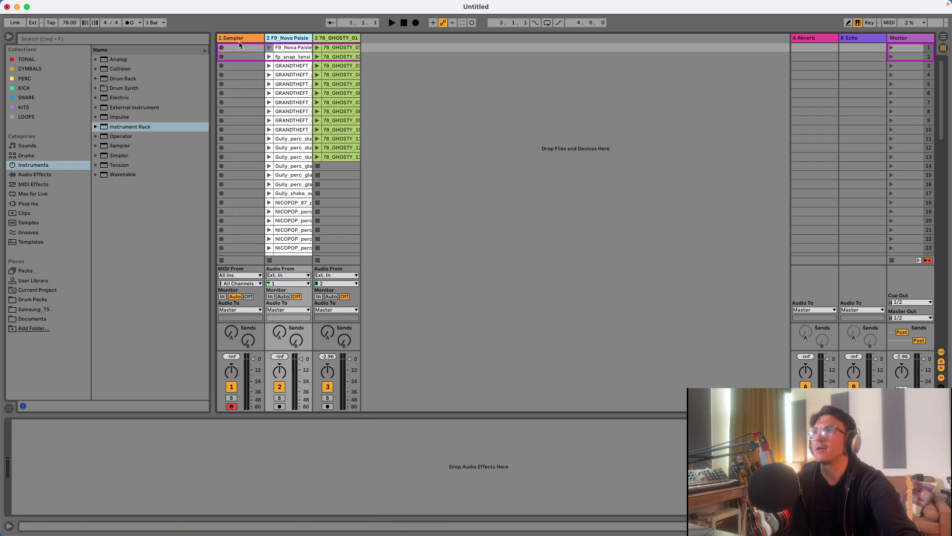
pyautogui.click(238, 42)
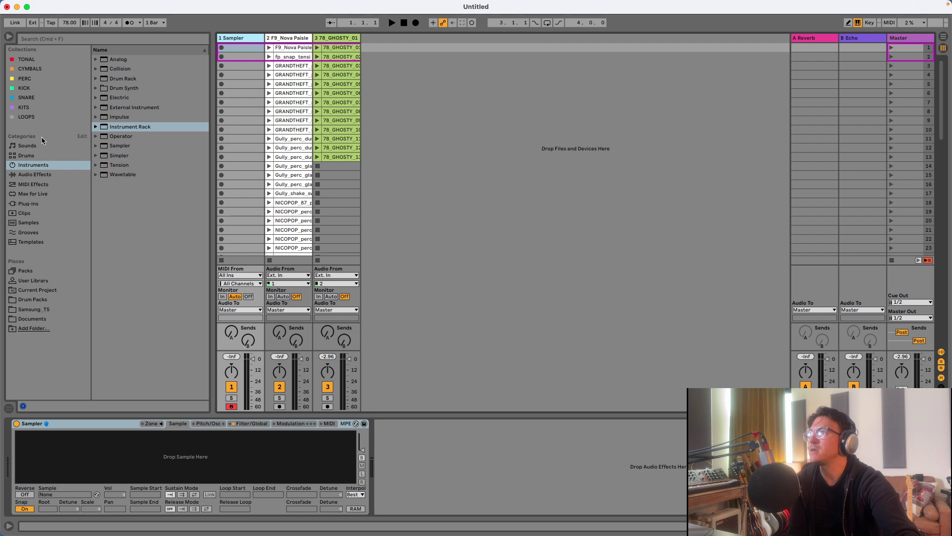
# - Load 128 KSHMR VOL 3.adg from the KITS collection onto a new track and compare it with the Sampler track
pyautogui.click(29, 109)
pyautogui.scroll(3, 166, 123)
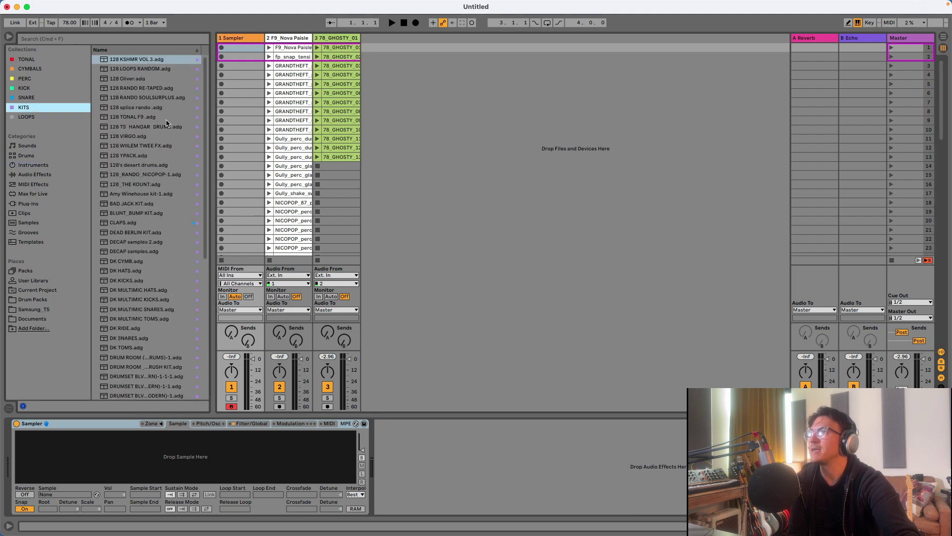
pyautogui.scroll(-3, 156, 151)
pyautogui.scroll(3, 149, 149)
pyautogui.moveTo(117, 62); pyautogui.dragTo(454, 53)
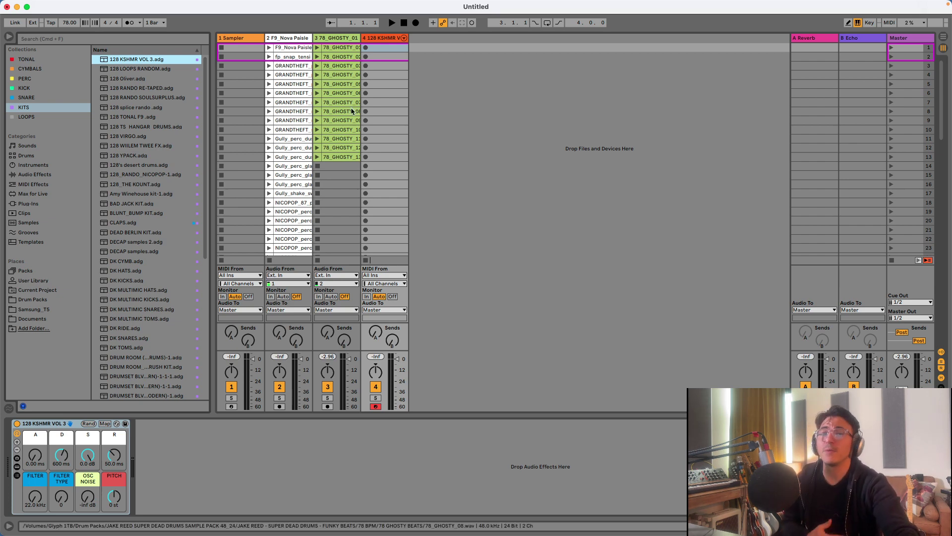
pyautogui.click(380, 40)
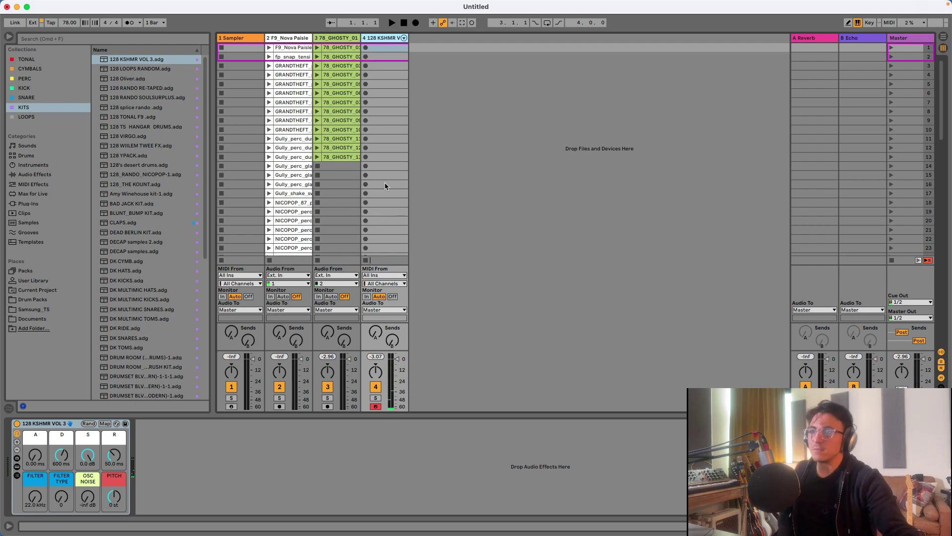
pyautogui.click(245, 38)
pyautogui.click(385, 39)
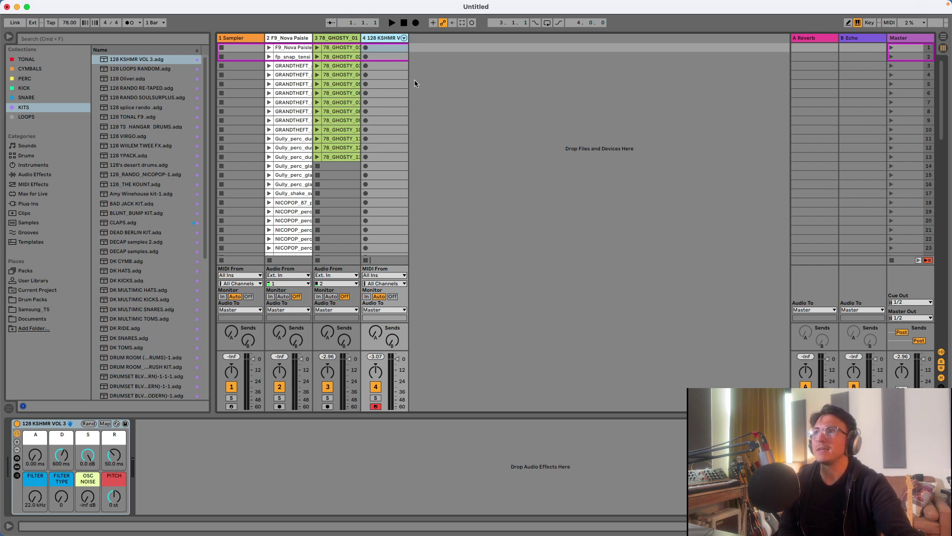
# - Play and stop the first 78_GHOSTY clip on track 3, and look through the percussion clips on track 2
pyautogui.click(331, 39)
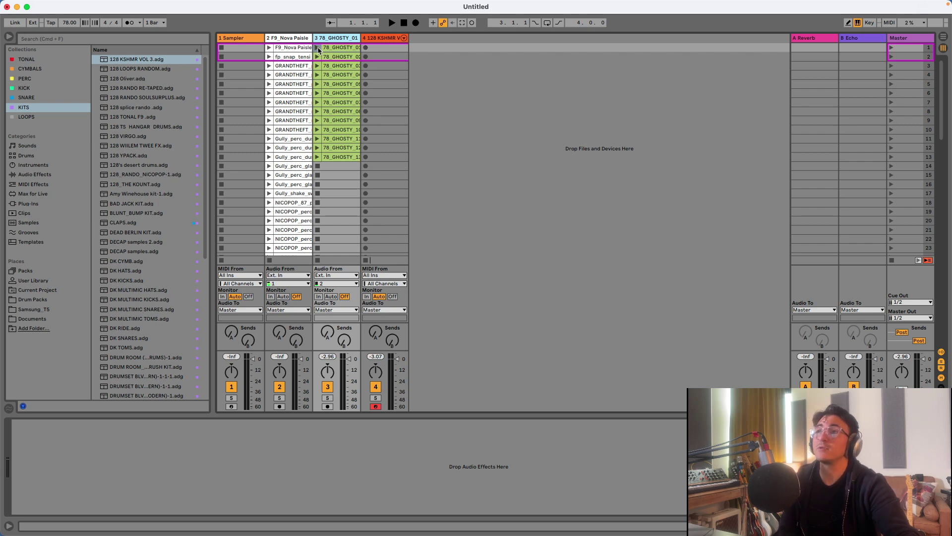
pyautogui.click(317, 47)
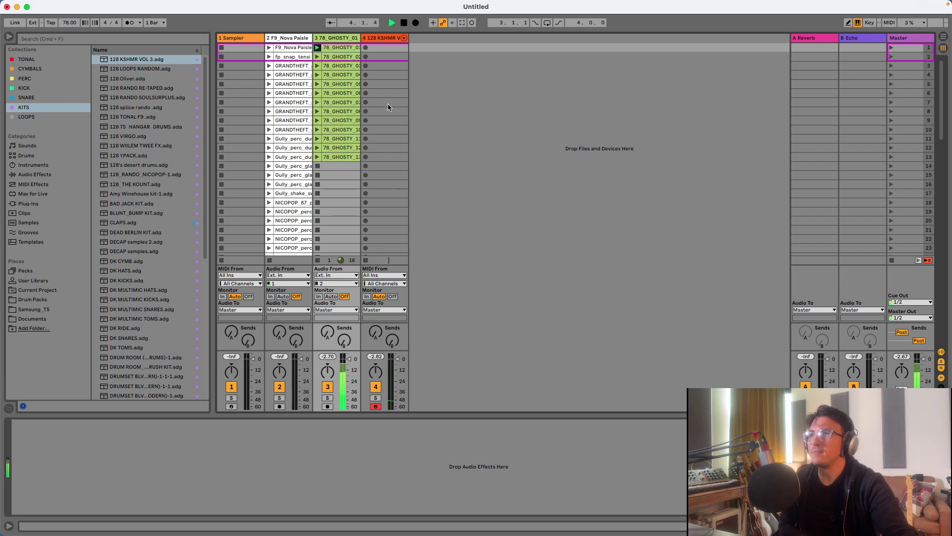
pyautogui.press('space')
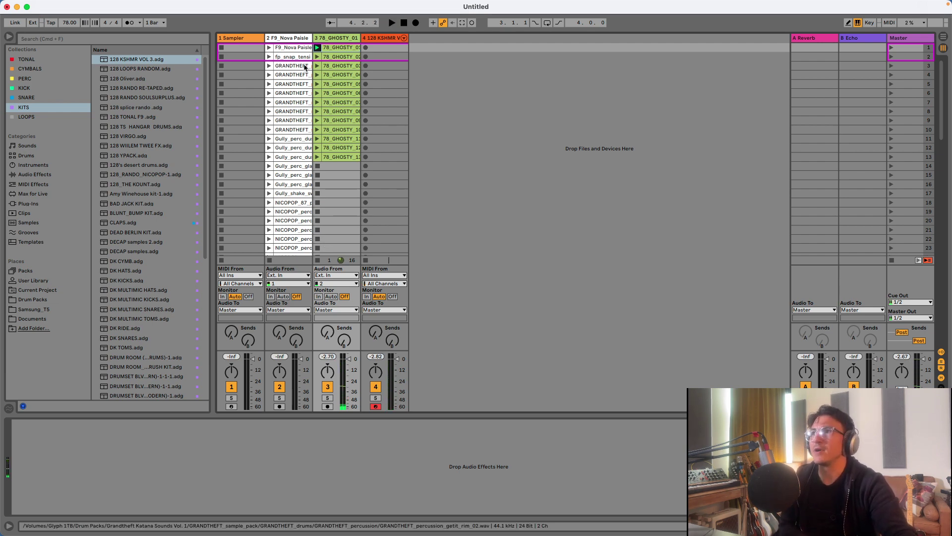
pyautogui.click(288, 48)
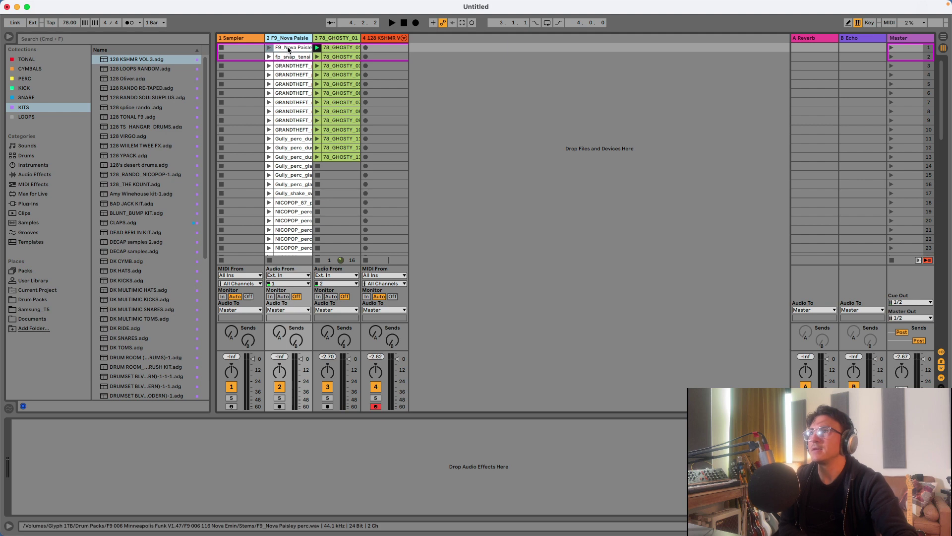
pyautogui.scroll(-15, 290, 208)
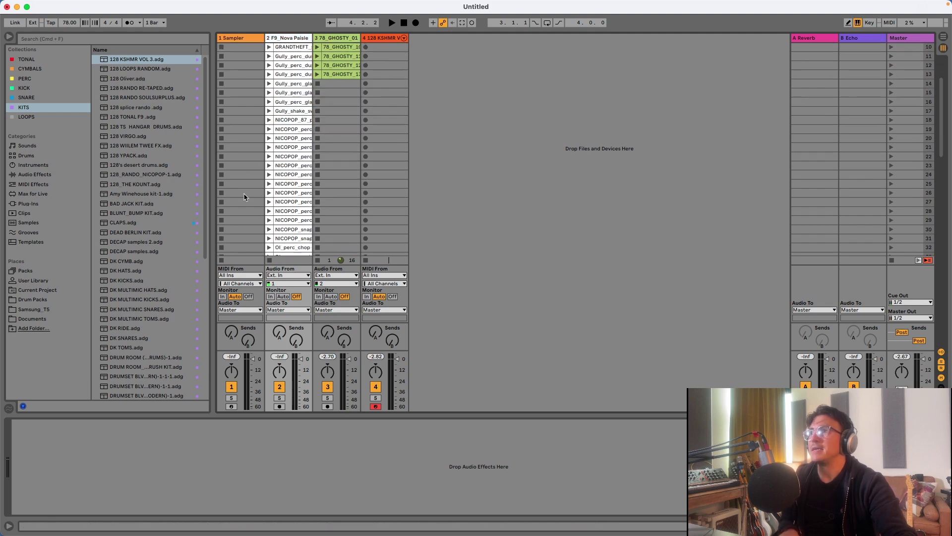
pyautogui.scroll(-20, 290, 219)
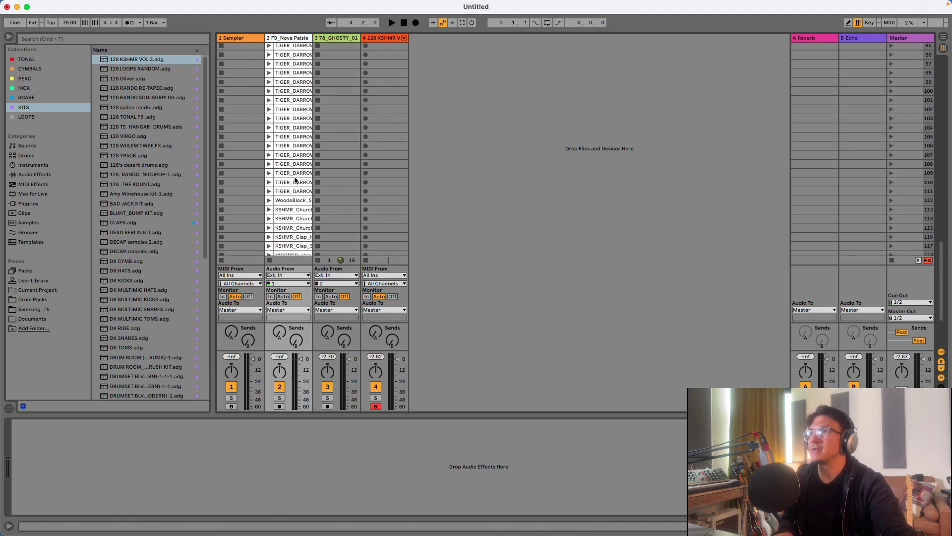
pyautogui.scroll(20, 293, 212)
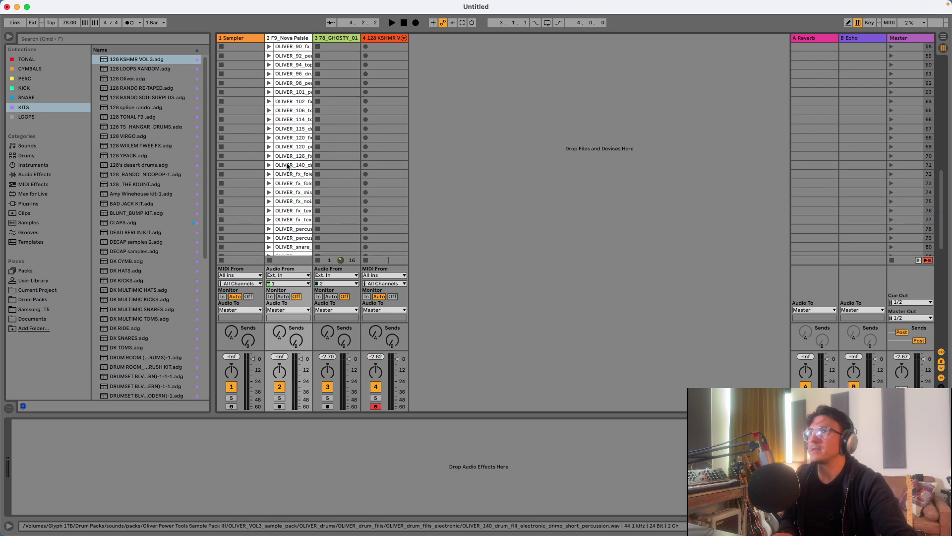
# - Delete the 128 KSHMR VOL 3 track
pyautogui.click(375, 40)
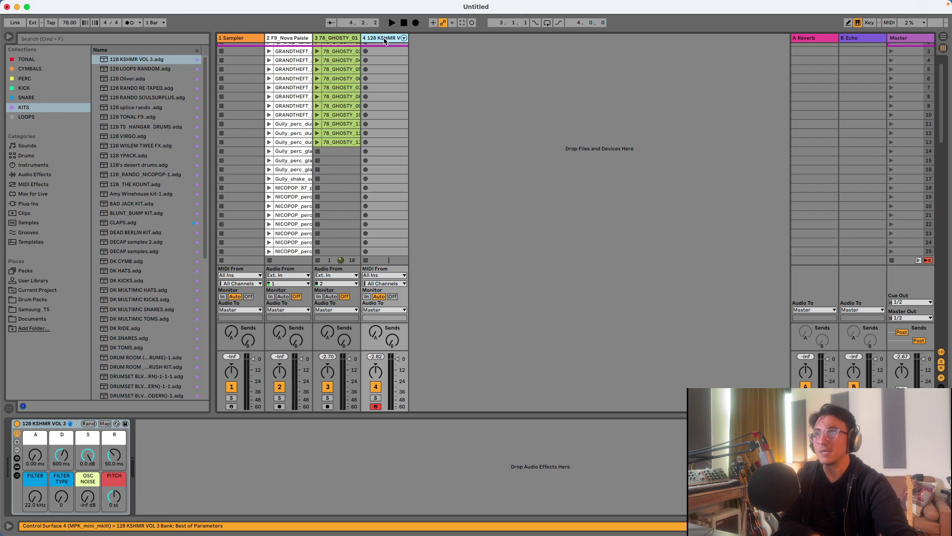
pyautogui.press('Delete')
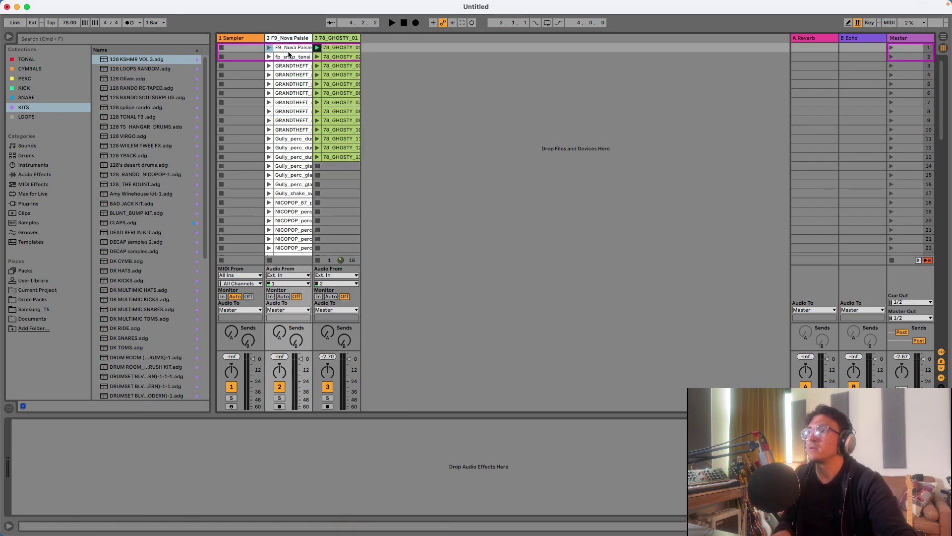
# - Examine the full list of percussion clips on track 2 and the samples in the LOOPS collection
pyautogui.scroll(-20, 293, 159)
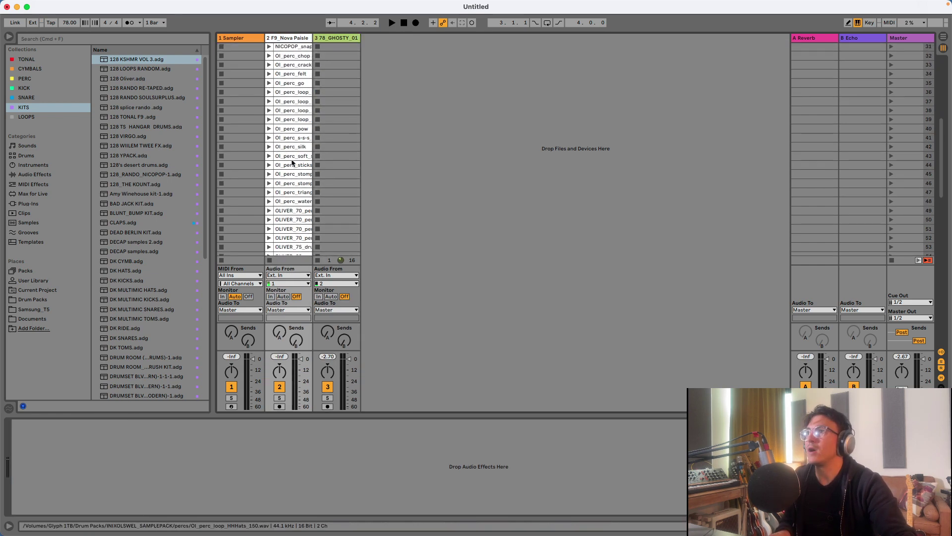
pyautogui.scroll(-20, 300, 170)
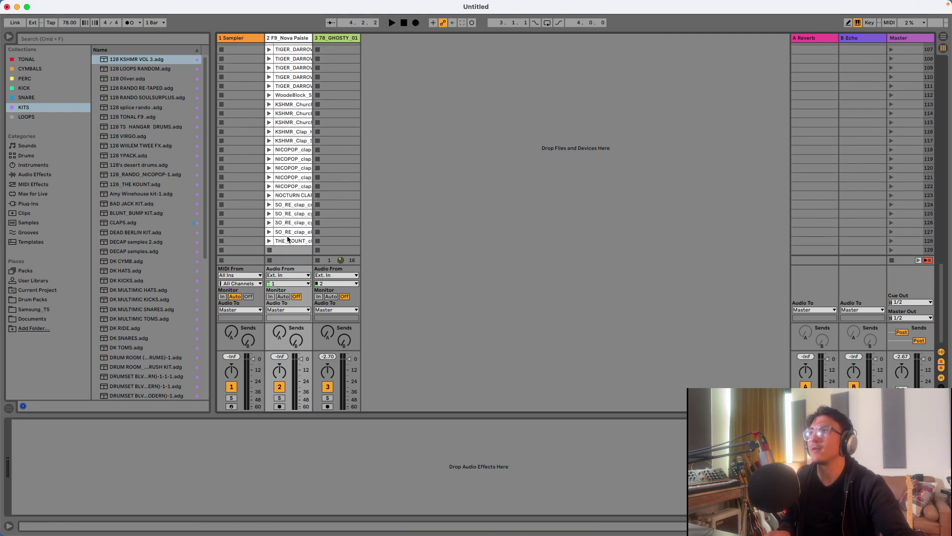
pyautogui.click(26, 117)
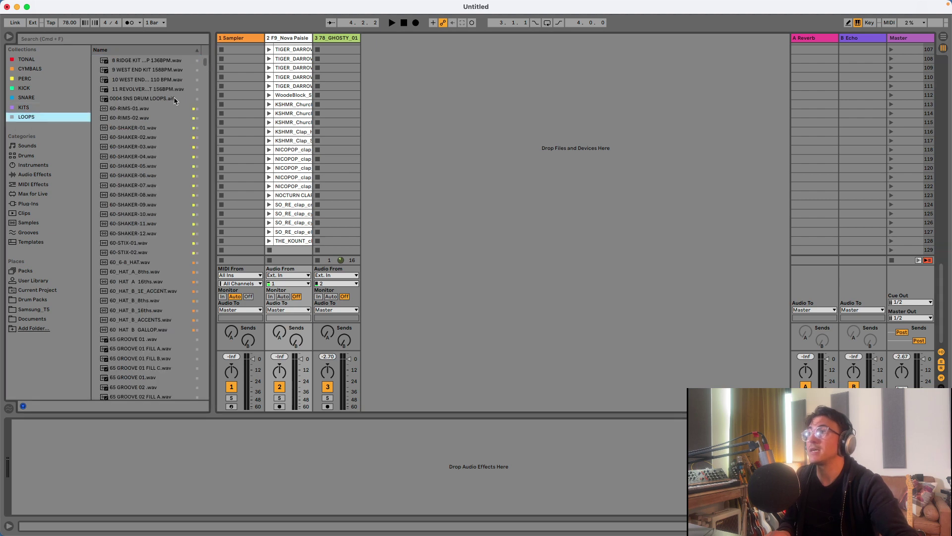
pyautogui.scroll(-15, 148, 225)
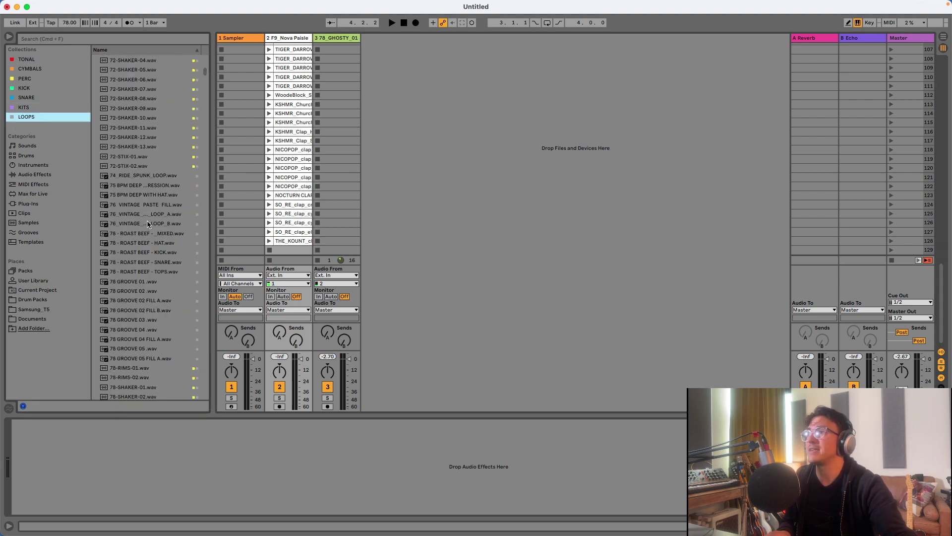
pyautogui.scroll(-12, 147, 225)
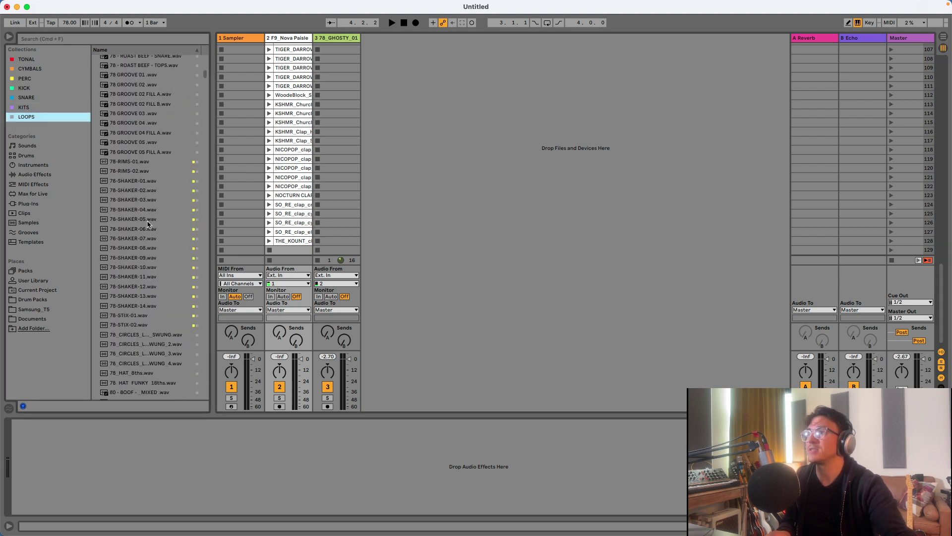
pyautogui.click(73, 43)
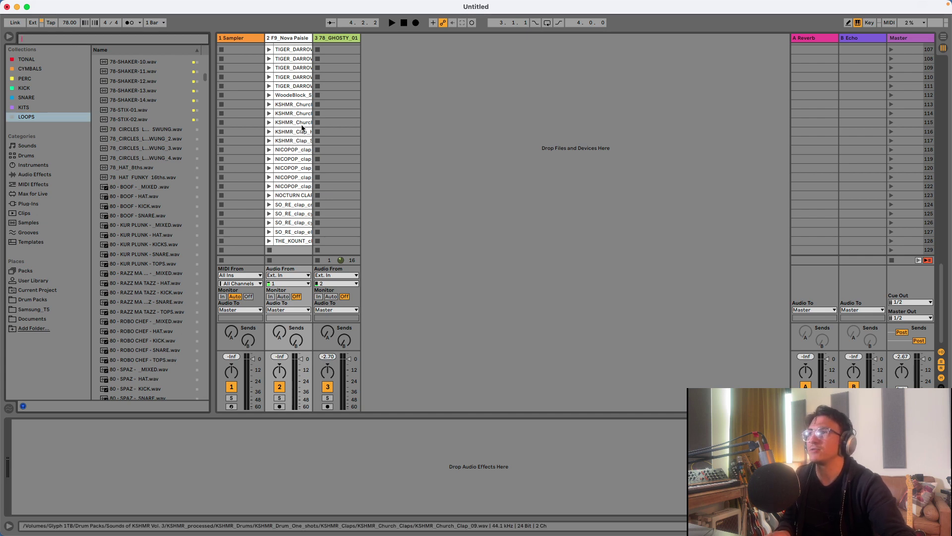
pyautogui.scroll(15, 298, 124)
pyautogui.scroll(-12, 295, 93)
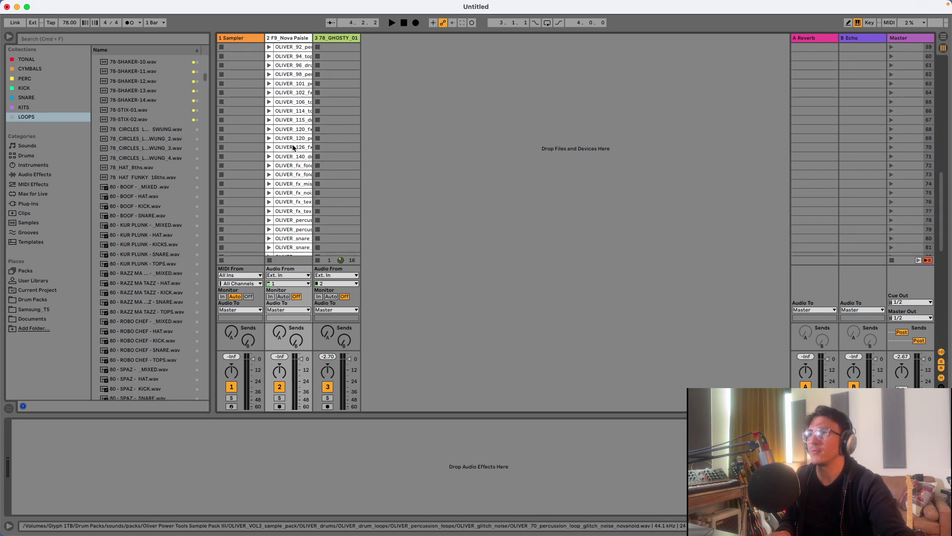
pyautogui.scroll(20, 292, 179)
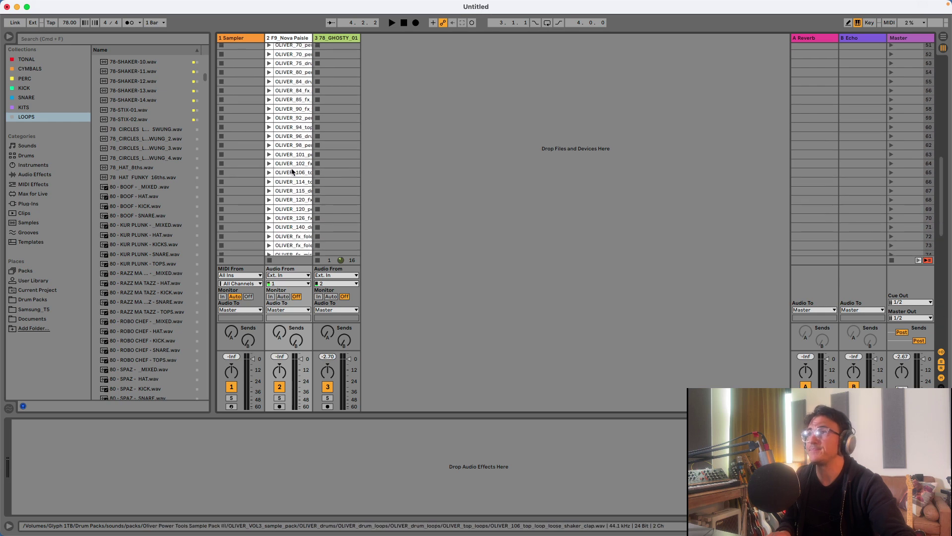
pyautogui.scroll(-18, 291, 99)
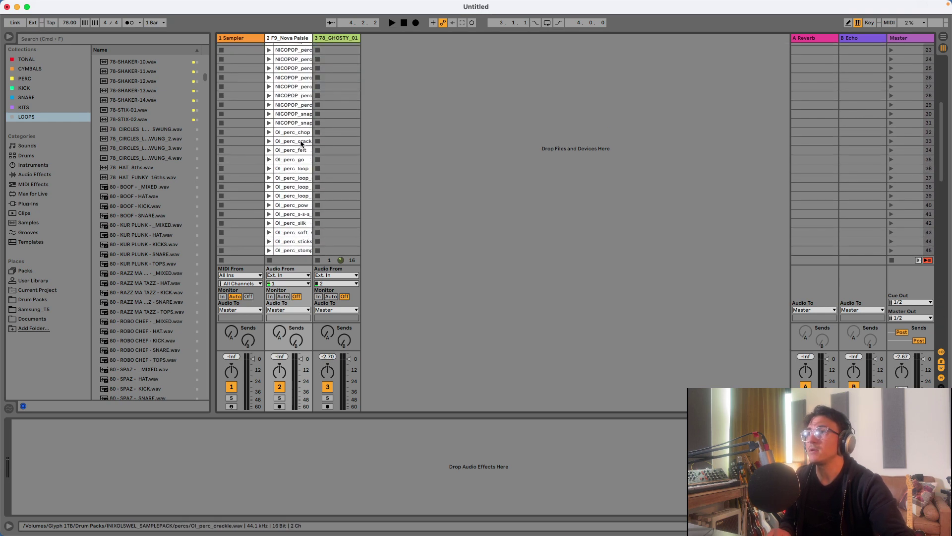
pyautogui.scroll(-7, 295, 153)
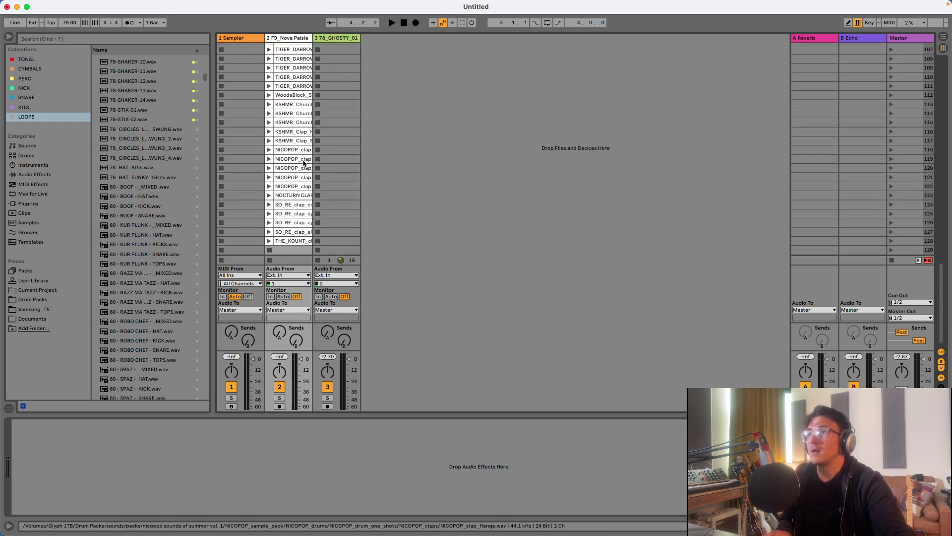
# - Load all the track 2 clips, from F9_Nova Paisley through the last one in scene 128, into the Sampler on track 1
pyautogui.keyDown('shift'); pyautogui.click(294, 243); pyautogui.keyUp('shift')
pyautogui.scroll(4, 294, 243)
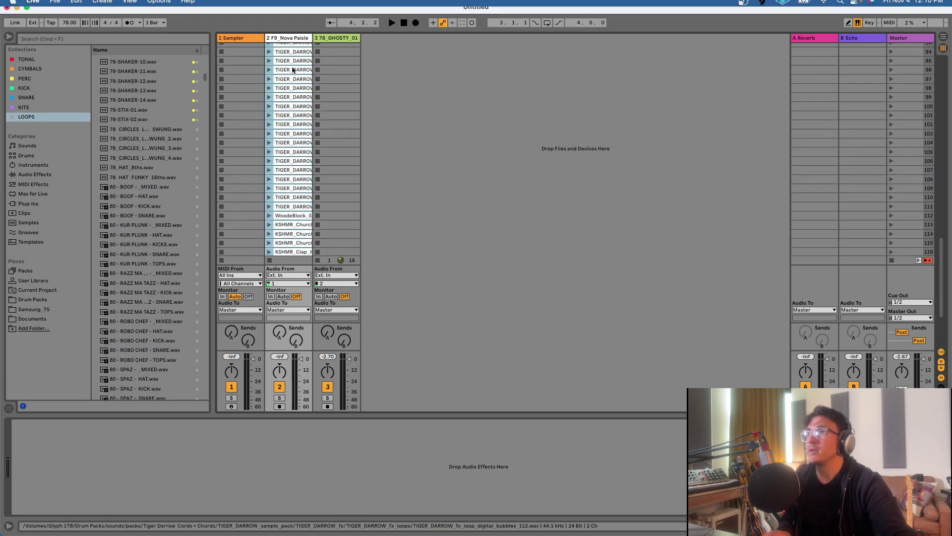
pyautogui.click(236, 39)
pyautogui.moveTo(233, 32); pyautogui.dragTo(179, 459)
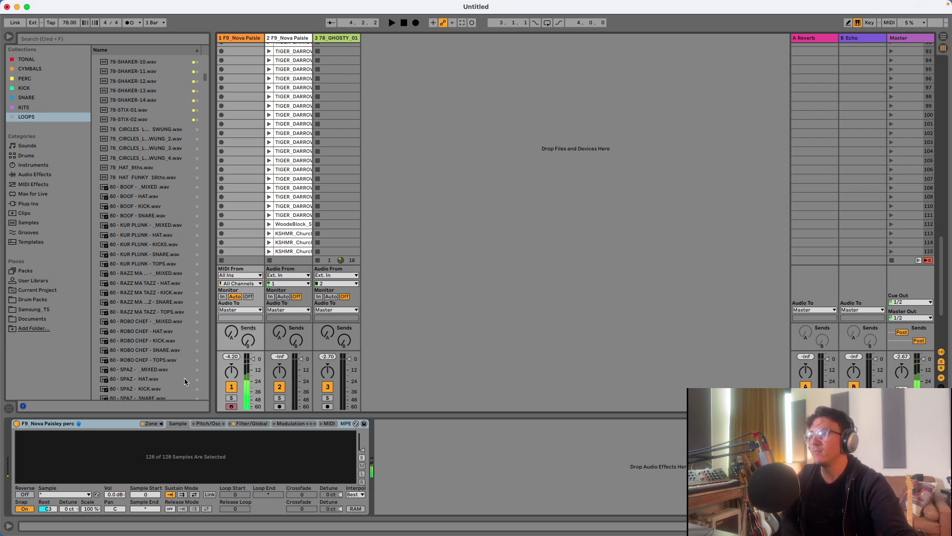
# - Distribute the key ranges of all 128 samples equally across the keyboard in Sampler's zone editor, and check the resulting layout
pyautogui.click(159, 424)
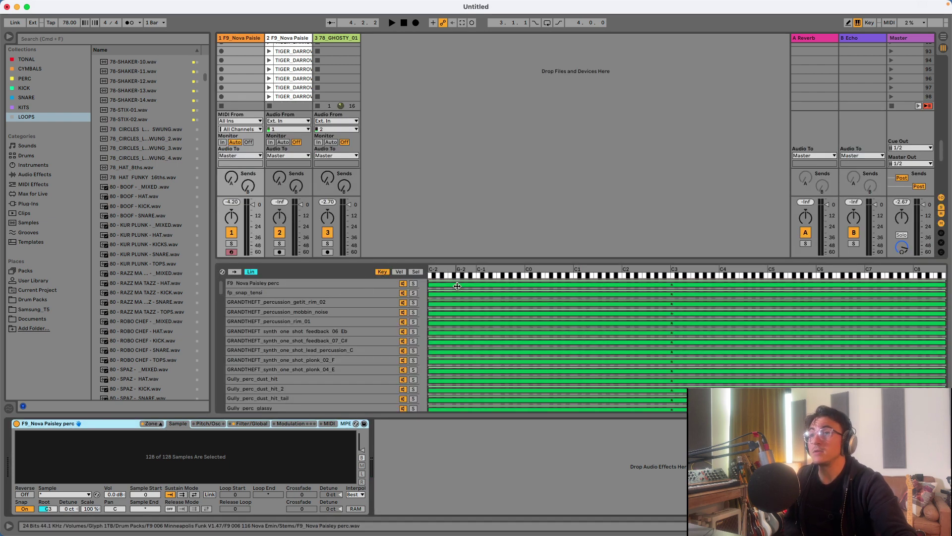
pyautogui.rightClick(456, 286)
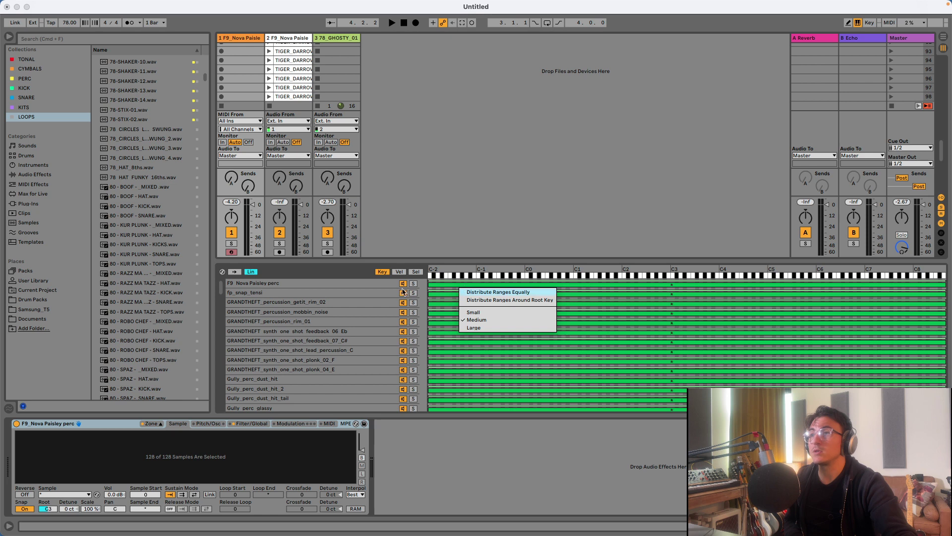
pyautogui.click(483, 302)
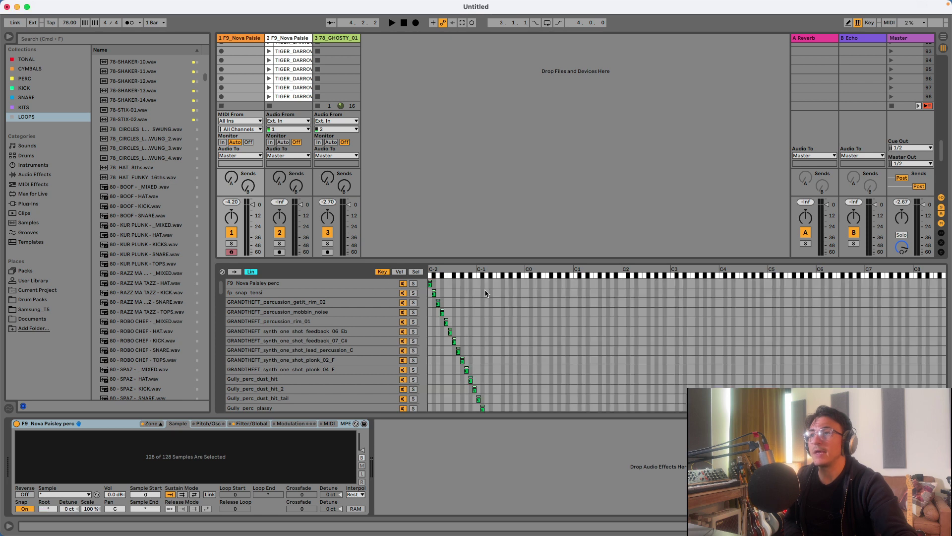
pyautogui.scroll(-5, 556, 315)
pyautogui.scroll(-6, 562, 314)
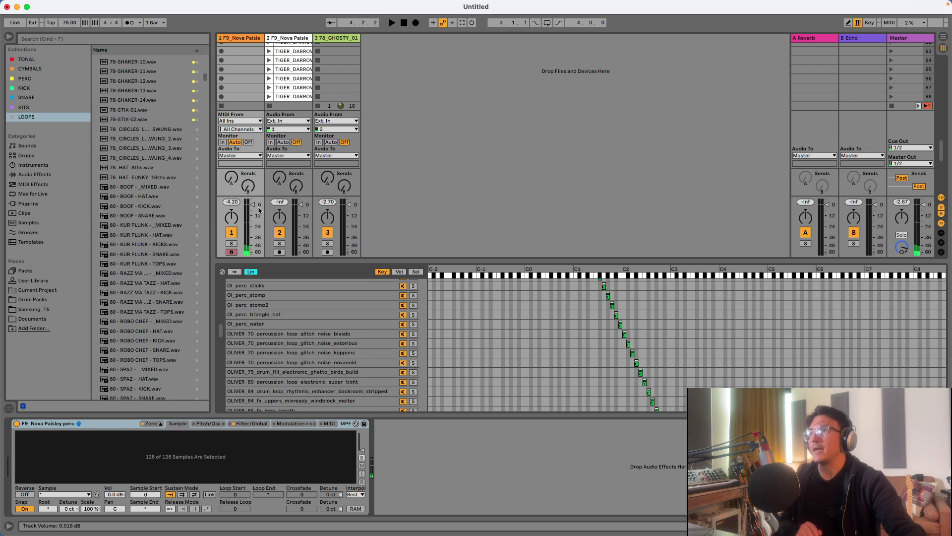
# - Group the Sampler on track 1 into an Instrument Rack and show the rack's chain list
pyautogui.moveTo(951, 396)
pyautogui.click(943, 526)
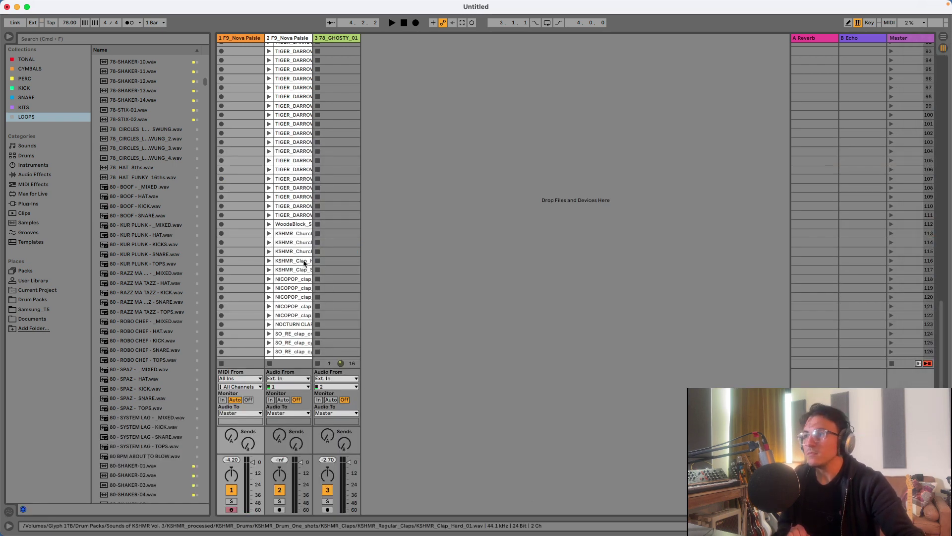
pyautogui.click(242, 39)
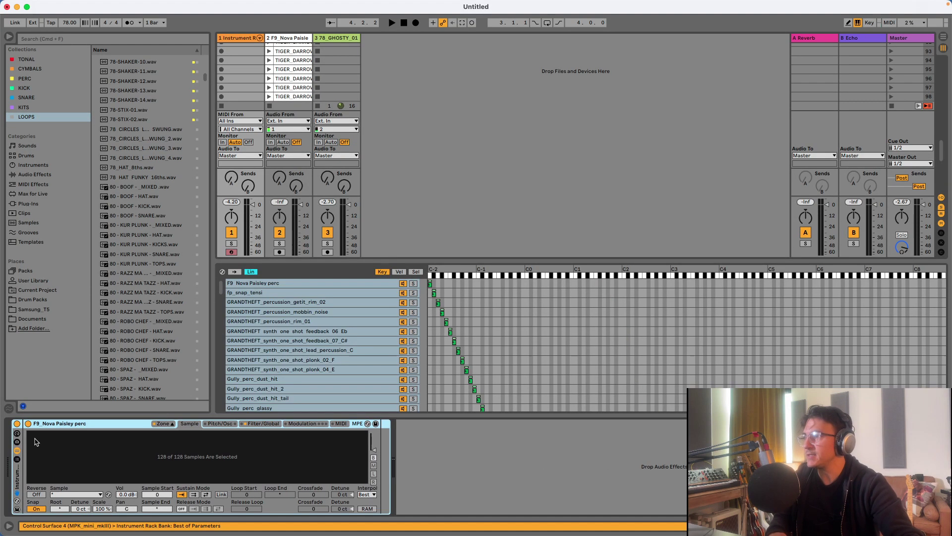
pyautogui.press('super+g')
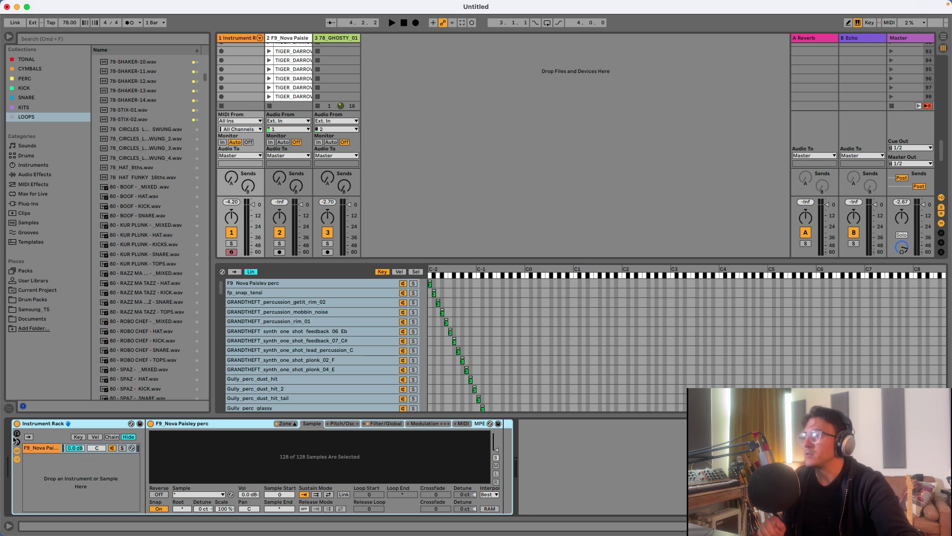
# - Show the Instrument Rack's macros and map Sampler's volume envelope attack to Macro 1 and decay to Macro 2
pyautogui.click(17, 434)
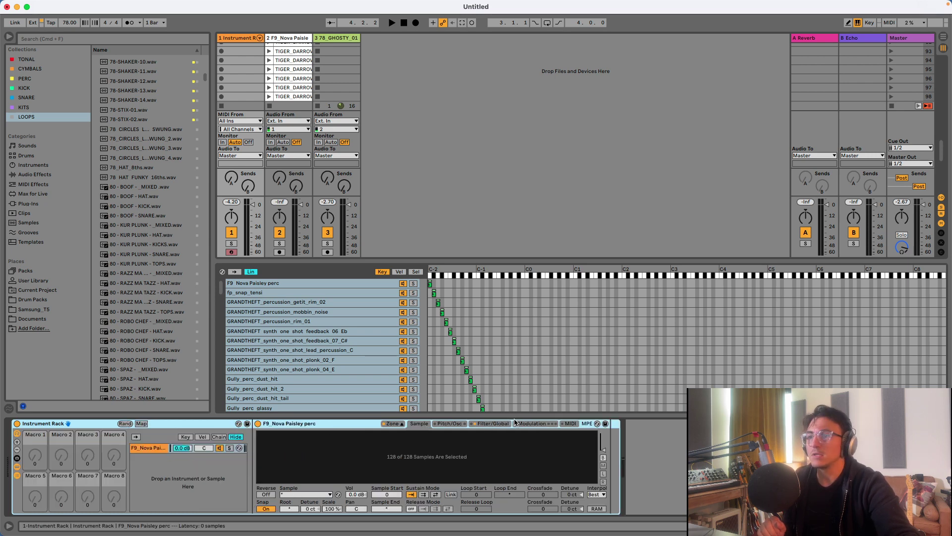
pyautogui.click(493, 423)
pyautogui.rightClick(505, 491)
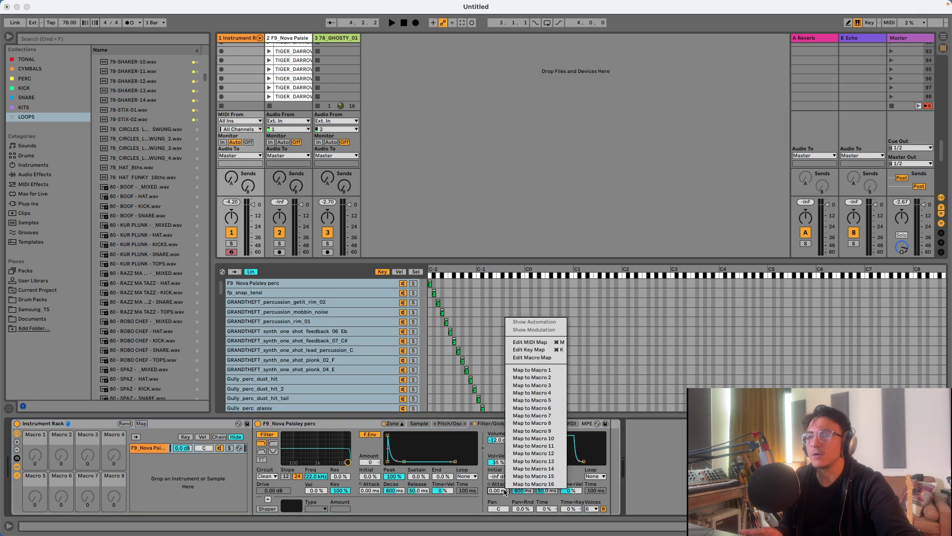
pyautogui.click(523, 370)
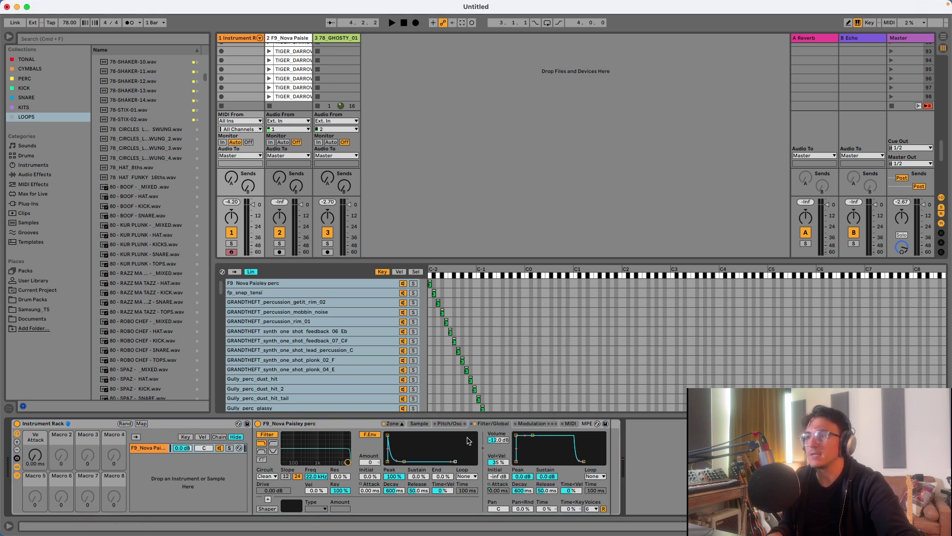
pyautogui.rightClick(522, 490)
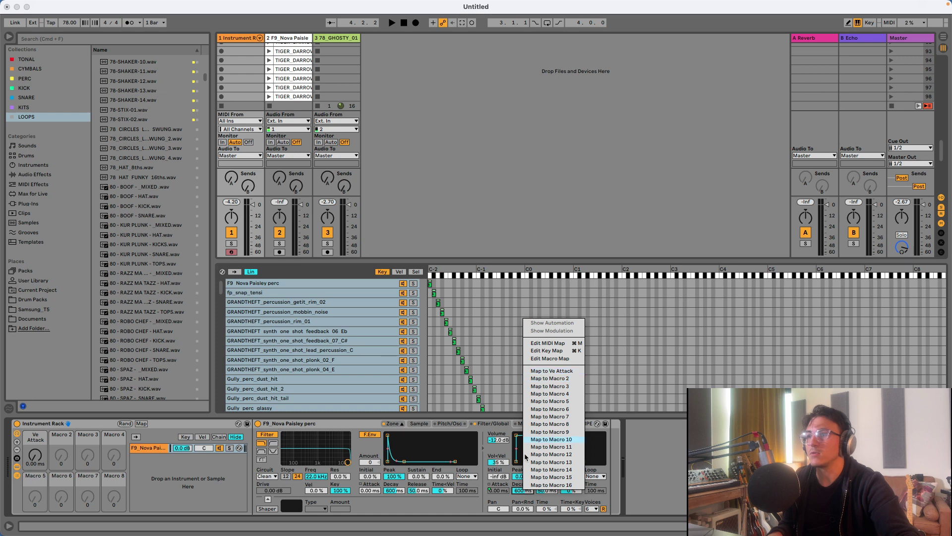
pyautogui.click(549, 379)
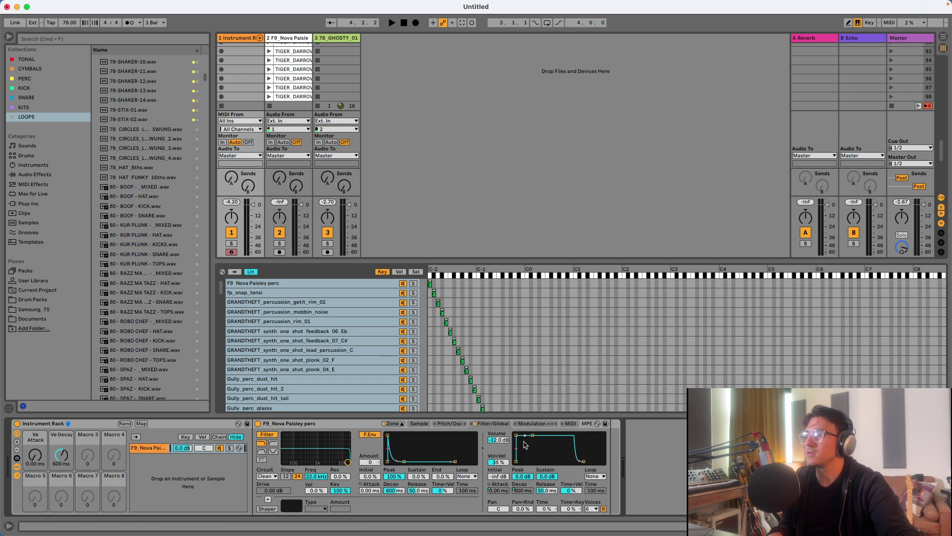
# - Map Sampler's volume envelope sustain to Macro 3 and its release to Macro 4
pyautogui.rightClick(550, 477)
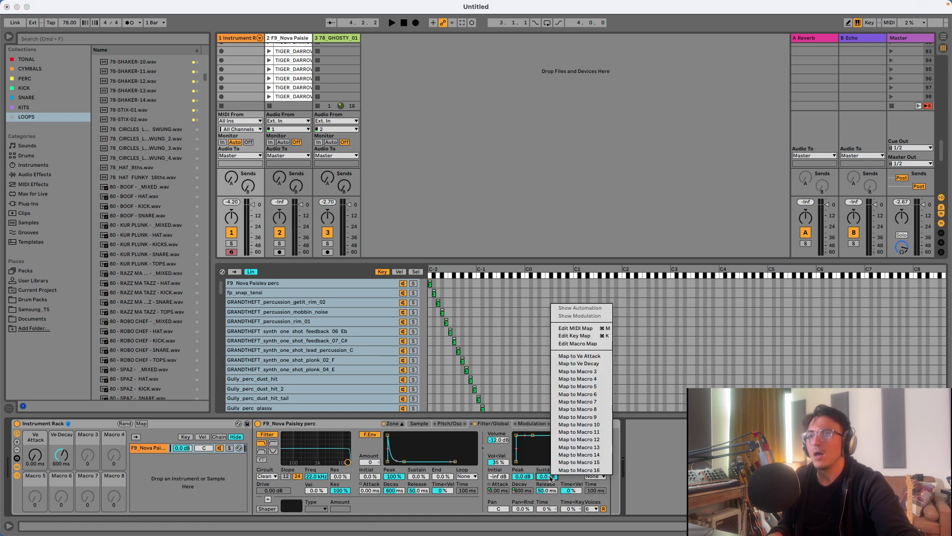
pyautogui.click(572, 372)
pyautogui.rightClick(546, 491)
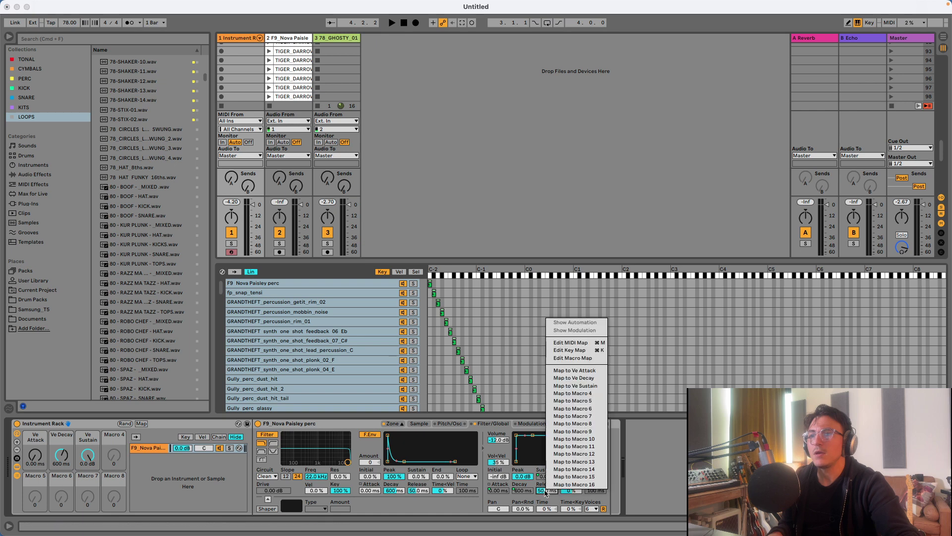
pyautogui.click(572, 393)
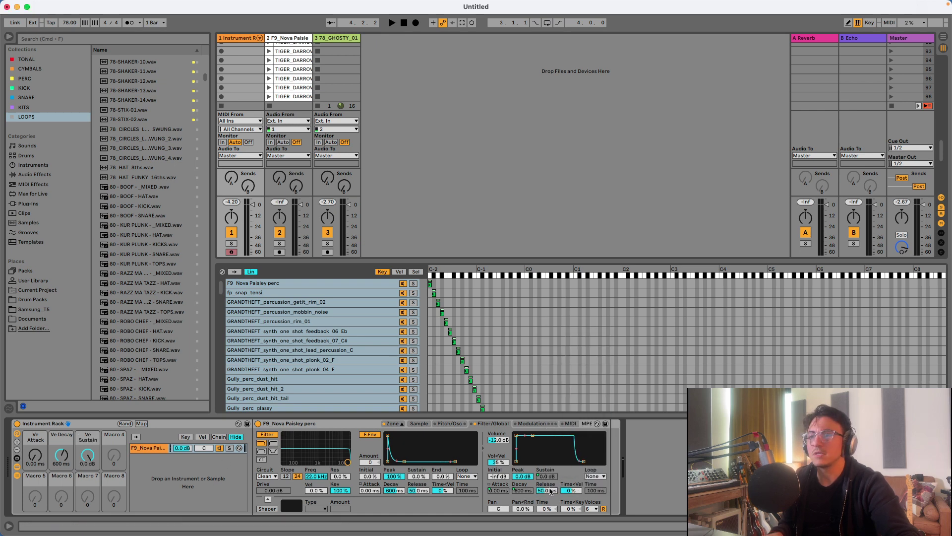
pyautogui.rightClick(550, 490)
pyautogui.click(574, 392)
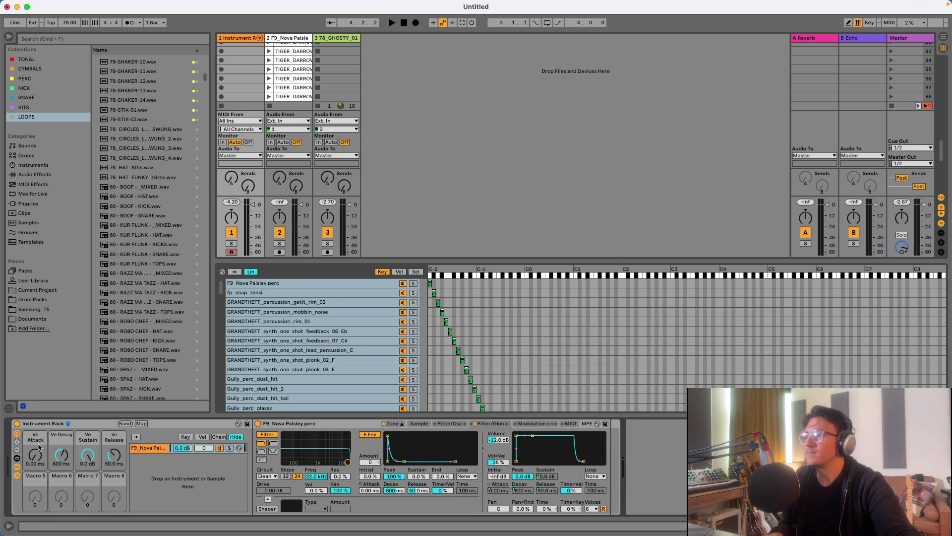
# - Rename the attack macro as A and the decay macro as D
pyautogui.click(36, 439)
pyautogui.press('super+r')
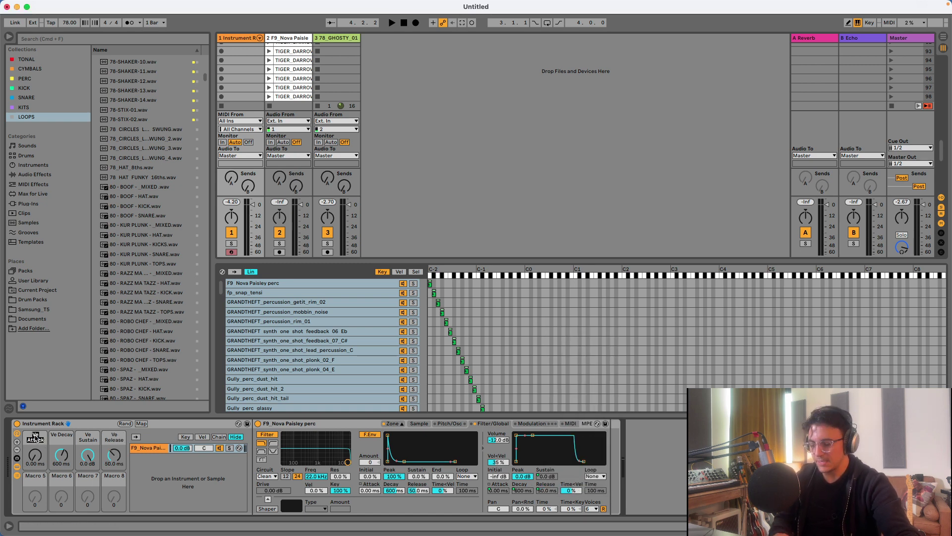
pyautogui.write('A')
pyautogui.click(60, 444)
pyautogui.press('super+r')
pyautogui.write('D')
pyautogui.press('Return')
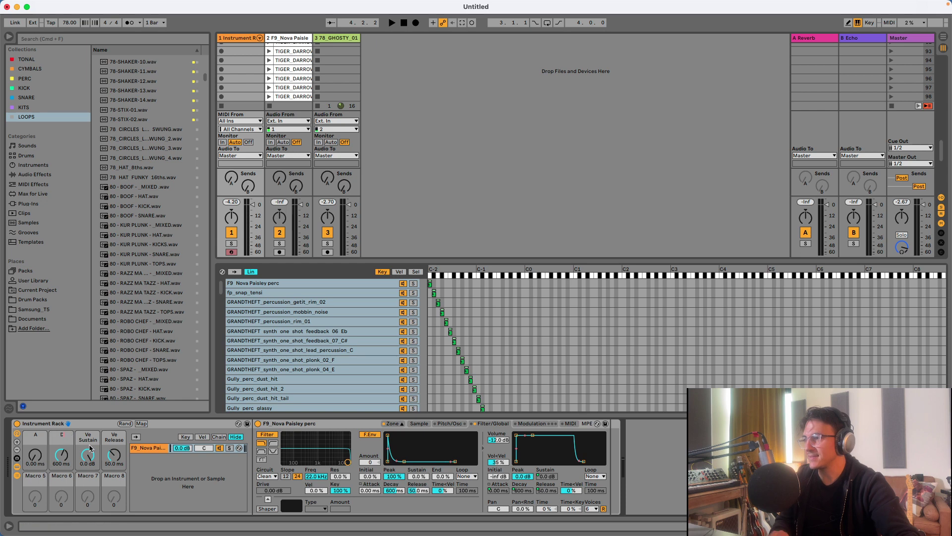
# - Rename the sustain macro as S and the release macro as R
pyautogui.click(89, 439)
pyautogui.press('super+r')
pyautogui.write('S')
pyautogui.press('Return')
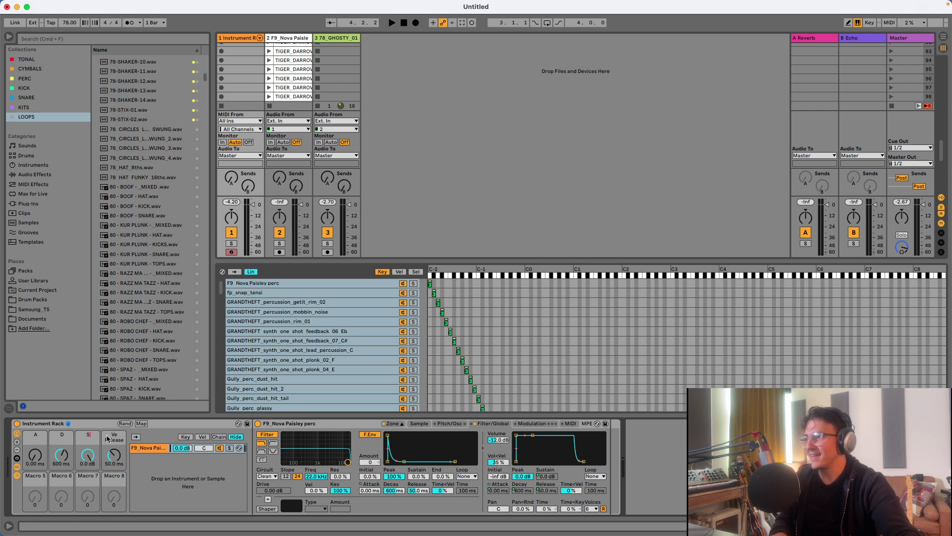
pyautogui.click(109, 438)
pyautogui.press('super+r')
pyautogui.write('R')
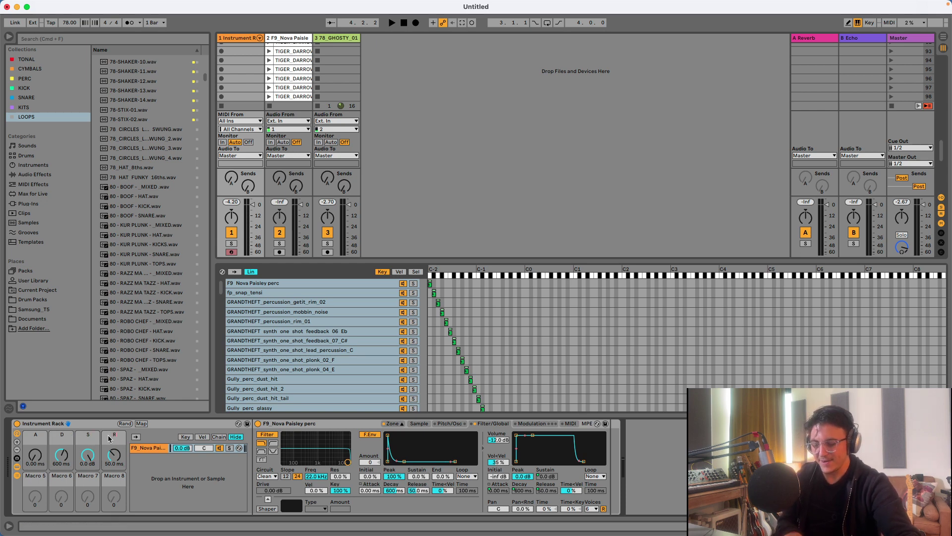
pyautogui.press('Return')
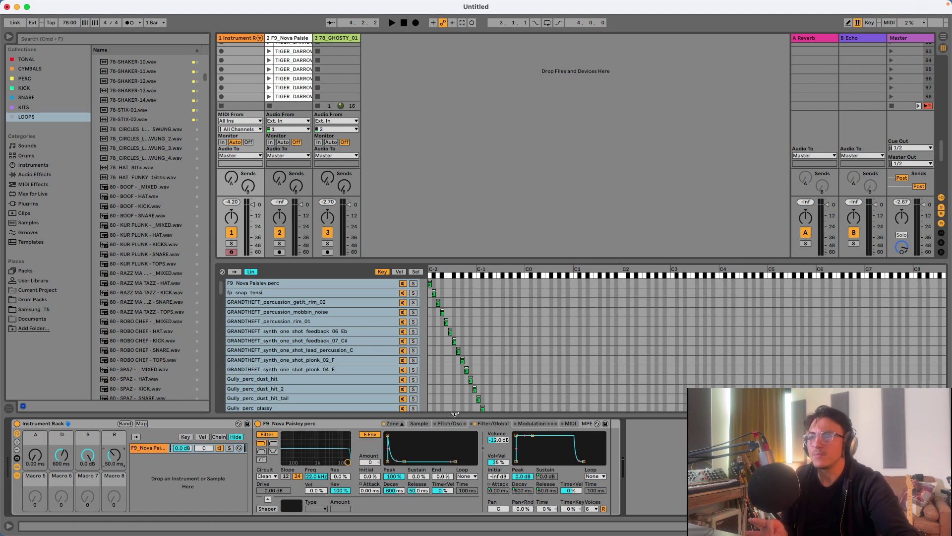
# - Map Sampler's transpose to Macro 5 and its random pan amount (Pan<Rnd) to Macro 6
pyautogui.click(454, 423)
pyautogui.rightClick(562, 488)
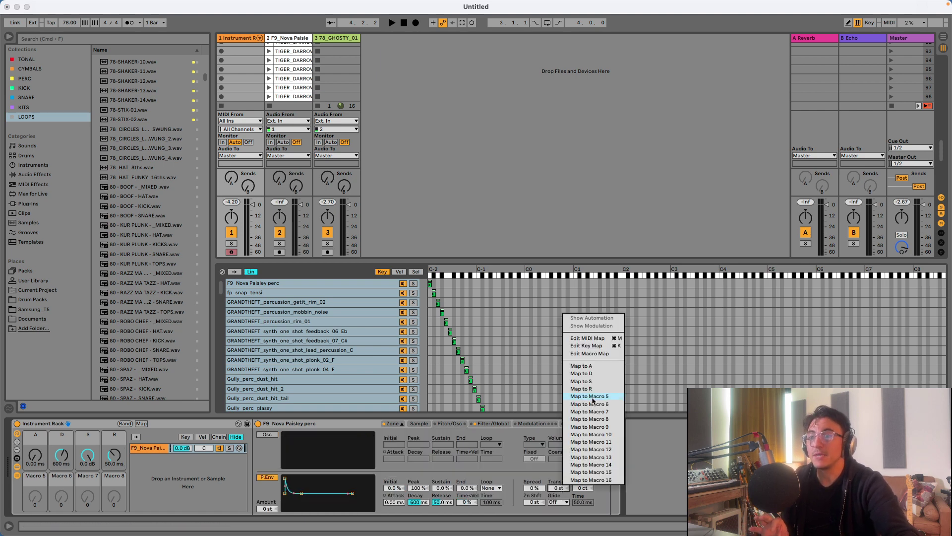
pyautogui.click(597, 397)
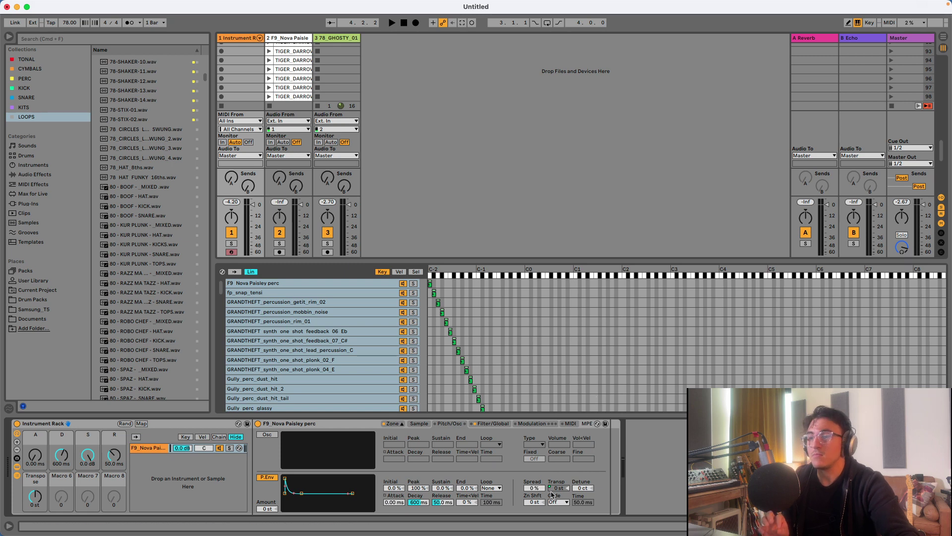
pyautogui.click(501, 423)
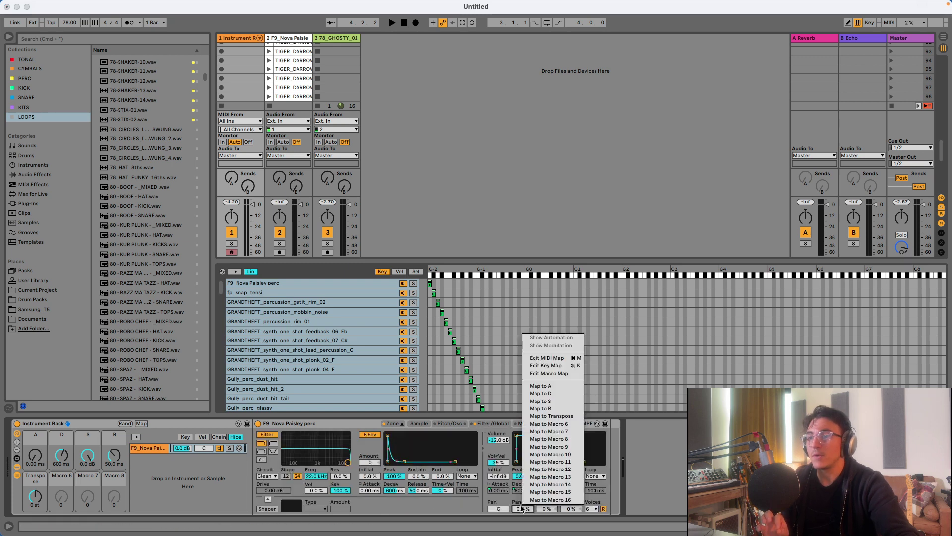
pyautogui.rightClick(520, 508)
pyautogui.click(547, 423)
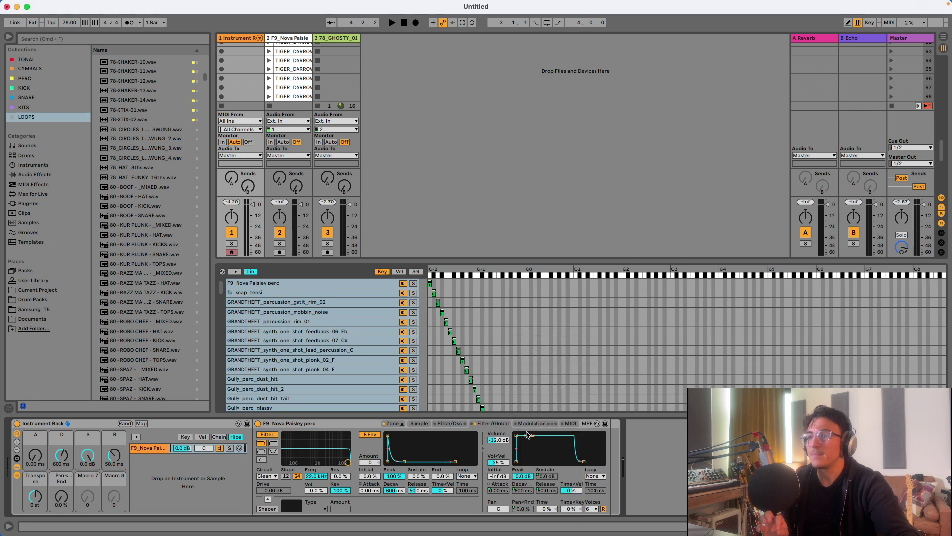
# - Enable Sampler's oscillator with the Noise type and map its volume to Macro 7
pyautogui.click(450, 423)
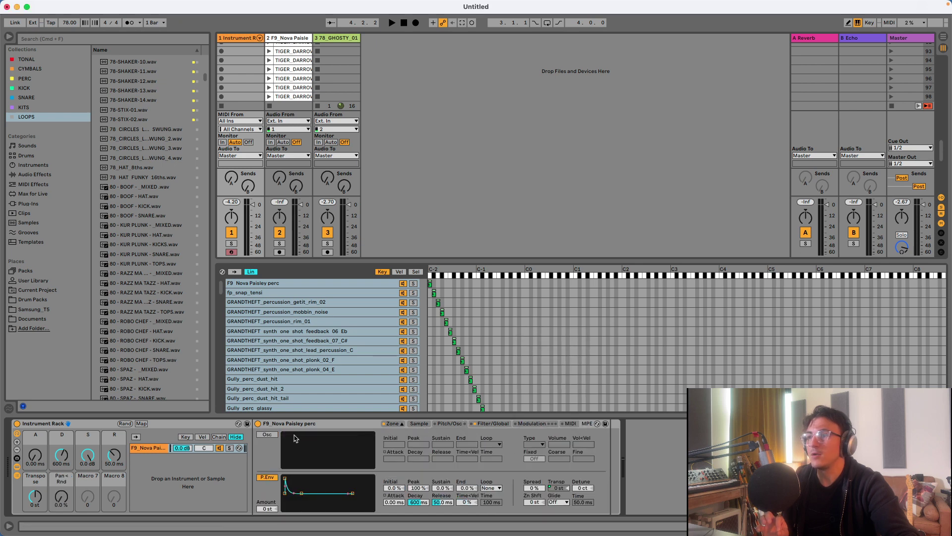
pyautogui.click(269, 436)
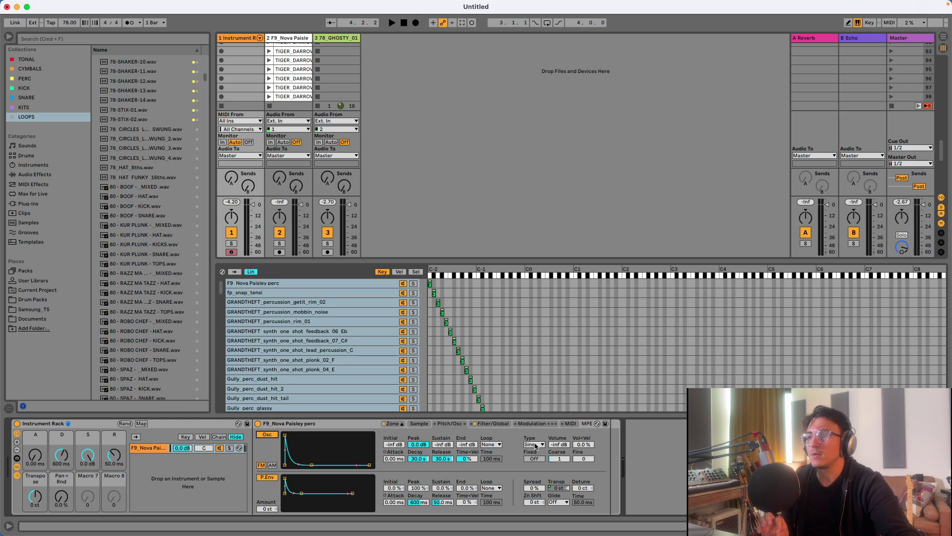
pyautogui.click(535, 444)
pyautogui.click(532, 437)
pyautogui.rightClick(558, 445)
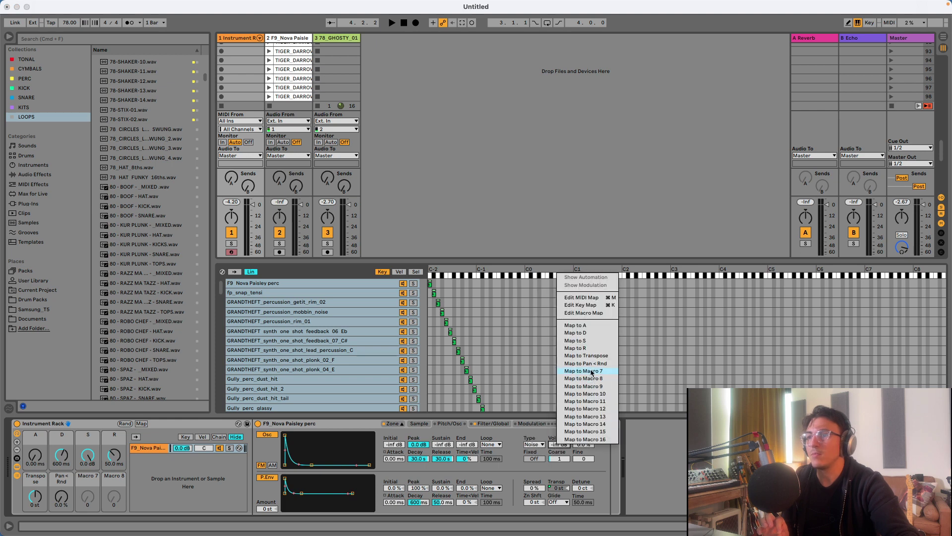
pyautogui.click(590, 371)
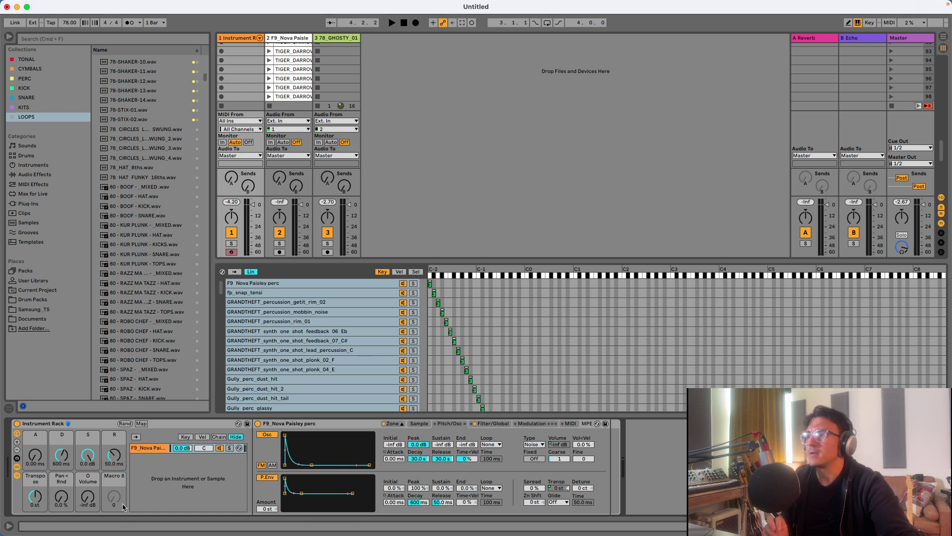
# - Insert the Pitch MIDI effect before Sampler inside the rack and map its pitch amount to Macro 8
pyautogui.click(29, 174)
pyautogui.click(24, 185)
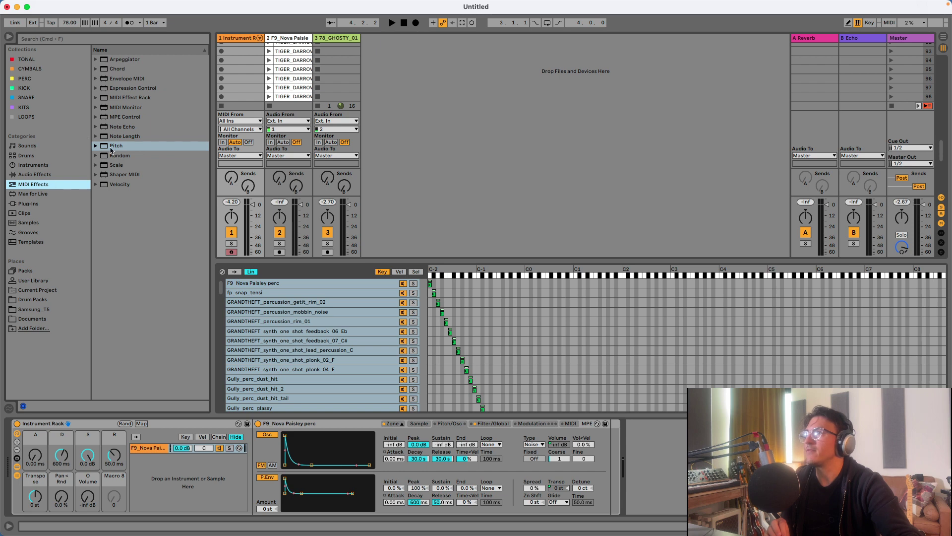
pyautogui.moveTo(111, 151); pyautogui.dragTo(262, 455)
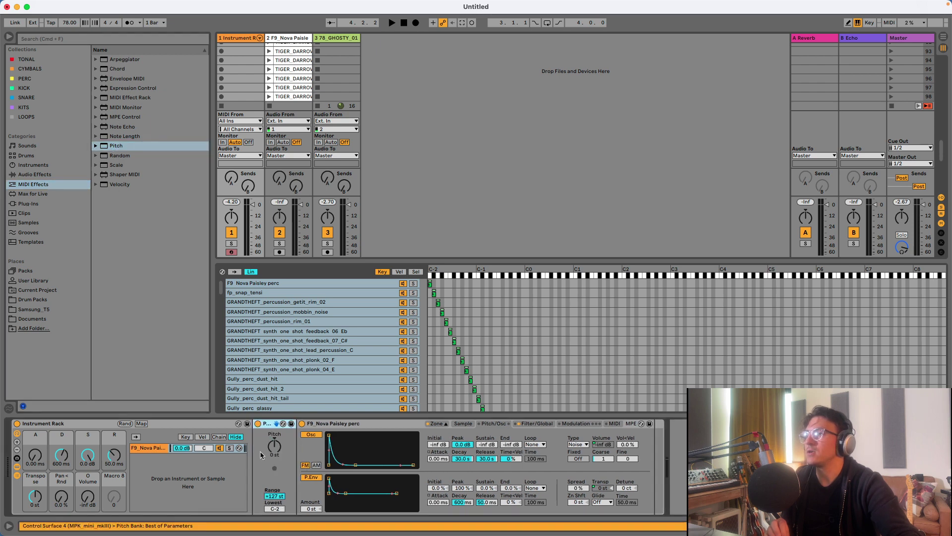
pyautogui.rightClick(271, 449)
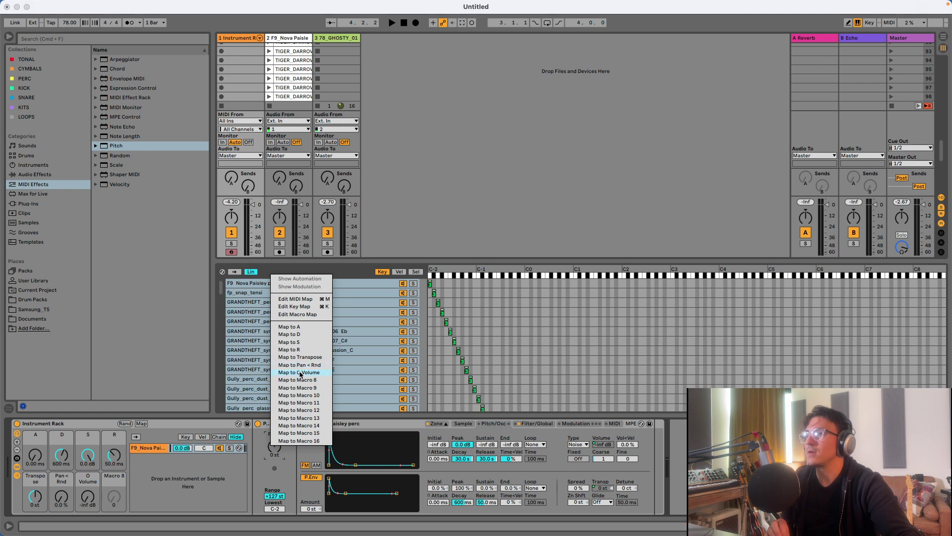
pyautogui.click(300, 380)
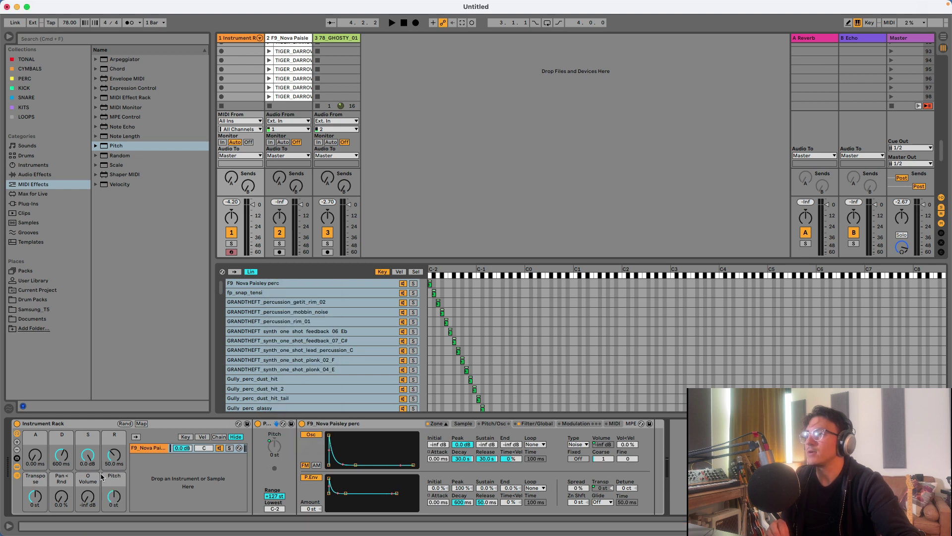
pyautogui.click(76, 426)
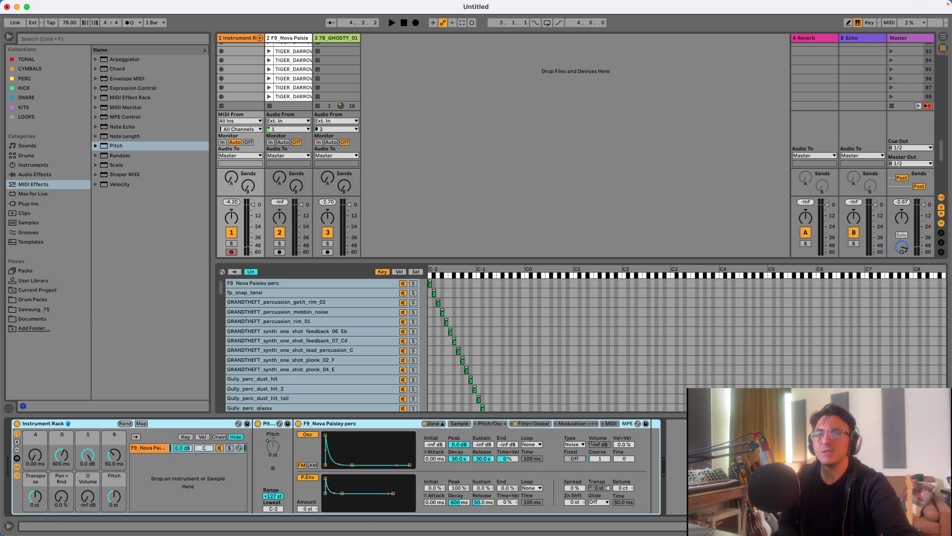
# - Hide the device view and launch the first 78_GHOSTY loop on track 3
pyautogui.click(944, 525)
pyautogui.scroll(20, 347, 149)
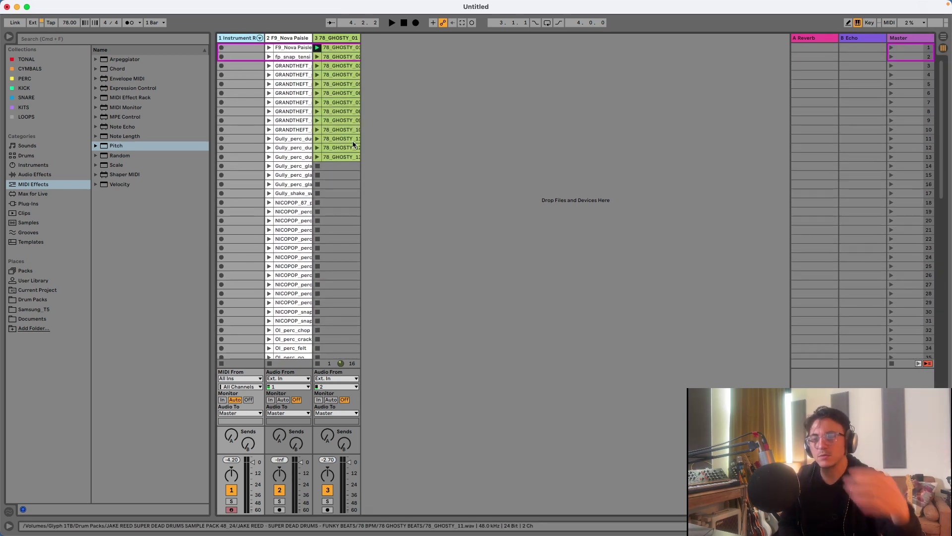
pyautogui.click(318, 48)
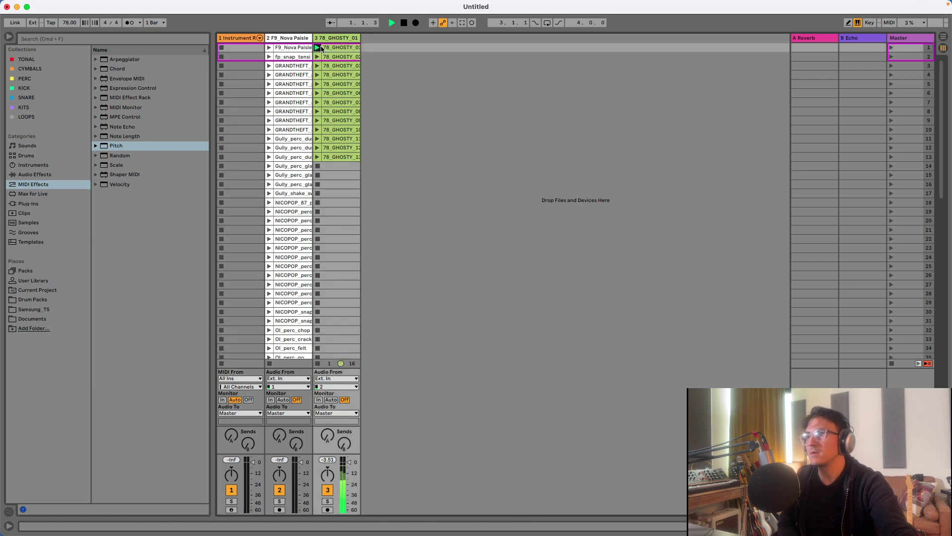
# - Arm the Instrument Rack track for recording and stop playback
pyautogui.click(242, 37)
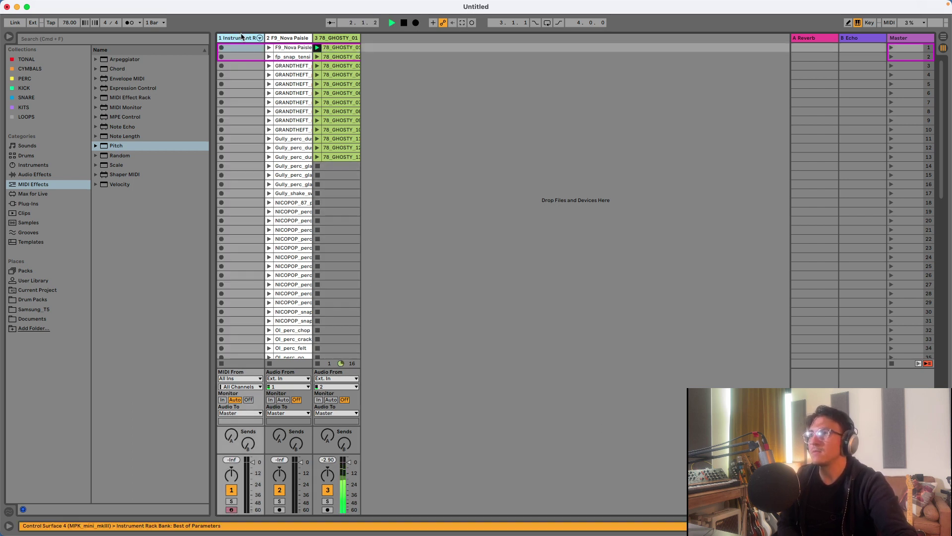
pyautogui.click(231, 509)
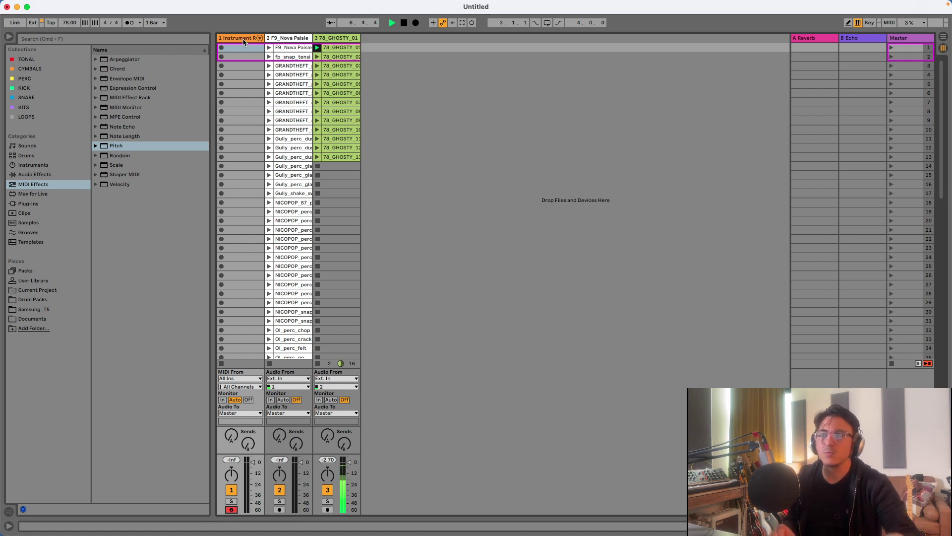
pyautogui.press('space')
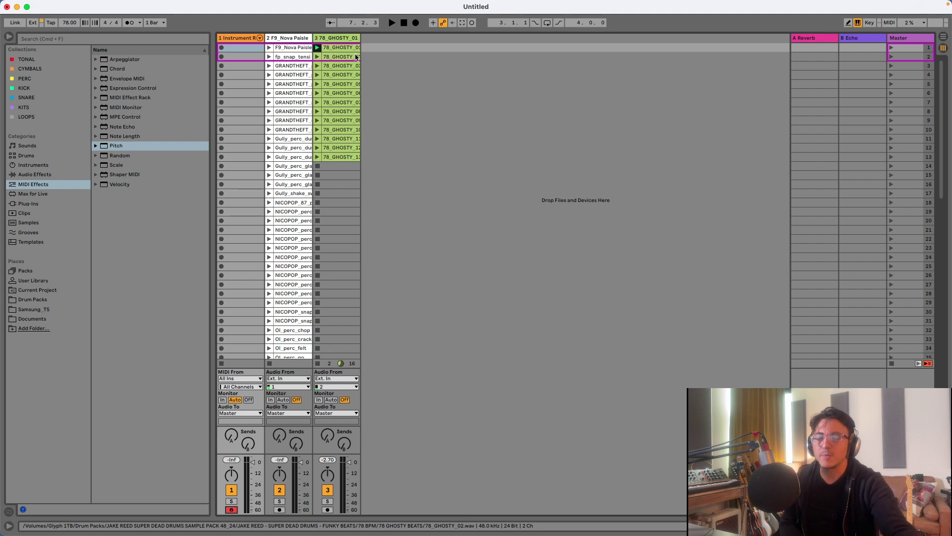
# - Restart playback of the drum loop and record a MIDI clip into the Instrument Rack track's slot in scene 2
pyautogui.click(249, 39)
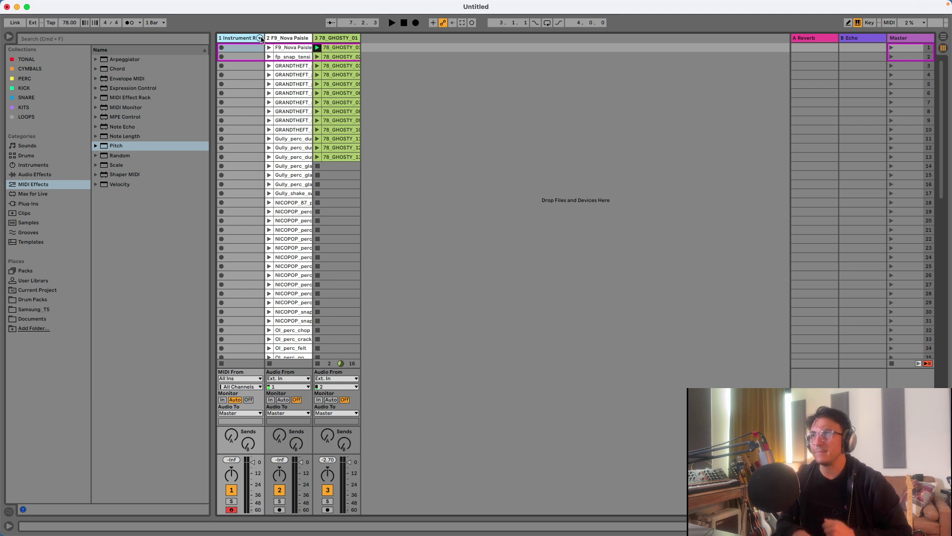
pyautogui.press('space')
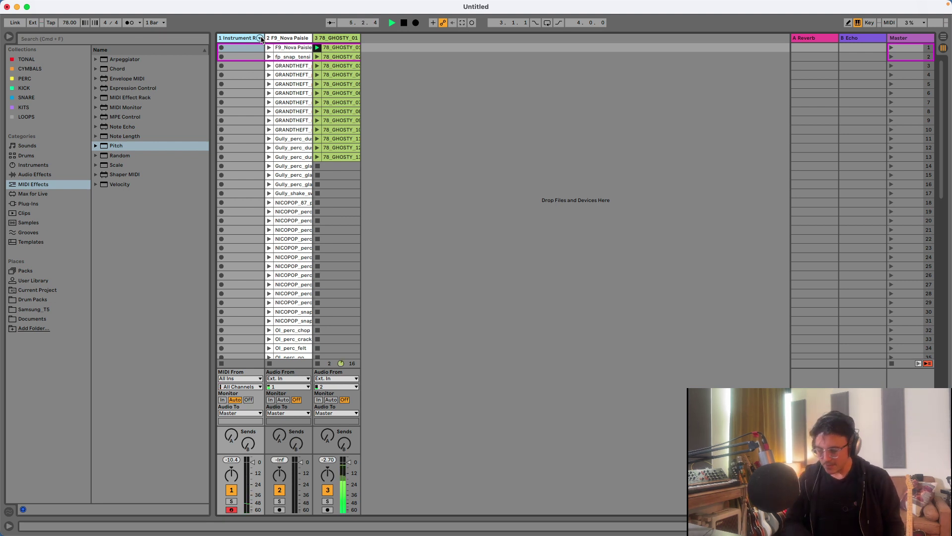
pyautogui.press('Down')
pyautogui.press('Return')
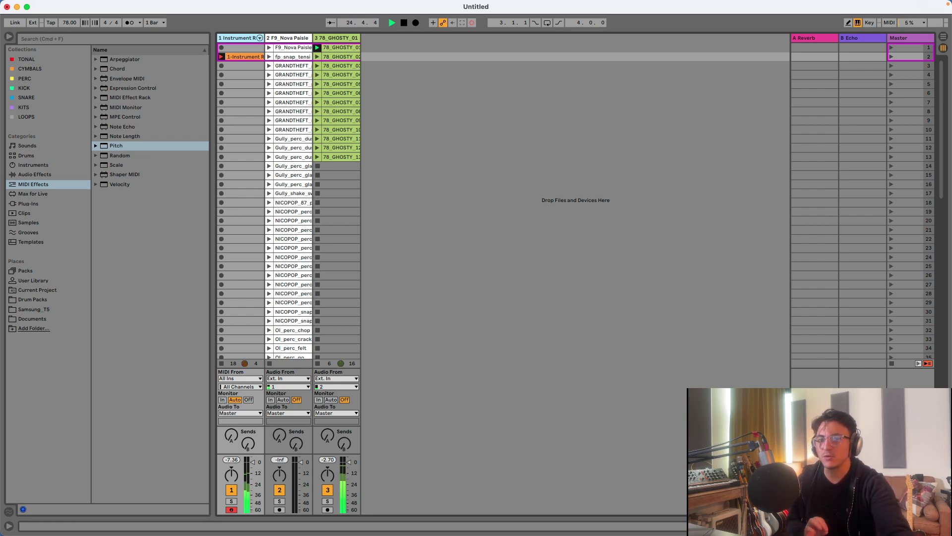
# - Show the Instrument Rack's devices, lower the S macro to -inf dB and stop session recording
pyautogui.hotkey('shift', 'Tab')
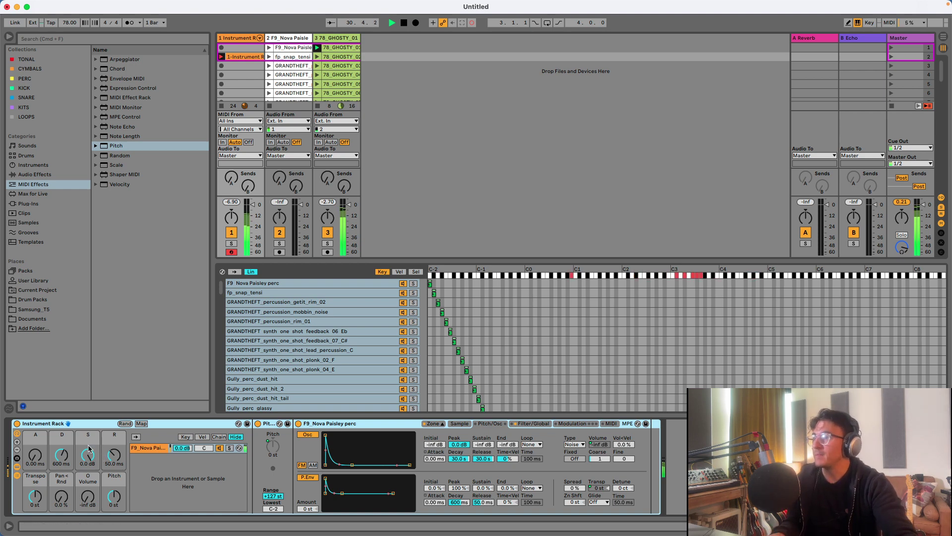
pyautogui.moveTo(99, 455); pyautogui.dragTo(99, 479)
pyautogui.press('Delete')
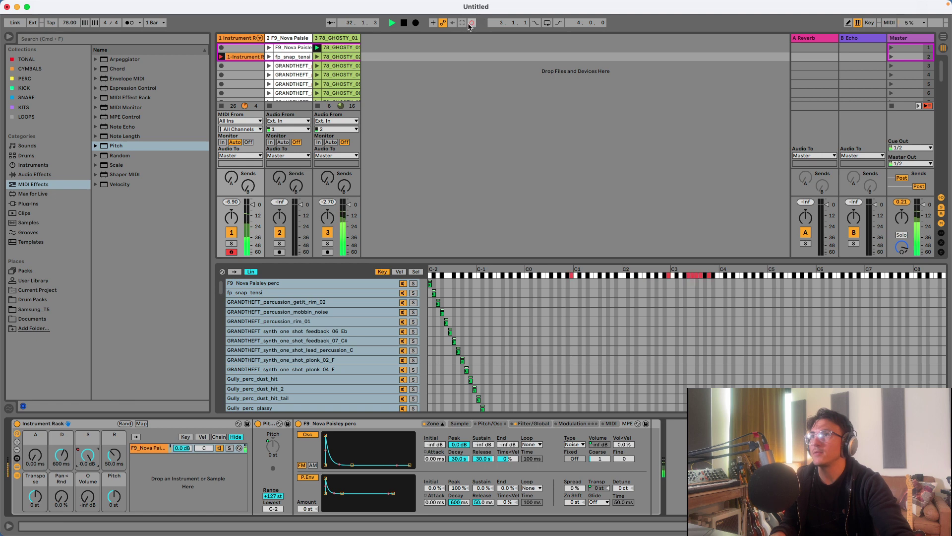
pyautogui.rightClick(473, 22)
pyautogui.click(433, 53)
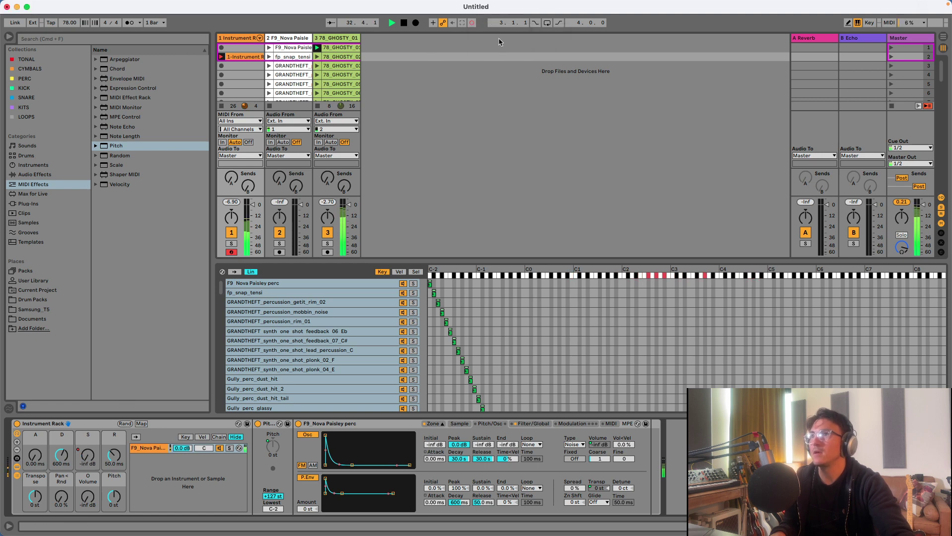
# - Delete the automation recorded on the rack's S macro, leaving the macro at -inf dB
pyautogui.rightClick(92, 460)
pyautogui.click(89, 460)
pyautogui.rightClick(87, 461)
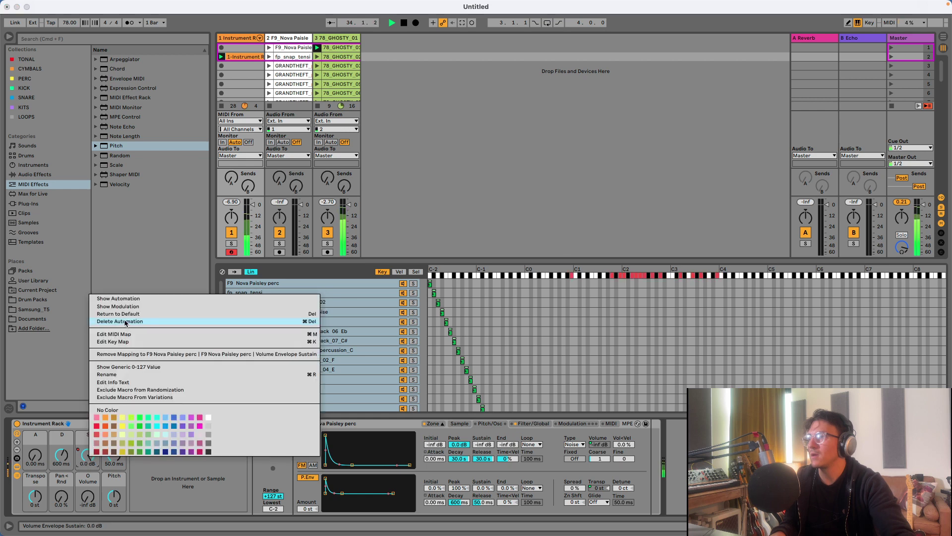
pyautogui.click(124, 314)
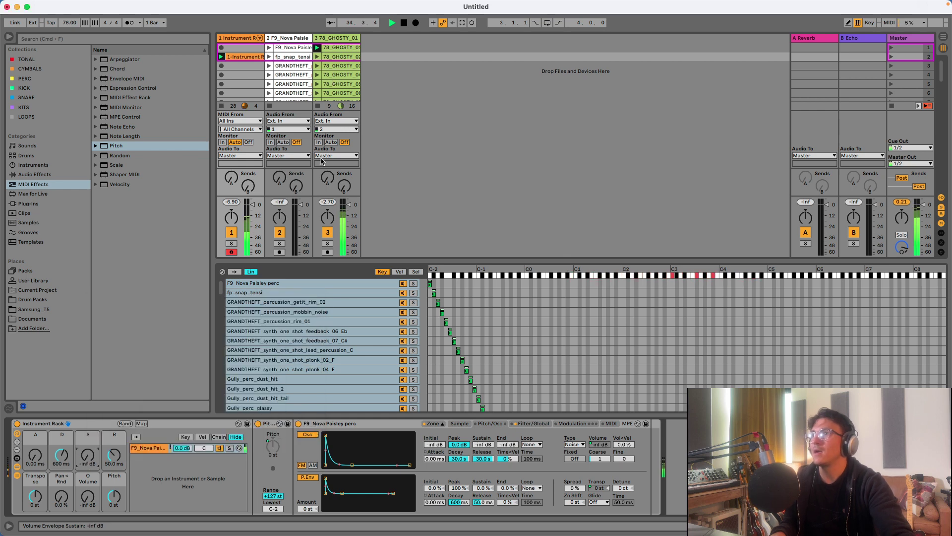
# - Mute the drum loop track and set the rack's A macro to 51.7 ms and R macro to 1.00 ms
pyautogui.click(328, 233)
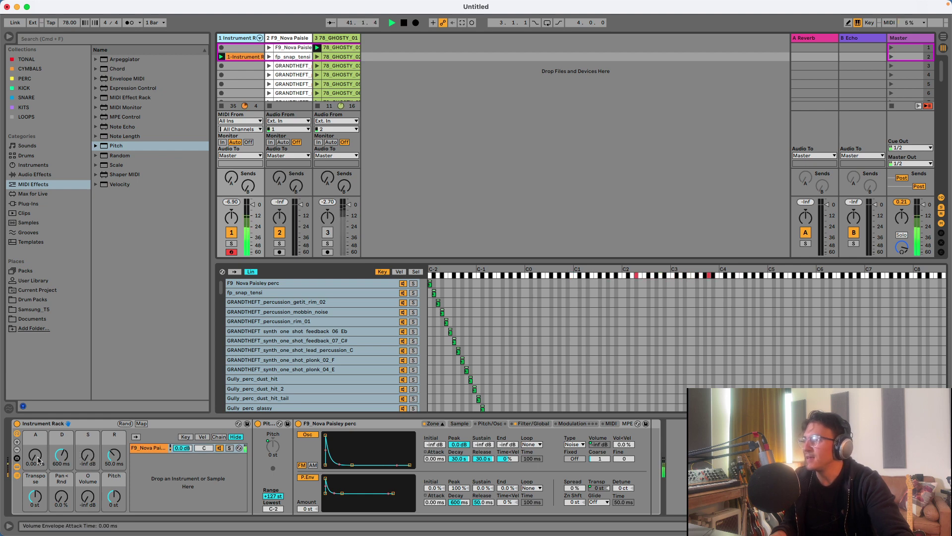
pyautogui.moveTo(38, 456); pyautogui.dragTo(38, 432)
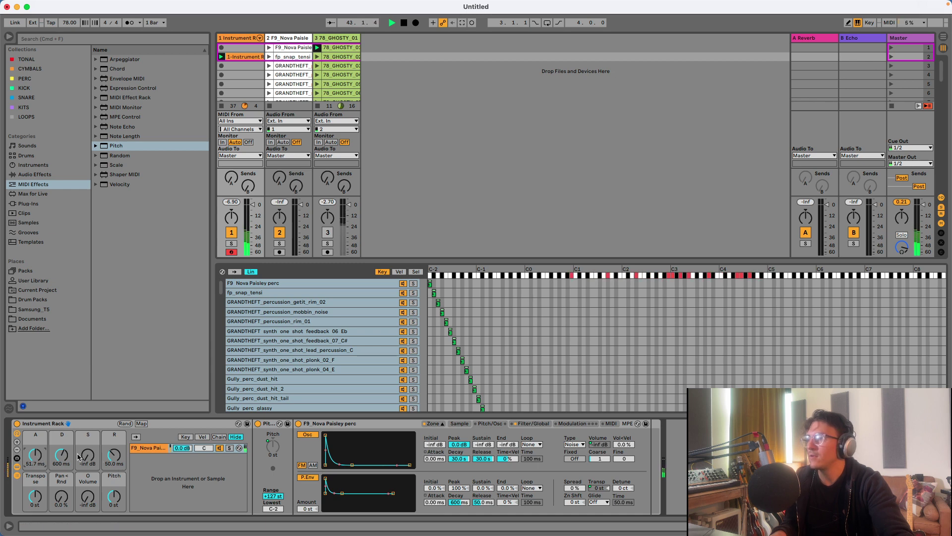
pyautogui.moveTo(115, 463); pyautogui.dragTo(114, 491)
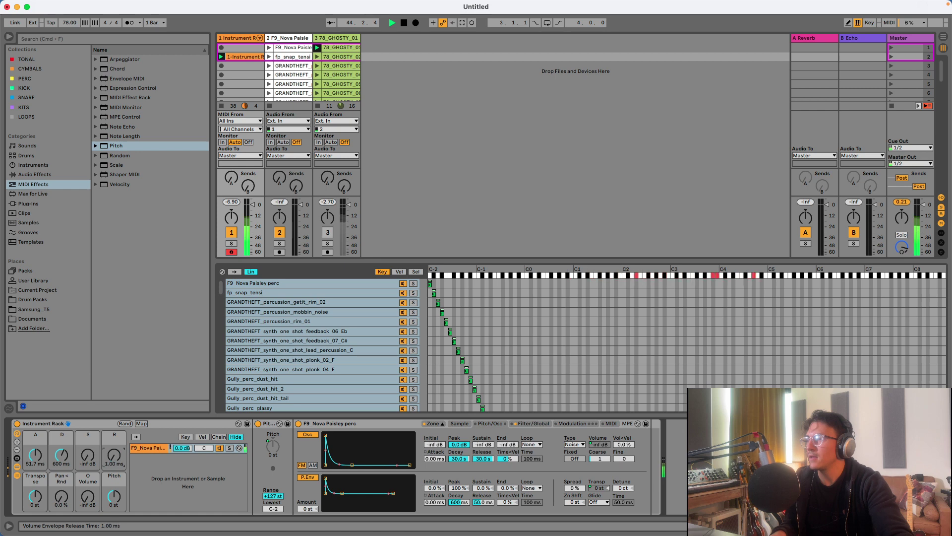
pyautogui.moveTo(85, 459)
pyautogui.mouseDown()
pyautogui.moveTo(85, 450)
pyautogui.moveTo(85, 459)
pyautogui.mouseUp()
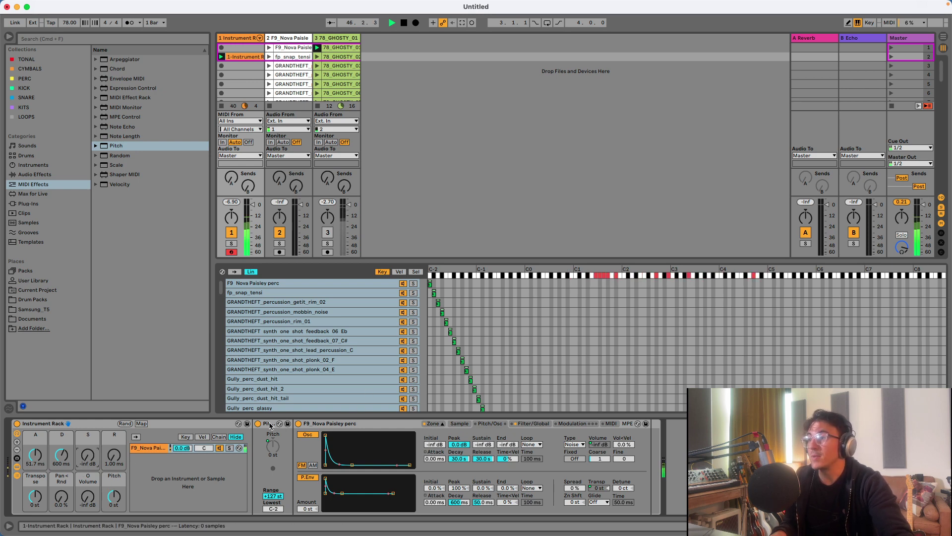
# - Set the rack's Pitch macro to +25 st, O Volume to -27 dB and Transpose to +15 st
pyautogui.click(273, 427)
pyautogui.click(114, 497)
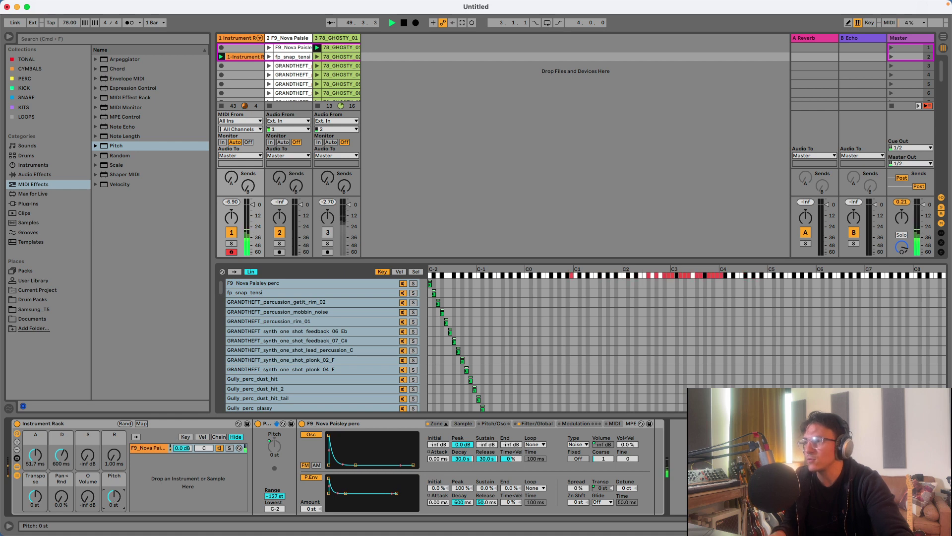
pyautogui.moveTo(114, 497); pyautogui.dragTo(114, 492)
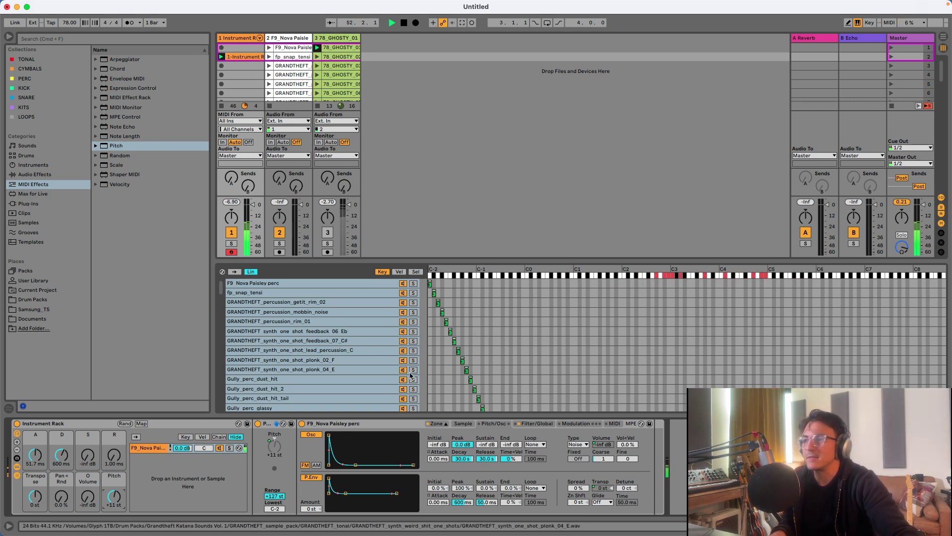
pyautogui.moveTo(118, 496)
pyautogui.mouseDown()
pyautogui.moveTo(114, 482)
pyautogui.moveTo(114, 503)
pyautogui.mouseUp()
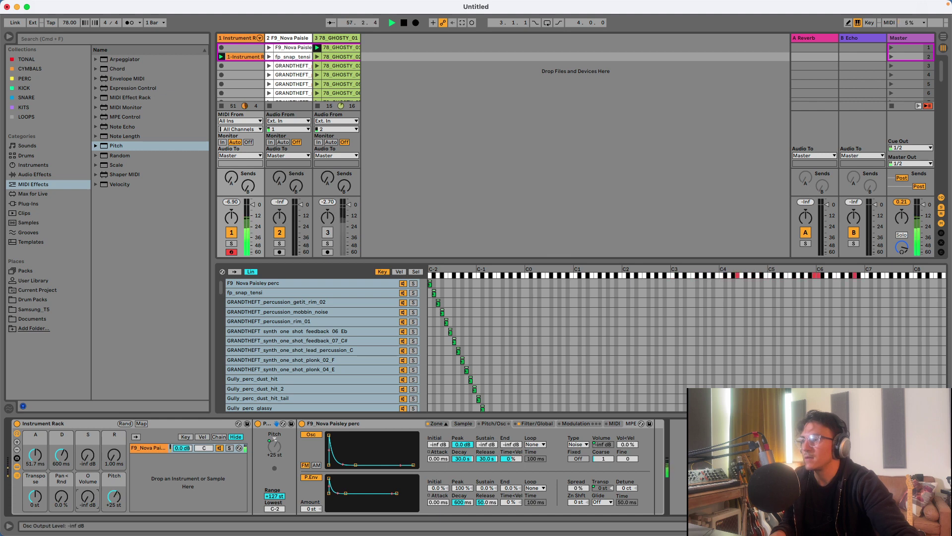
pyautogui.moveTo(88, 496); pyautogui.dragTo(36, 487)
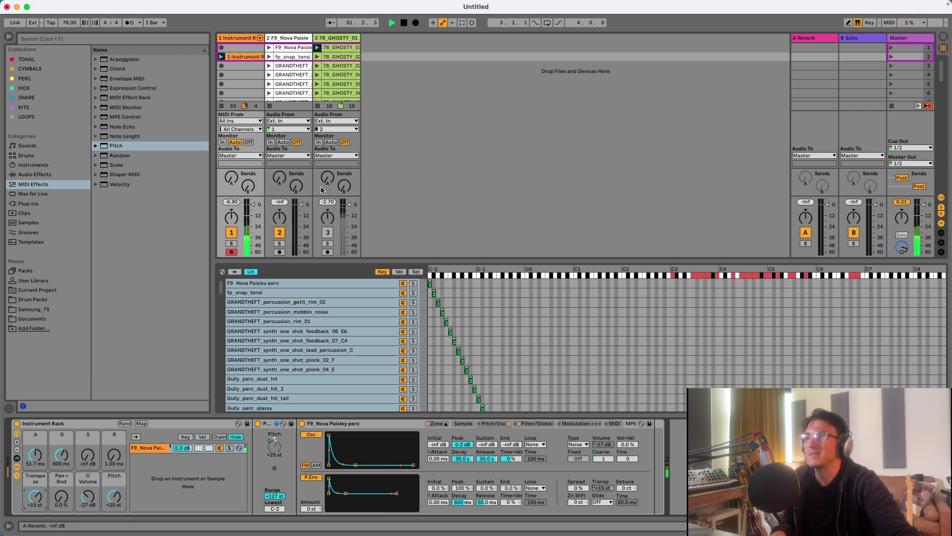
# - Unmute the drum loop track and balance the Instrument Rack with track volume about -5.3 dB, D 181 ms and O Volume -23 dB
pyautogui.click(328, 234)
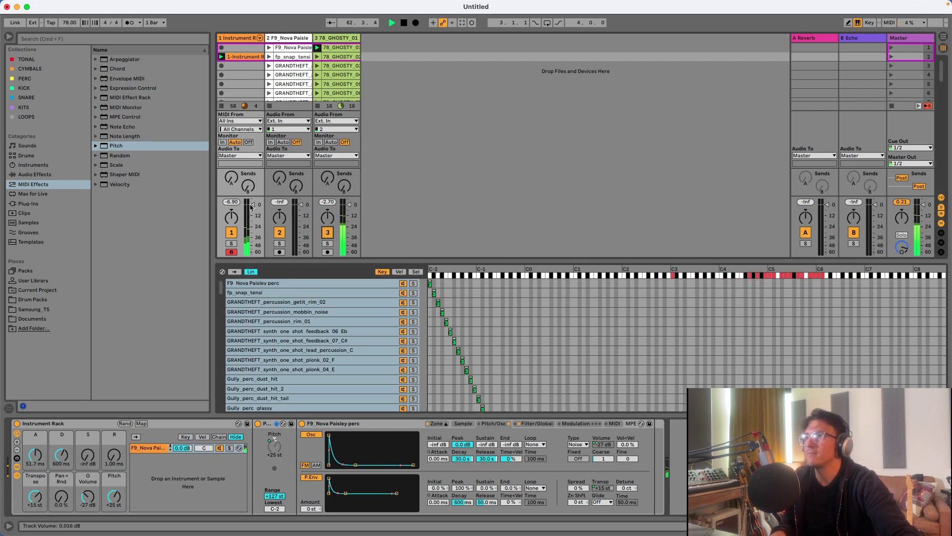
pyautogui.moveTo(253, 209); pyautogui.dragTo(252, 215)
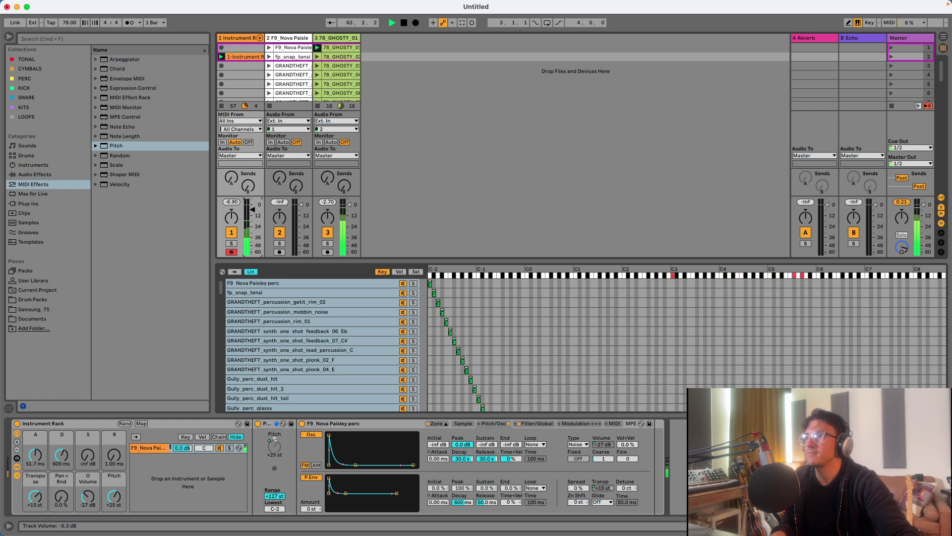
pyautogui.moveTo(61, 454); pyautogui.dragTo(61, 464)
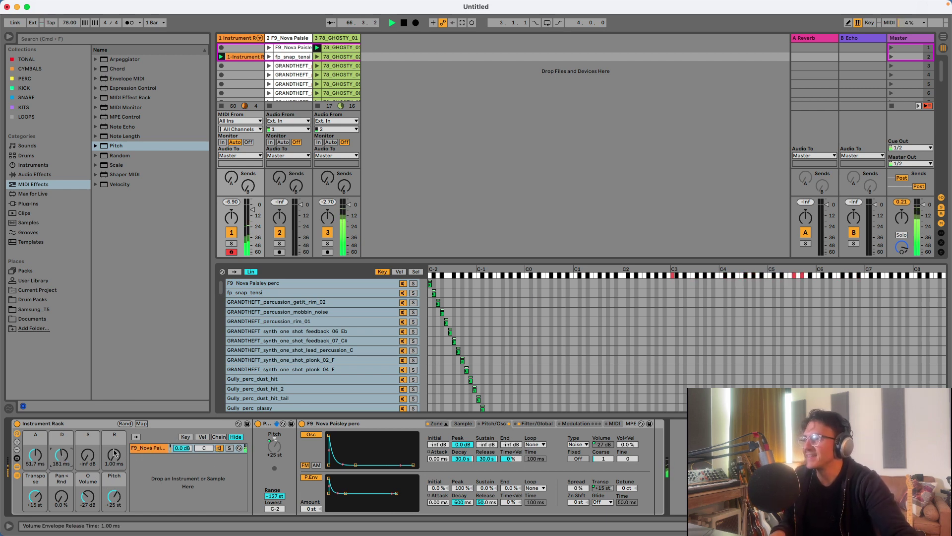
pyautogui.moveTo(91, 498); pyautogui.dragTo(90, 494)
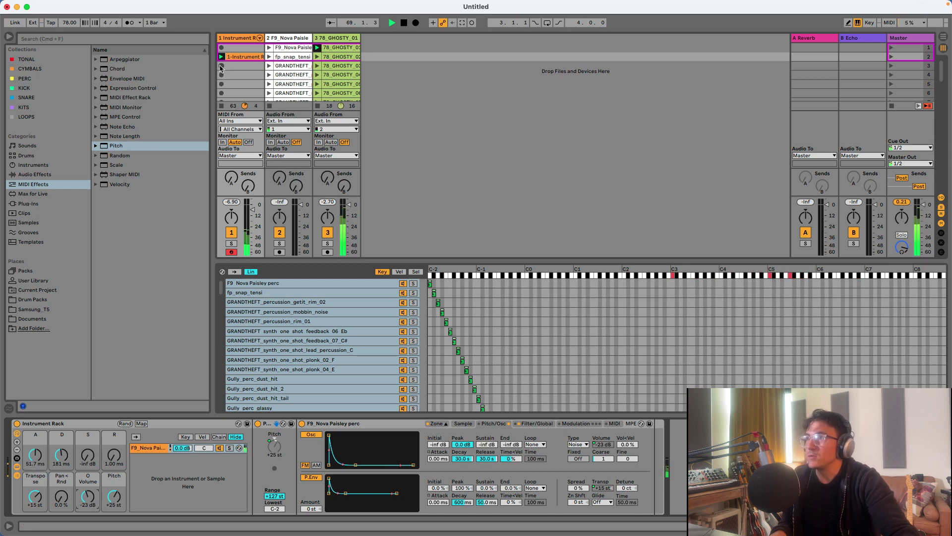
# - Record a MIDI clip into the Instrument Rack track's slot in scene 3 and stop session recording
pyautogui.click(222, 67)
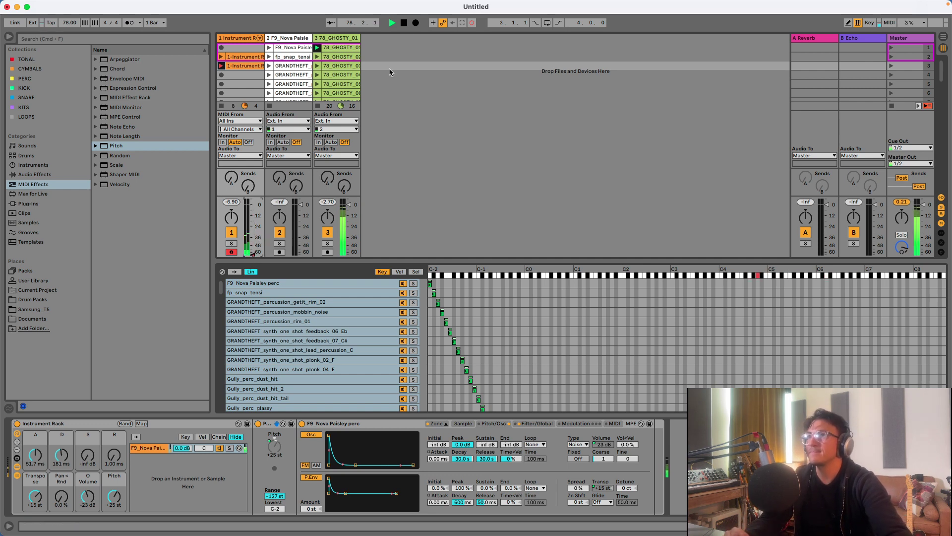
pyautogui.rightClick(472, 23)
pyautogui.click(415, 62)
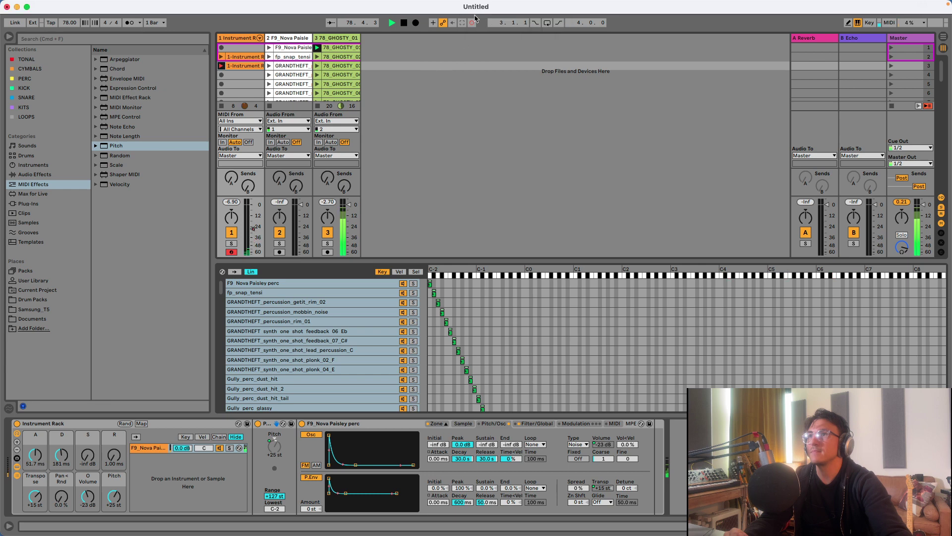
pyautogui.click(472, 23)
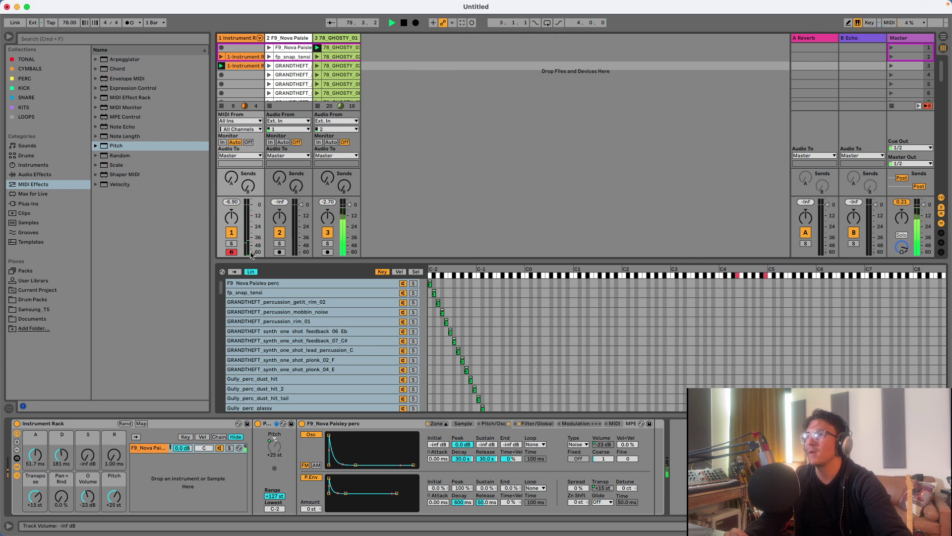
# - Delete the Instrument Rack track's volume automation and raise its fader to about -2.0 dB
pyautogui.rightClick(249, 252)
pyautogui.click(264, 251)
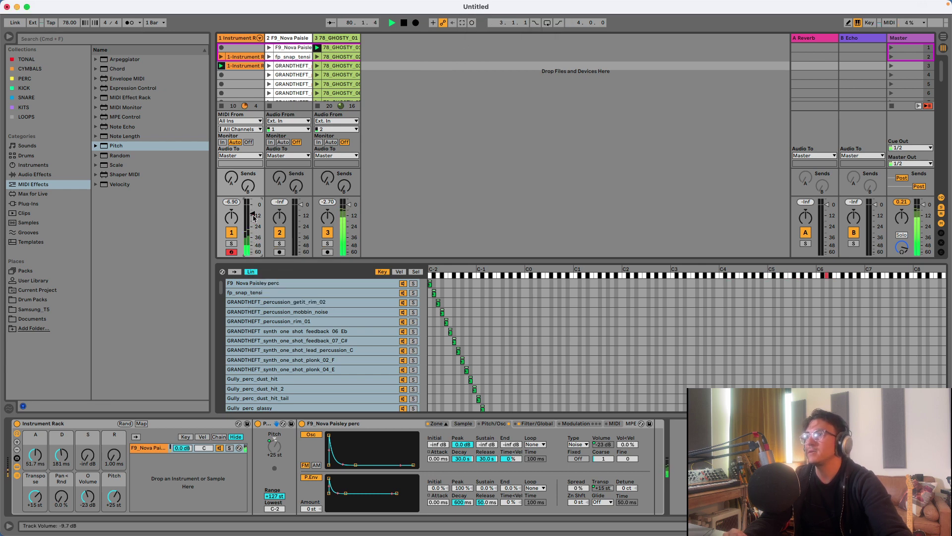
pyautogui.moveTo(254, 214); pyautogui.dragTo(254, 208)
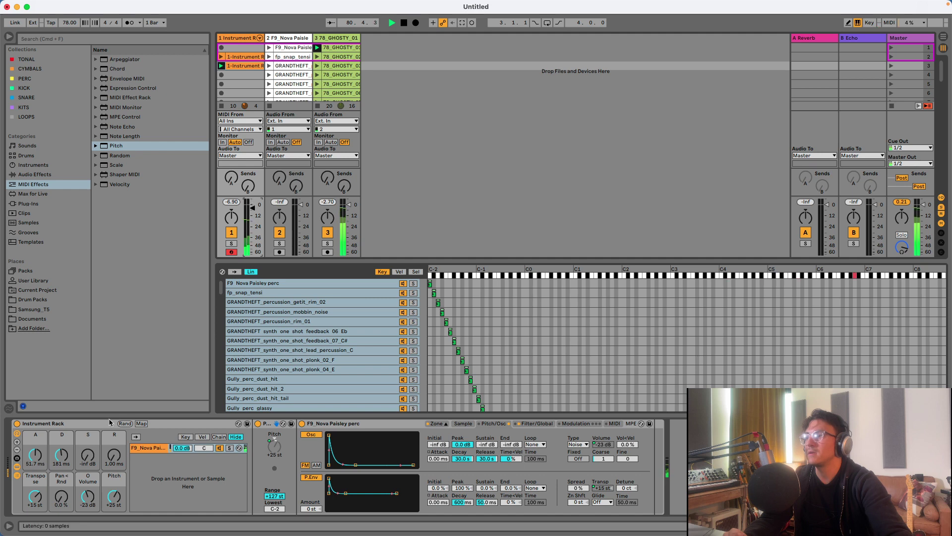
# - Set the rack's O Volume macro to -inf dB, Transpose to 0 st and Pan < Rnd to 18 %
pyautogui.moveTo(87, 497); pyautogui.dragTo(87, 521)
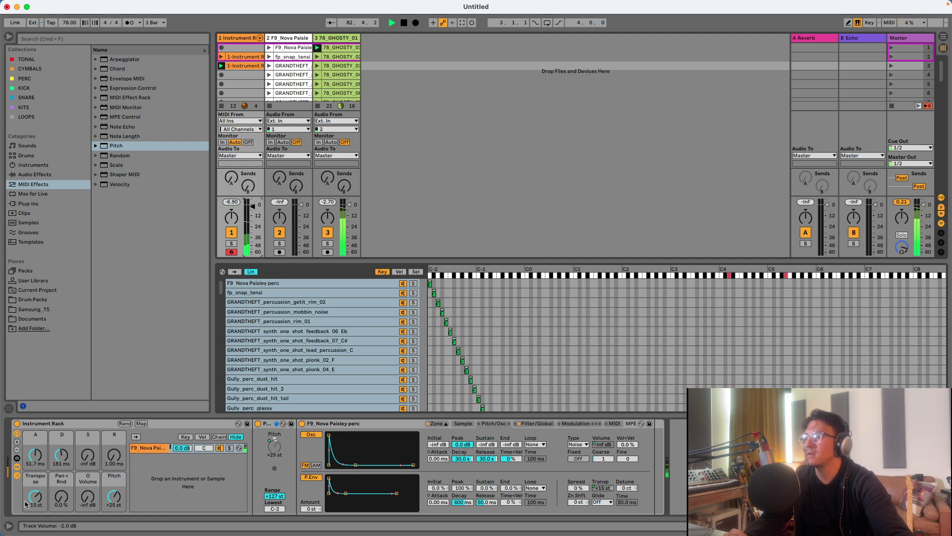
pyautogui.moveTo(34, 496); pyautogui.dragTo(59, 490)
pyautogui.click(59, 497)
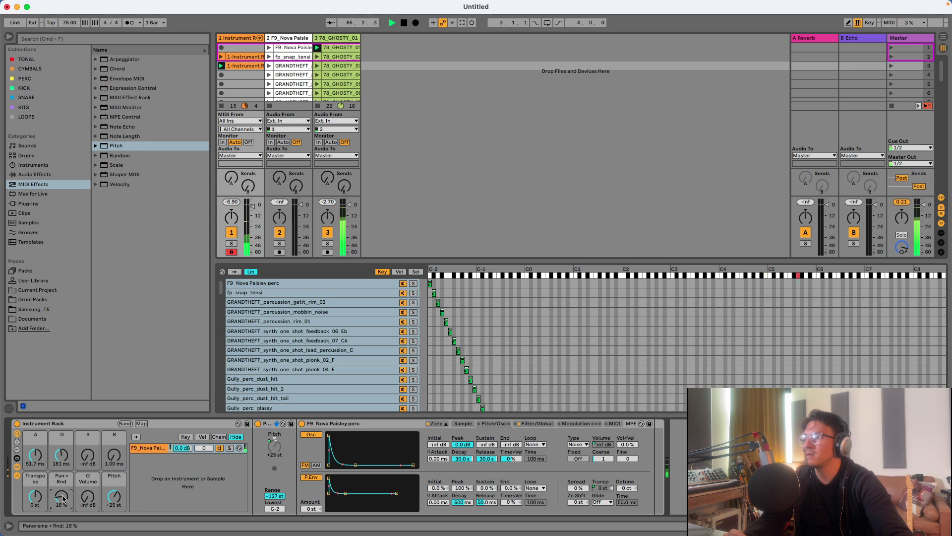
# - Try the S macro at 0.0 dB, return it to -inf dB and set the R macro to 2.23 s
pyautogui.moveTo(88, 455); pyautogui.dragTo(115, 397)
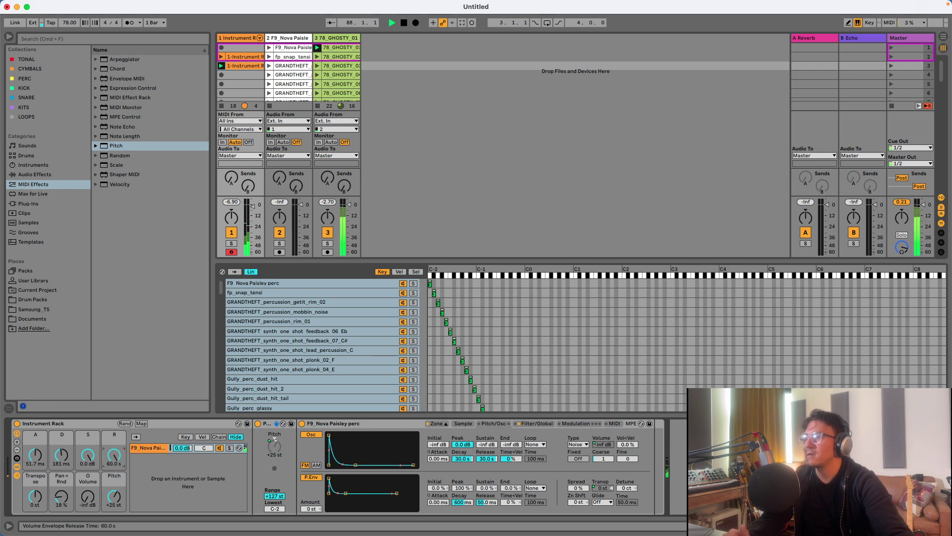
pyautogui.moveTo(85, 456); pyautogui.dragTo(85, 518)
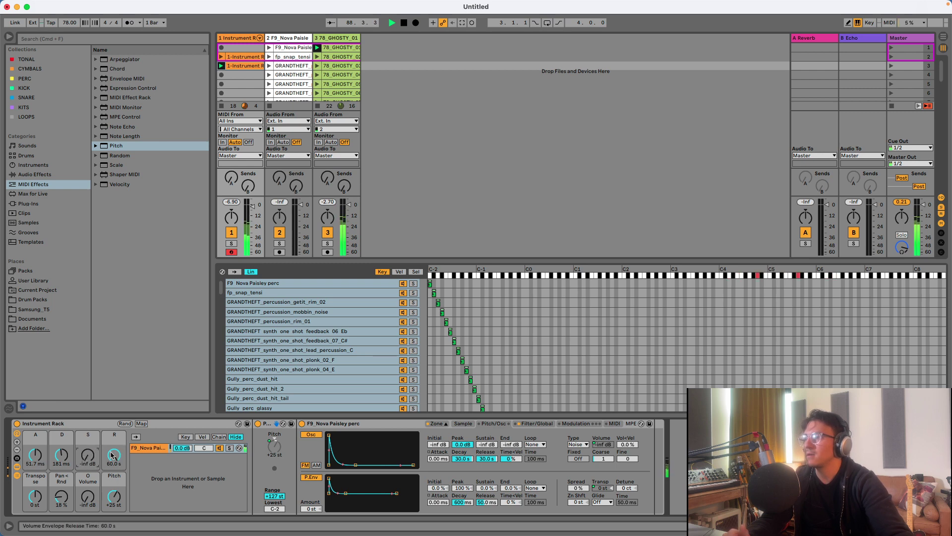
pyautogui.moveTo(114, 455); pyautogui.dragTo(115, 489)
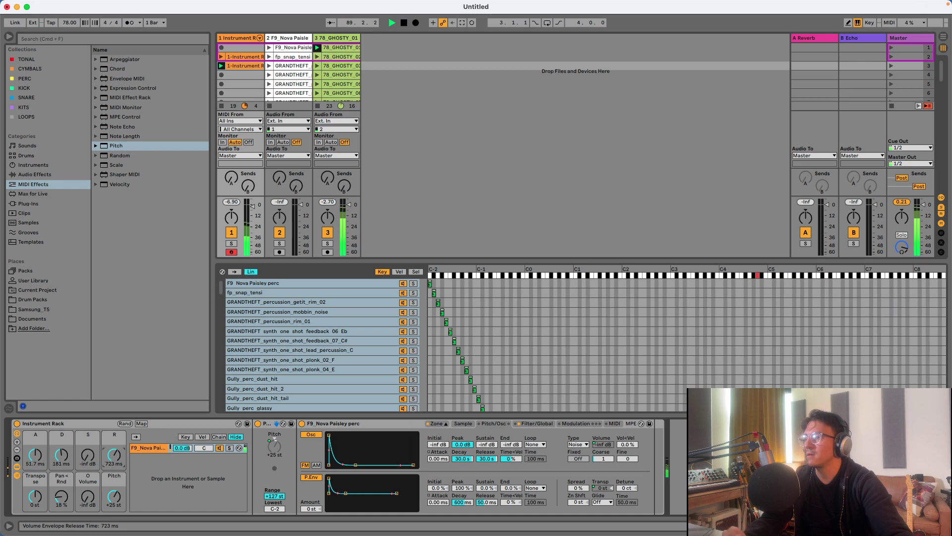
pyautogui.moveTo(114, 455); pyautogui.dragTo(114, 447)
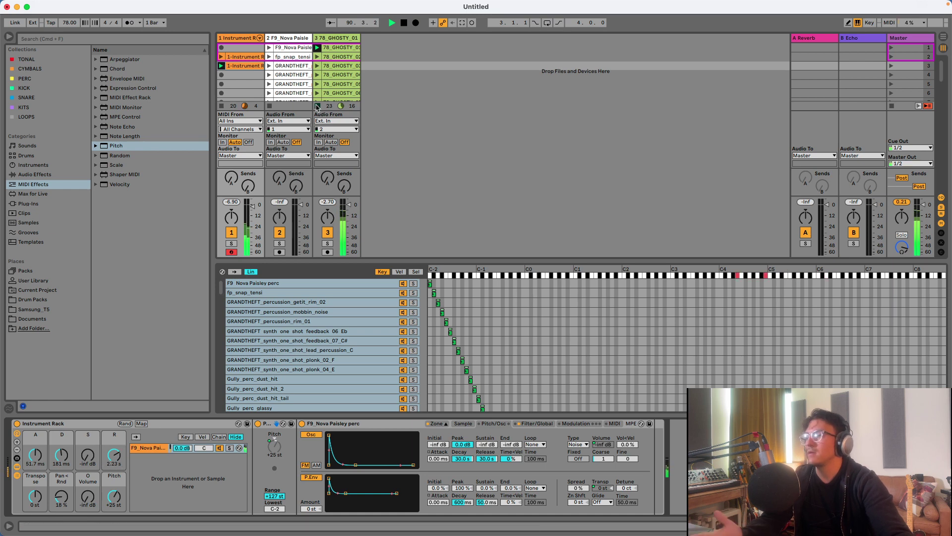
# - Stop the drum loop and the Instrument Rack clip, and stop playback
pyautogui.click(318, 107)
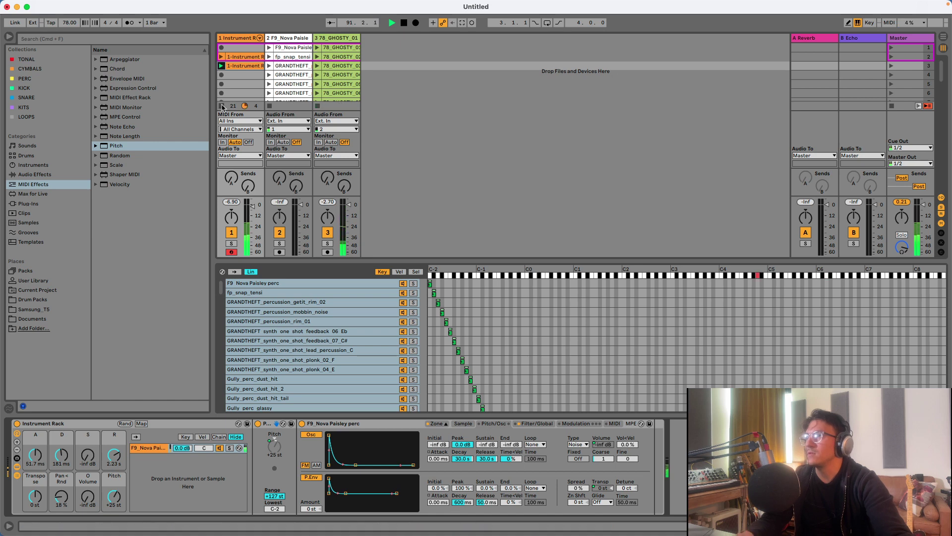
pyautogui.click(221, 108)
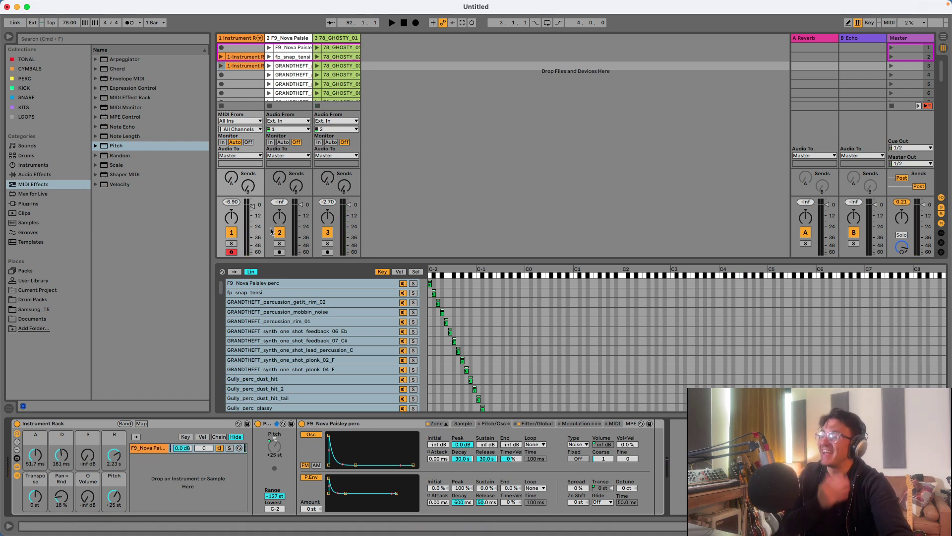
pyautogui.scroll(-3, 372, 208)
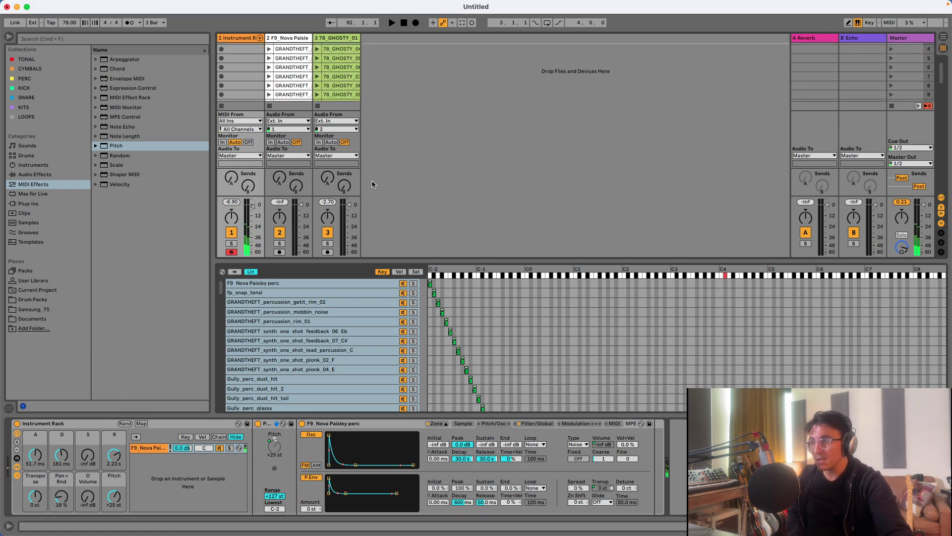
pyautogui.scroll(3, 246, 173)
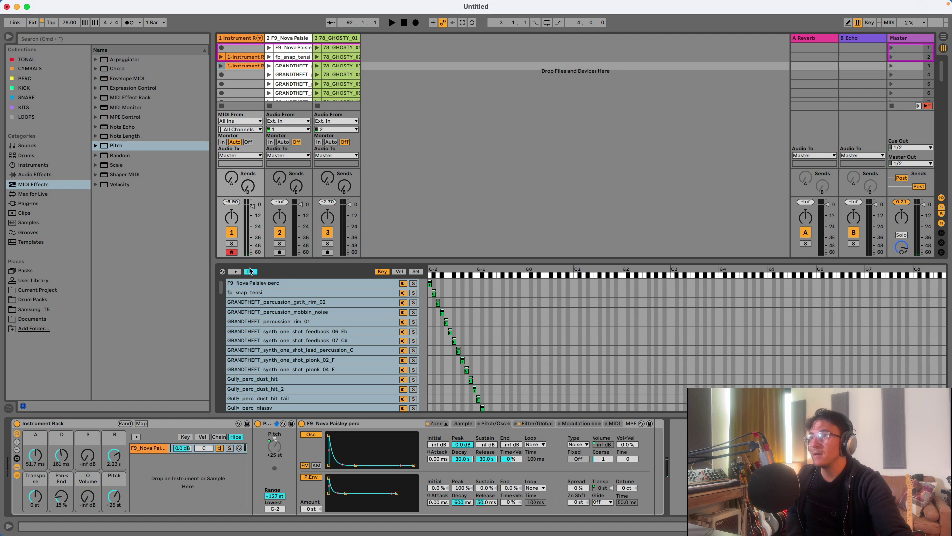
# - Hide Sampler's zone editor, set the rack's S macro to 0.0 dB and restart playback
pyautogui.click(436, 424)
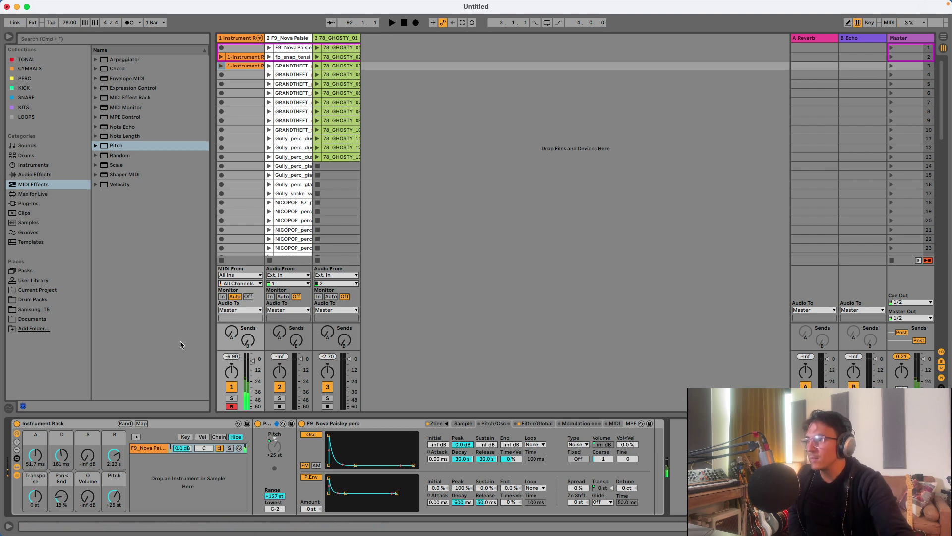
pyautogui.moveTo(96, 453); pyautogui.dragTo(96, 387)
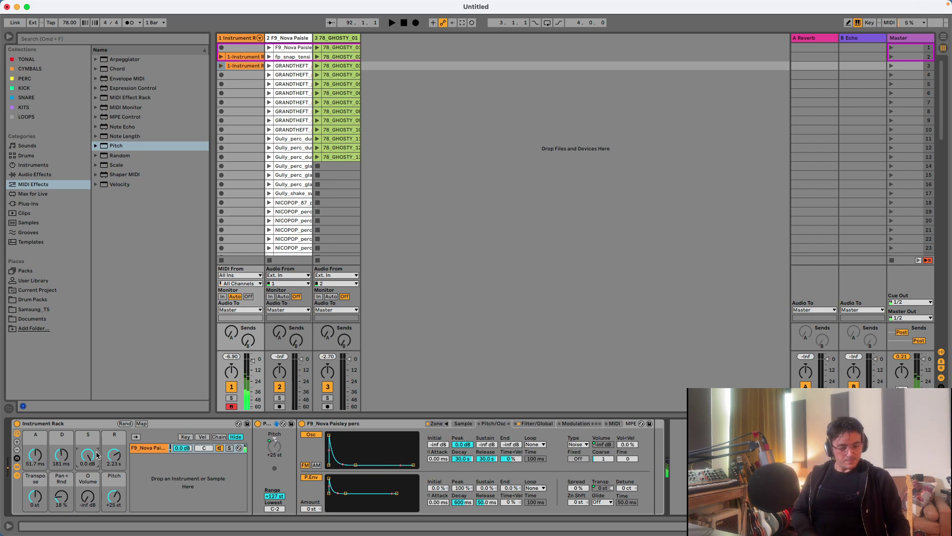
pyautogui.press('space')
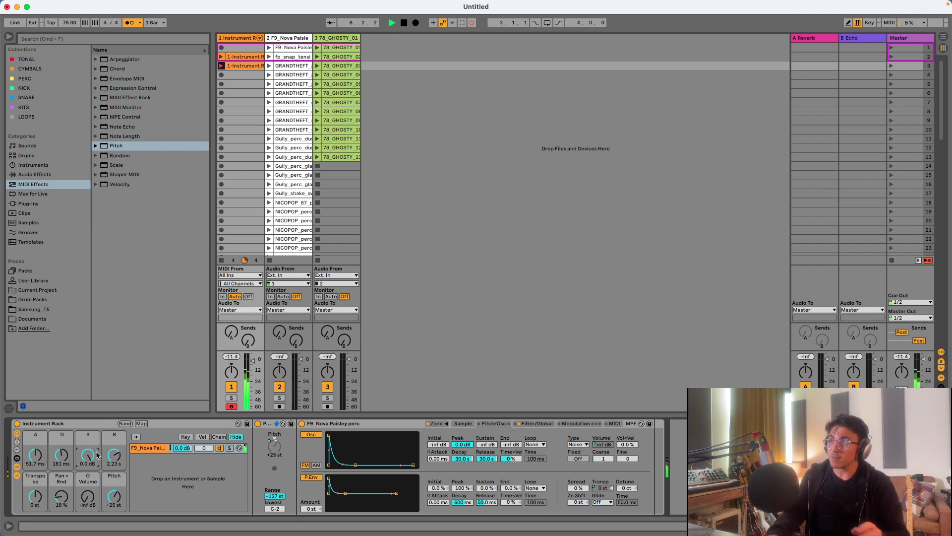
# - Record a percussion clip into the Instrument Rack track's fourth slot, try the S macro during the overdub and end recording
pyautogui.click(224, 74)
pyautogui.click(222, 75)
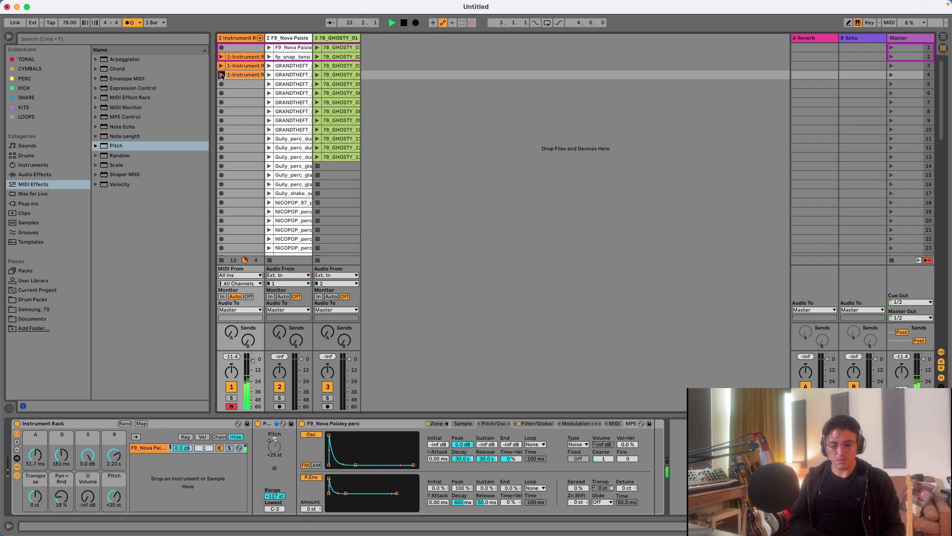
pyautogui.click(221, 76)
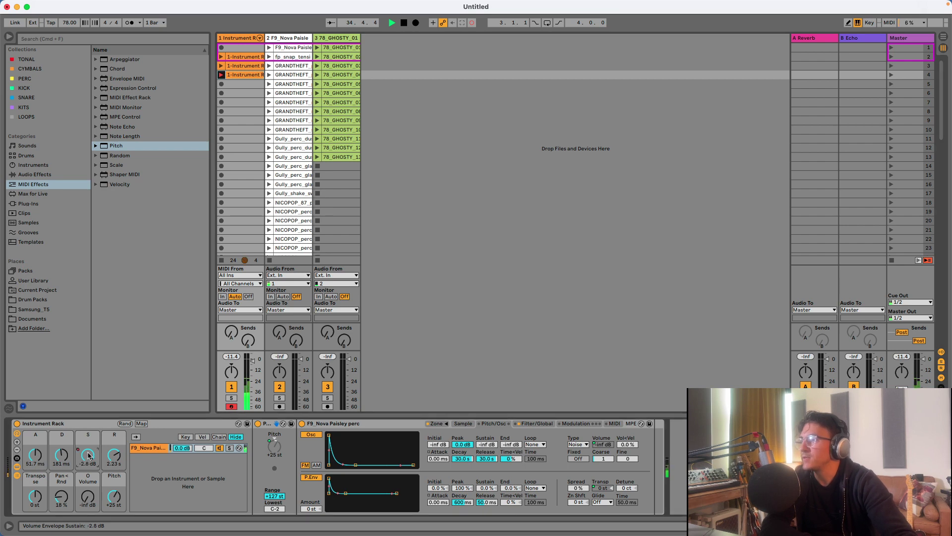
pyautogui.click(471, 23)
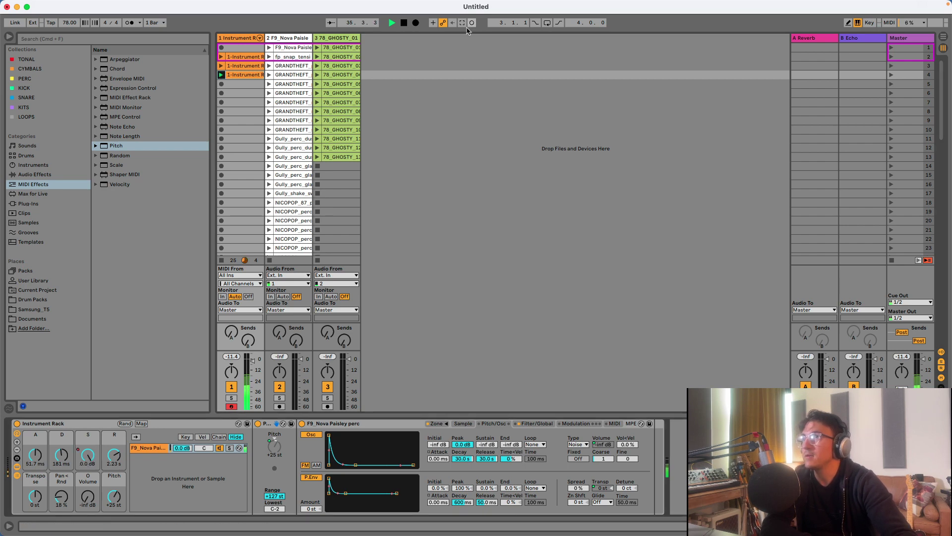
# - Delete the S macro's recorded automation and set the macro to -20 dB
pyautogui.rightClick(89, 455)
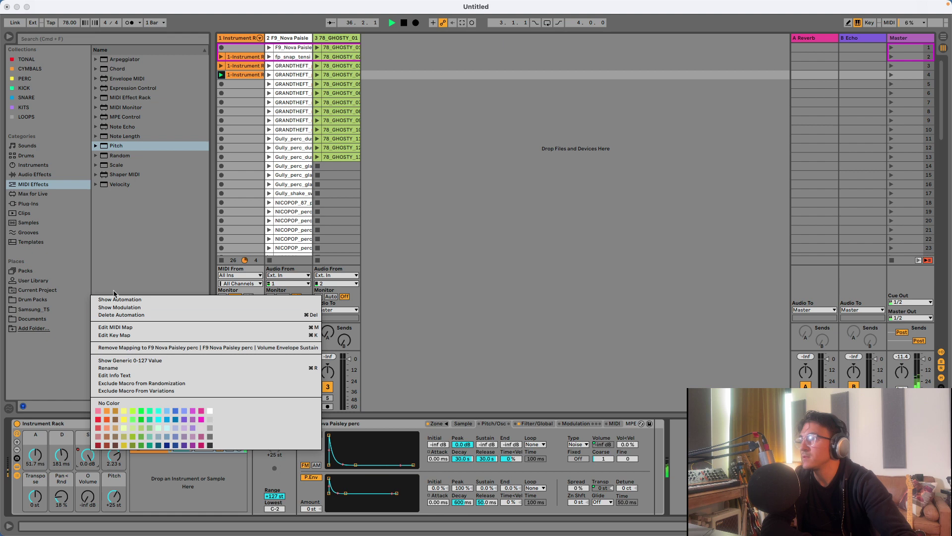
pyautogui.click(111, 316)
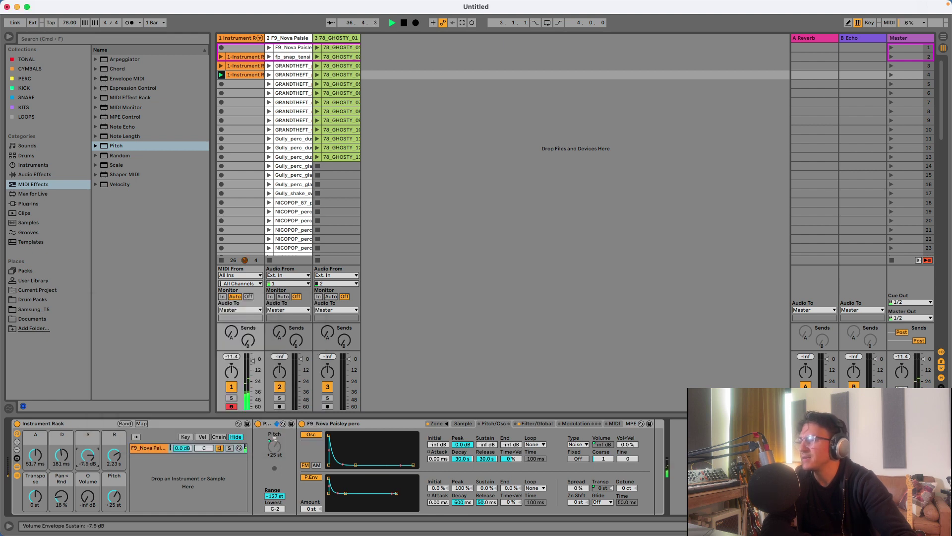
pyautogui.moveTo(89, 455); pyautogui.dragTo(89, 469)
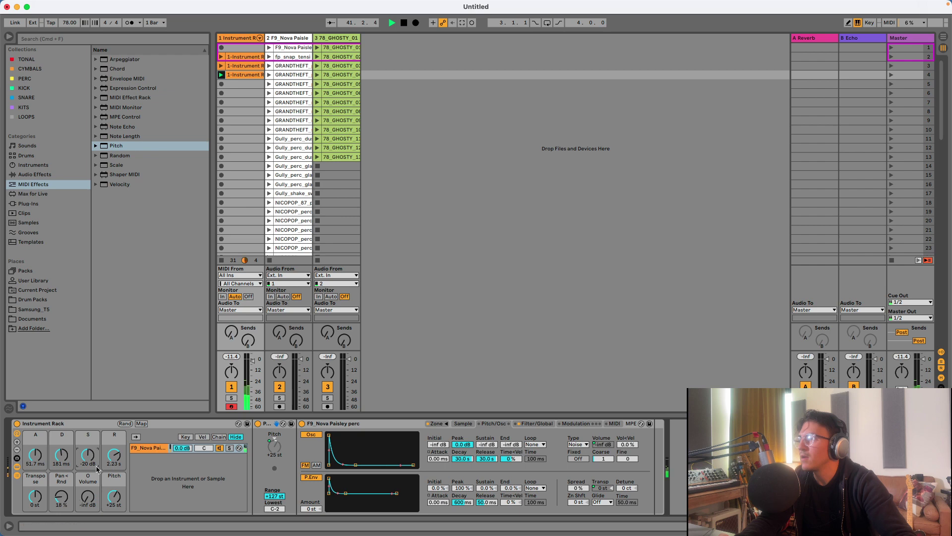
# - Record O Volume macro movements as automation in the fourth-slot clip and end the overdub
pyautogui.moveTo(88, 496); pyautogui.dragTo(87, 498)
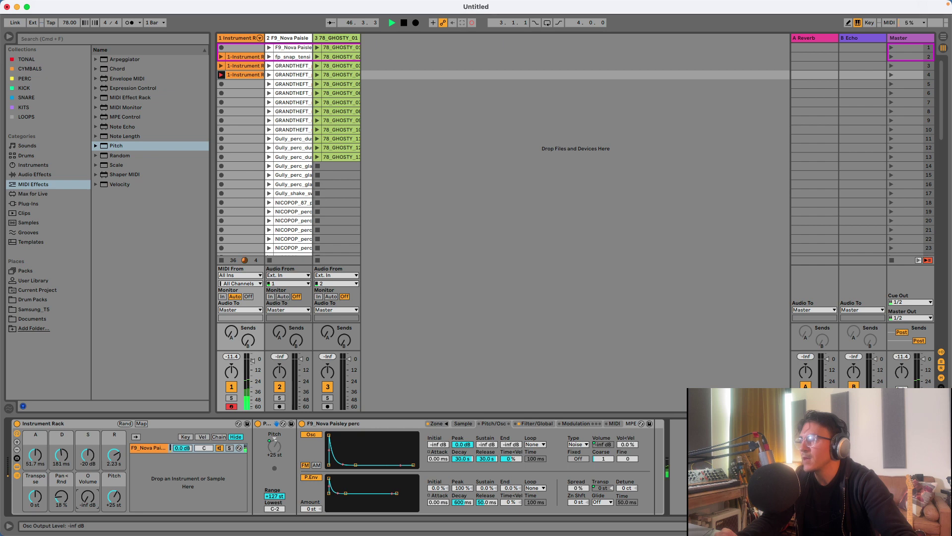
pyautogui.moveTo(88, 497); pyautogui.dragTo(90, 497)
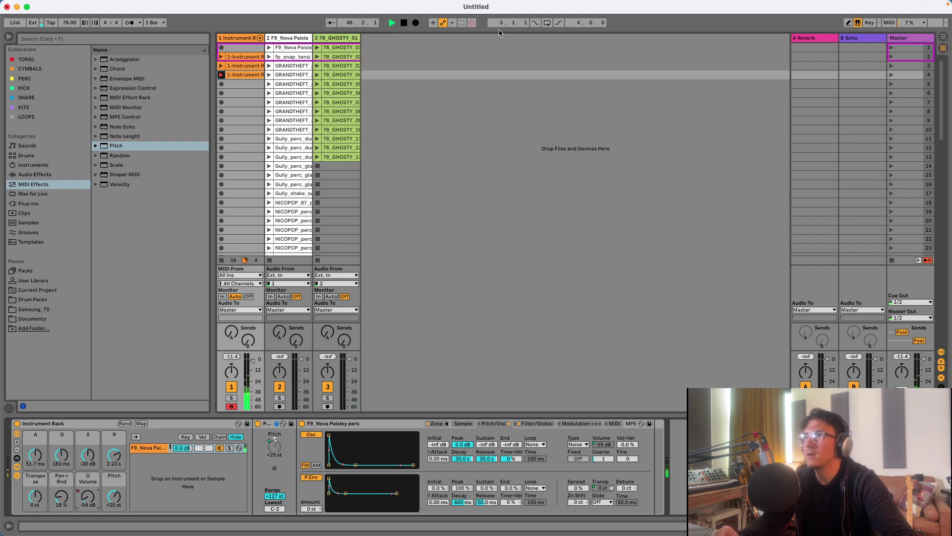
pyautogui.click(472, 22)
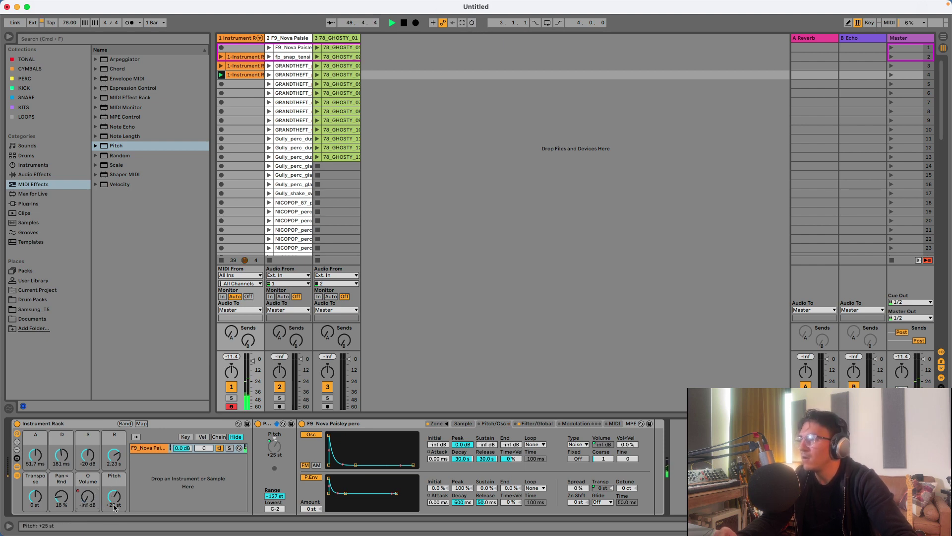
# - Set the rack's Pitch macro to -23 st, and try a higher Transpose value before resetting it to 0 st
pyautogui.moveTo(115, 506); pyautogui.dragTo(115, 526)
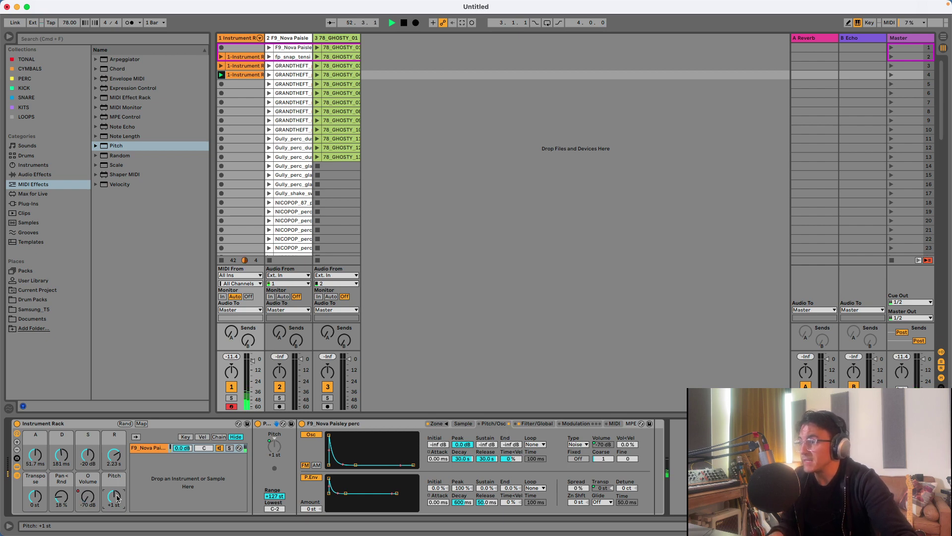
pyautogui.moveTo(117, 498); pyautogui.dragTo(117, 513)
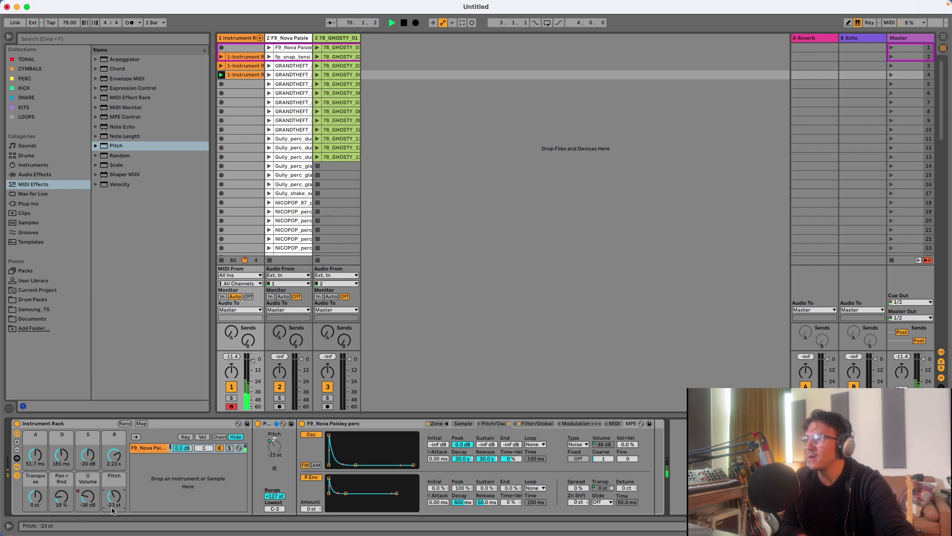
pyautogui.moveTo(35, 498); pyautogui.dragTo(35, 472)
pyautogui.press('Delete')
# - Audition the drum loops 78_GHOSTY_05 and 78_GHOSTY_01 against the percussion clip and stop the drum loop track
pyautogui.click(317, 85)
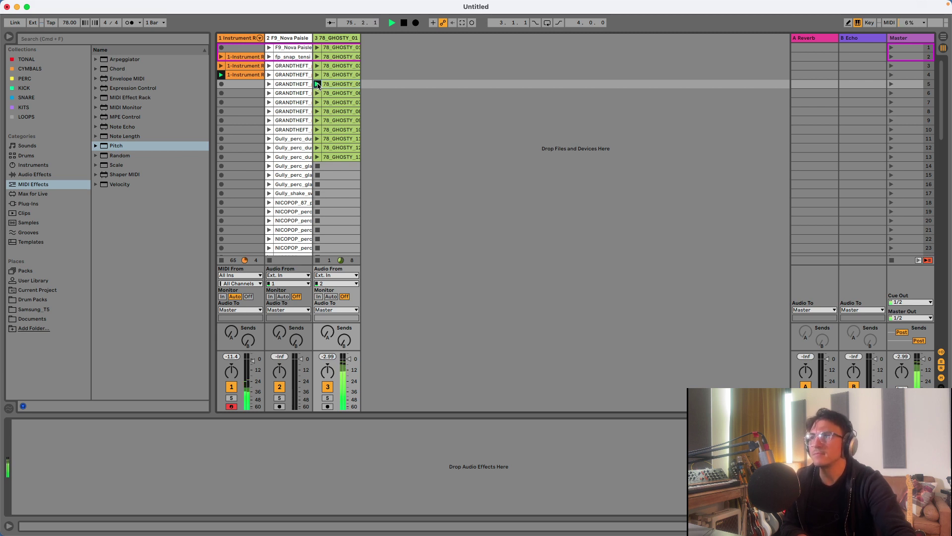
pyautogui.click(318, 48)
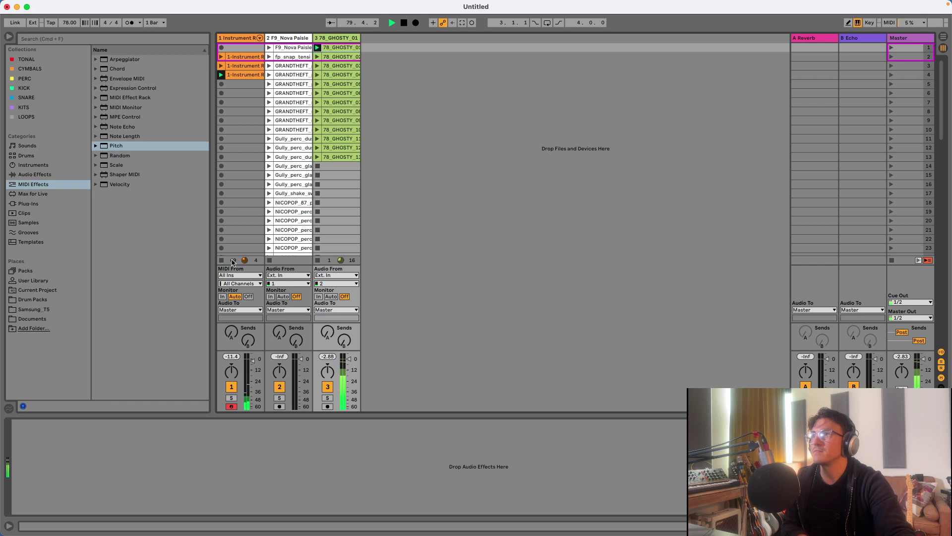
pyautogui.click(318, 261)
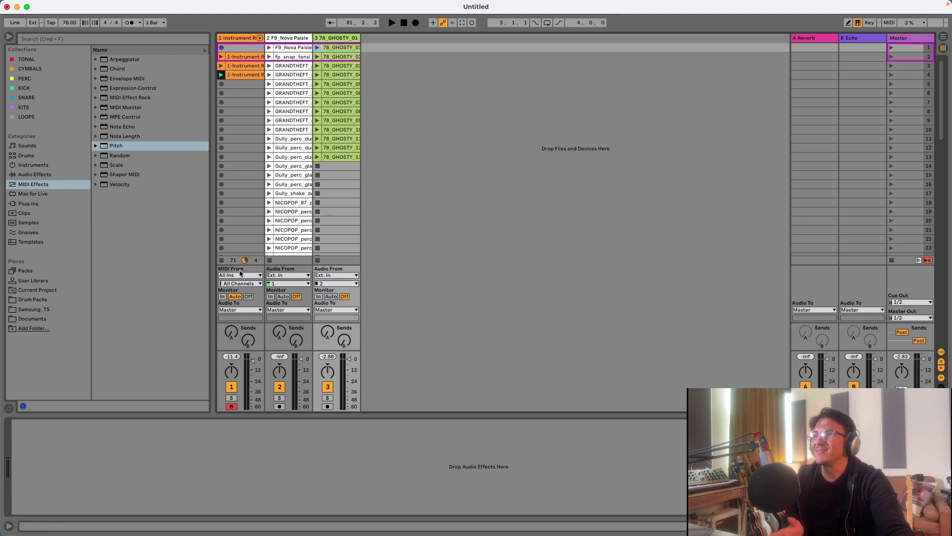
# - Turn on the metronome, record a percussion clip into the Instrument Rack track's fifth slot and stop playback
pyautogui.click(221, 84)
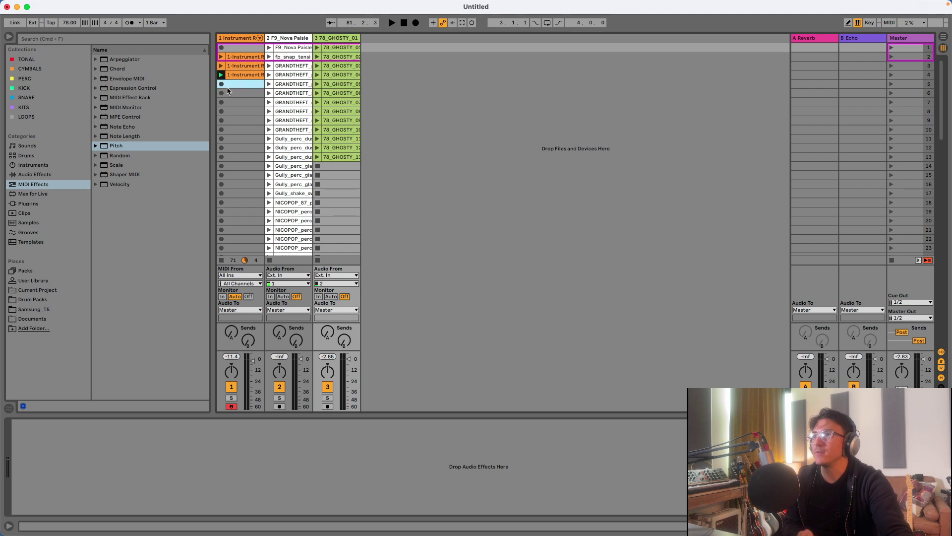
pyautogui.click(221, 85)
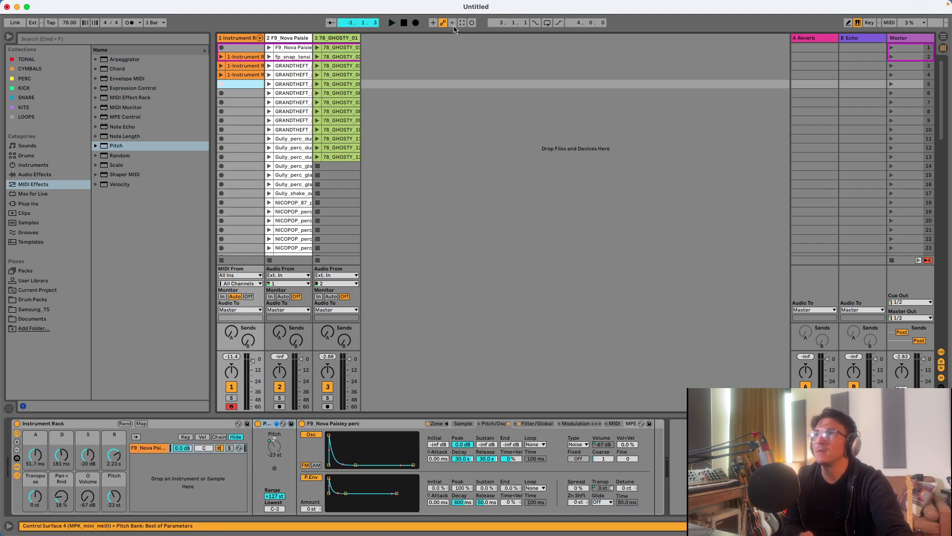
pyautogui.click(129, 23)
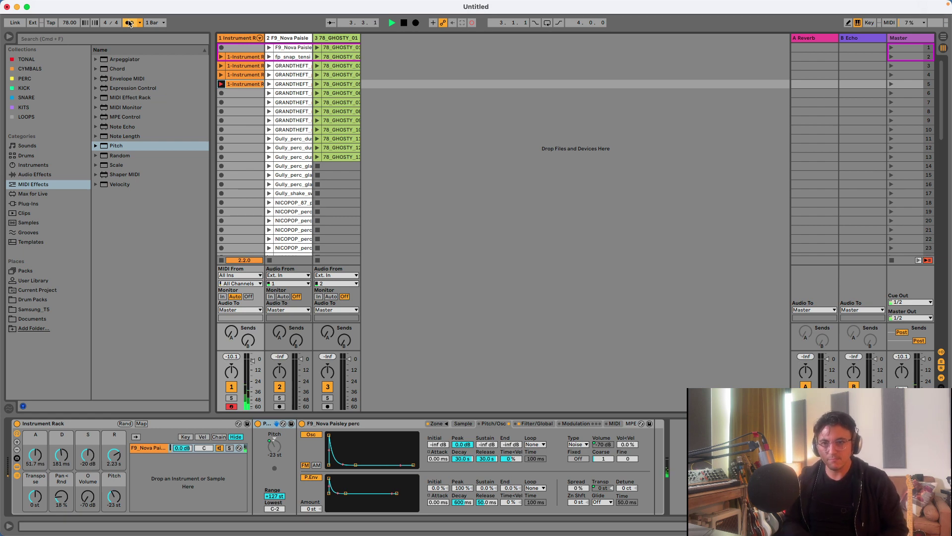
pyautogui.press('space')
pyautogui.press('space')
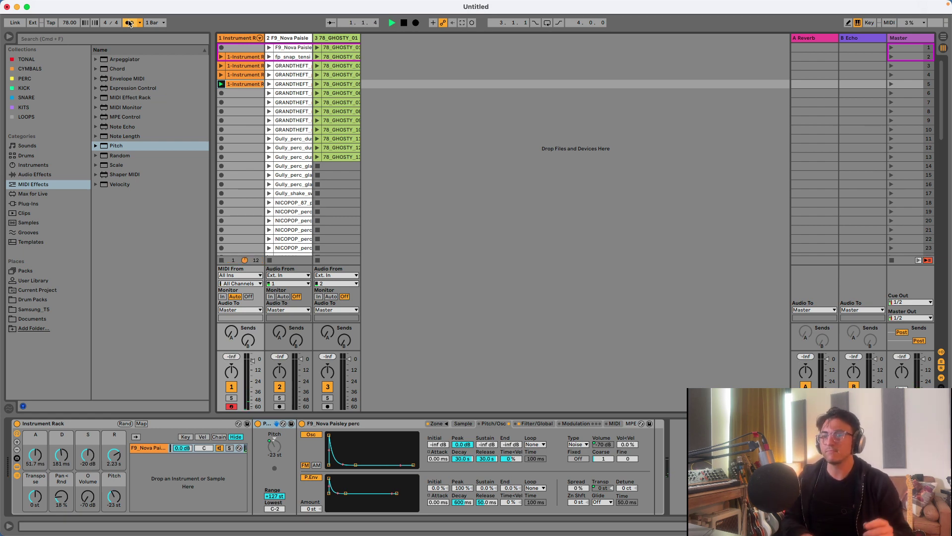
pyautogui.press('space')
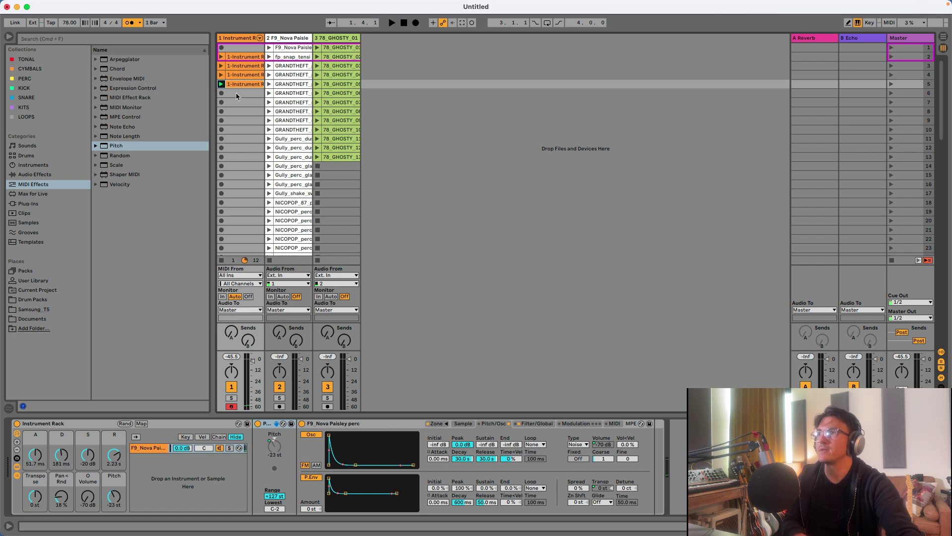
# - Record a percussion clip into the sixth slot, and set the S and O Volume macros to -inf dB and Pitch to +5 st
pyautogui.click(222, 93)
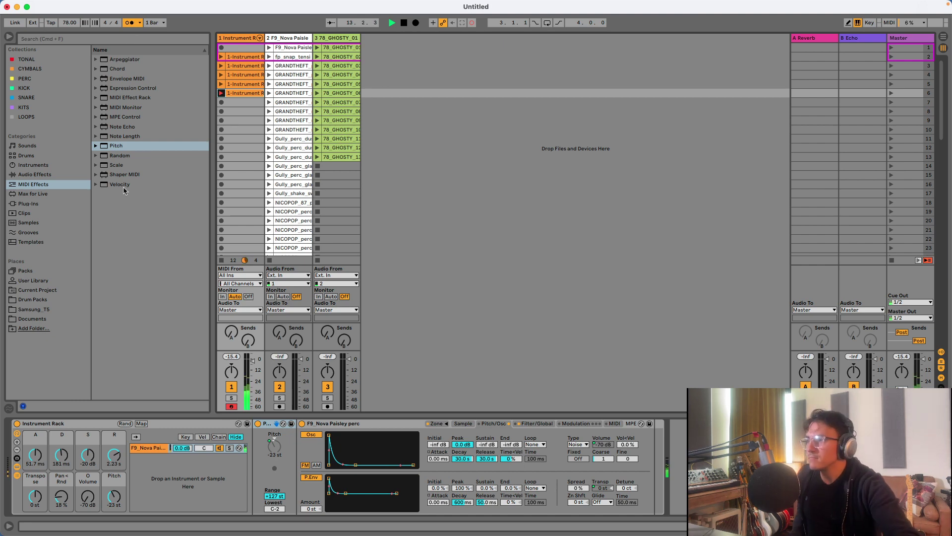
pyautogui.moveTo(87, 457); pyautogui.dragTo(87, 493)
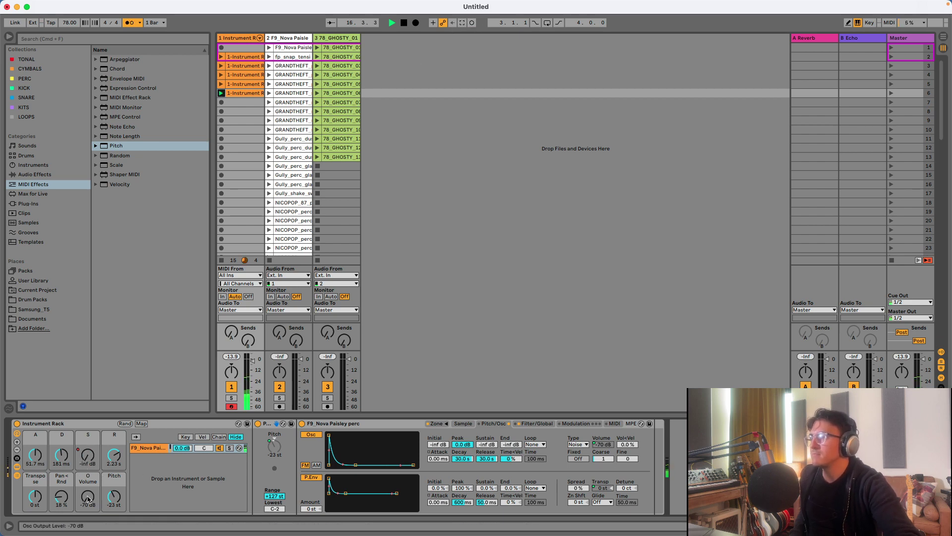
pyautogui.moveTo(88, 498); pyautogui.dragTo(115, 489)
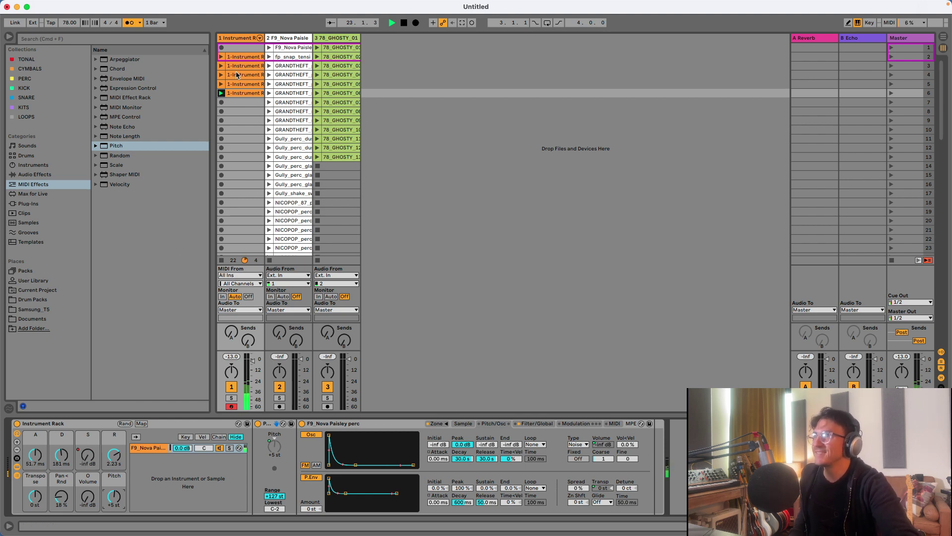
# - Open the sixth-slot percussion clip and apply the Swing 16ths 66 groove to it
pyautogui.doubleClick(248, 93)
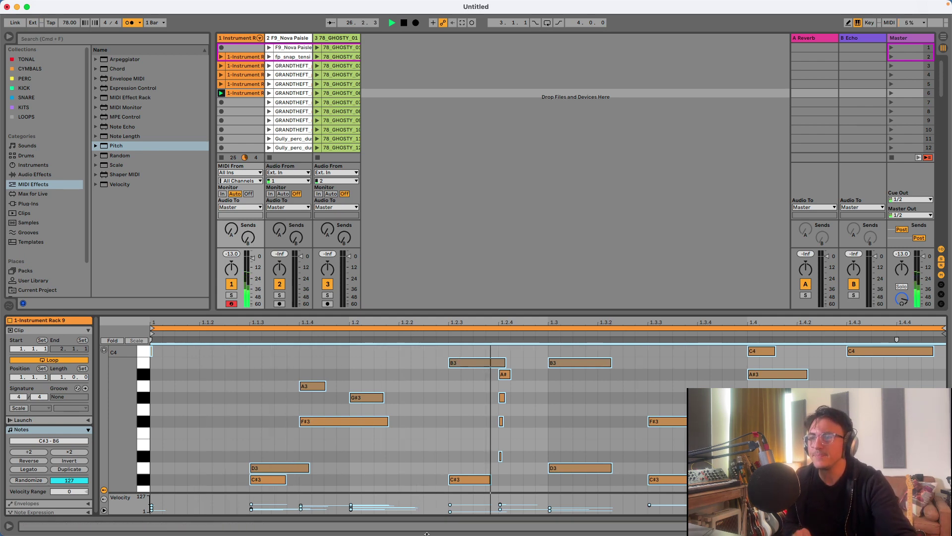
pyautogui.rightClick(425, 417)
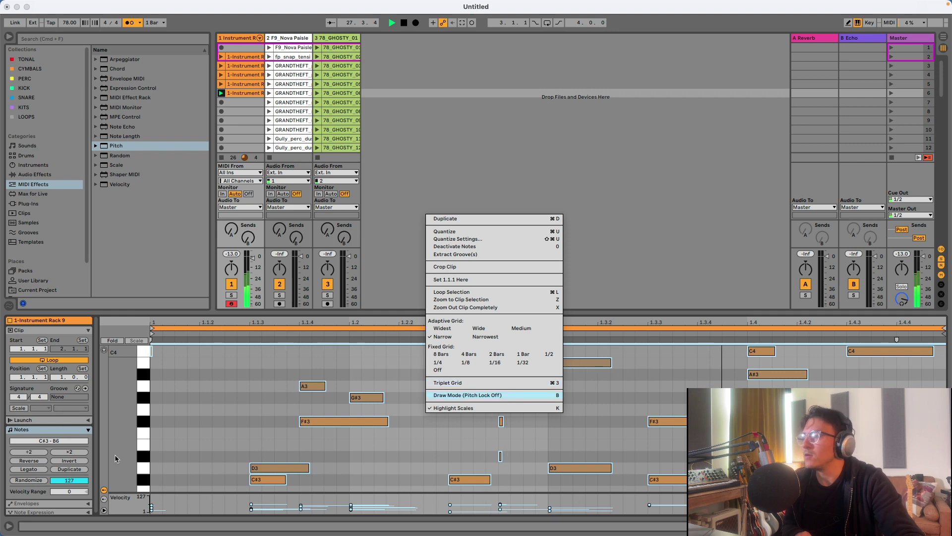
pyautogui.click(179, 451)
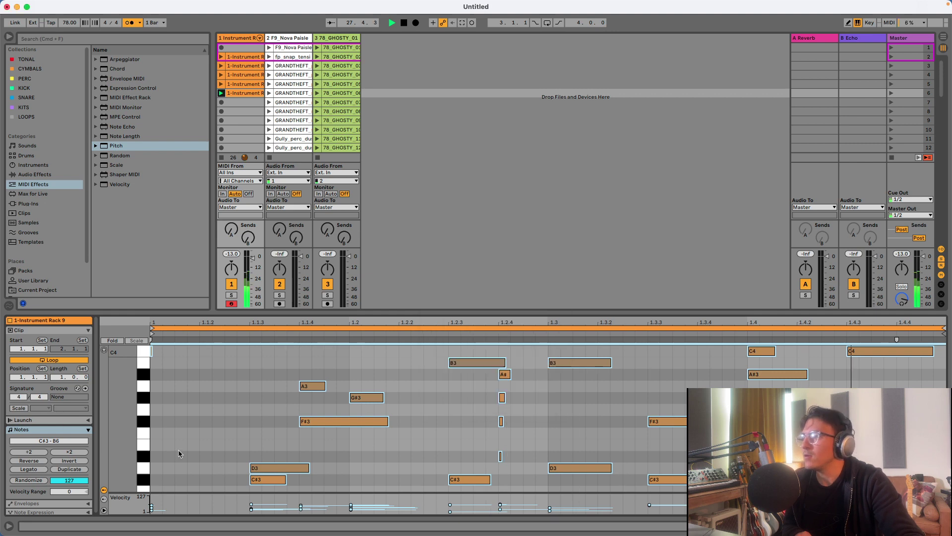
pyautogui.click(78, 388)
pyautogui.scroll(-12, 143, 238)
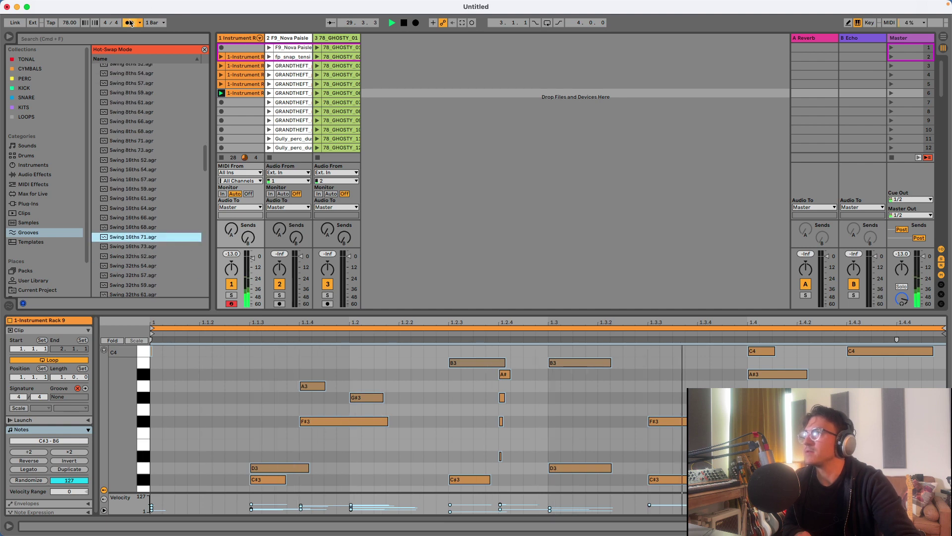
pyautogui.click(139, 285)
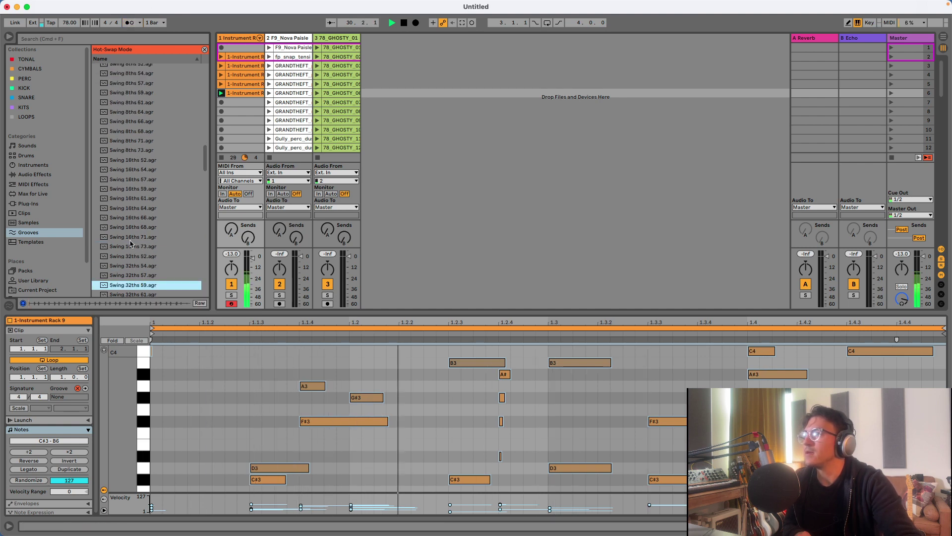
pyautogui.click(140, 189)
pyautogui.click(139, 217)
pyautogui.doubleClick(140, 218)
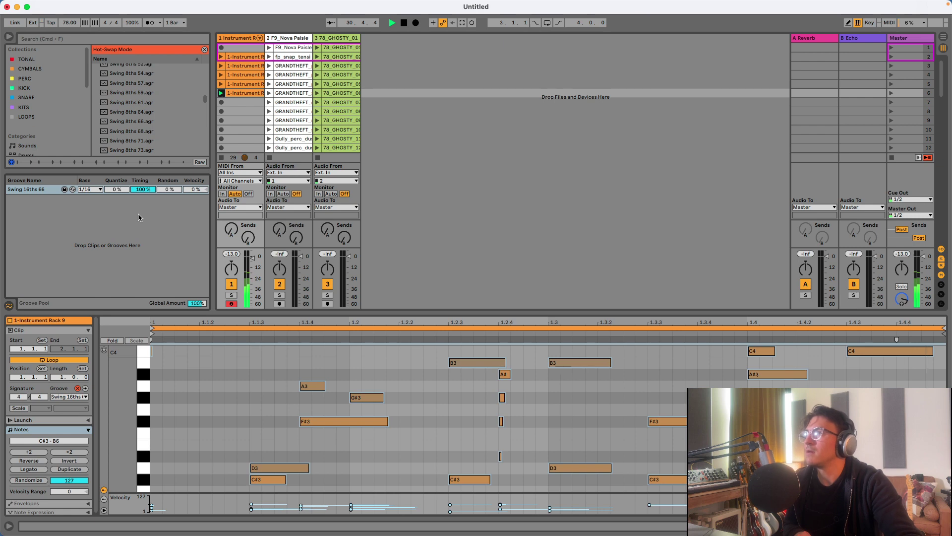
# - Browse the other swing grooves and set the percussion clip's groove to None
pyautogui.scroll(8, 148, 111)
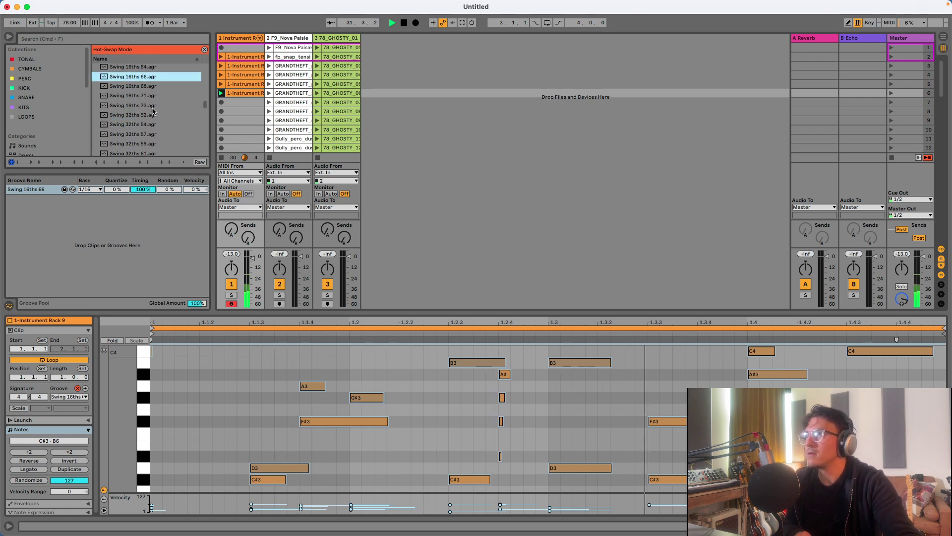
pyautogui.scroll(2, 152, 112)
pyautogui.scroll(3, 153, 112)
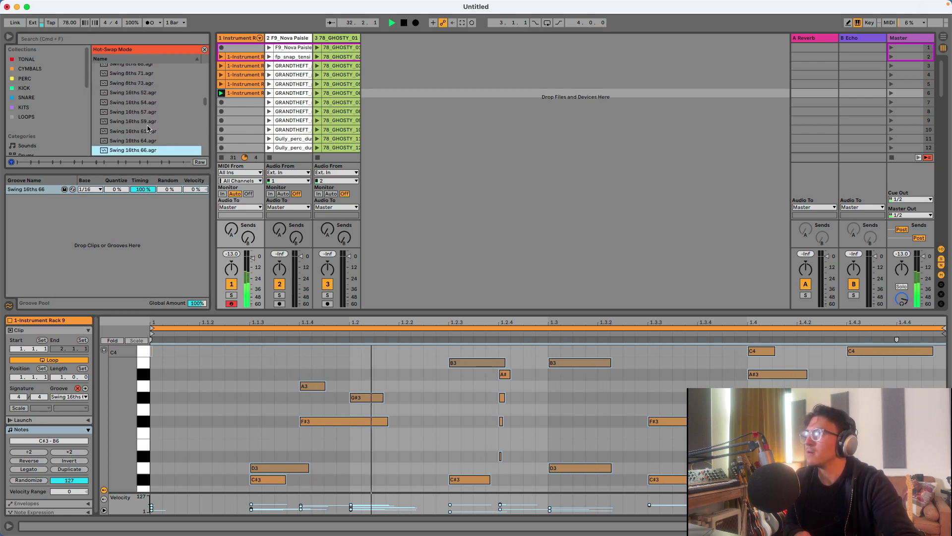
pyautogui.click(62, 397)
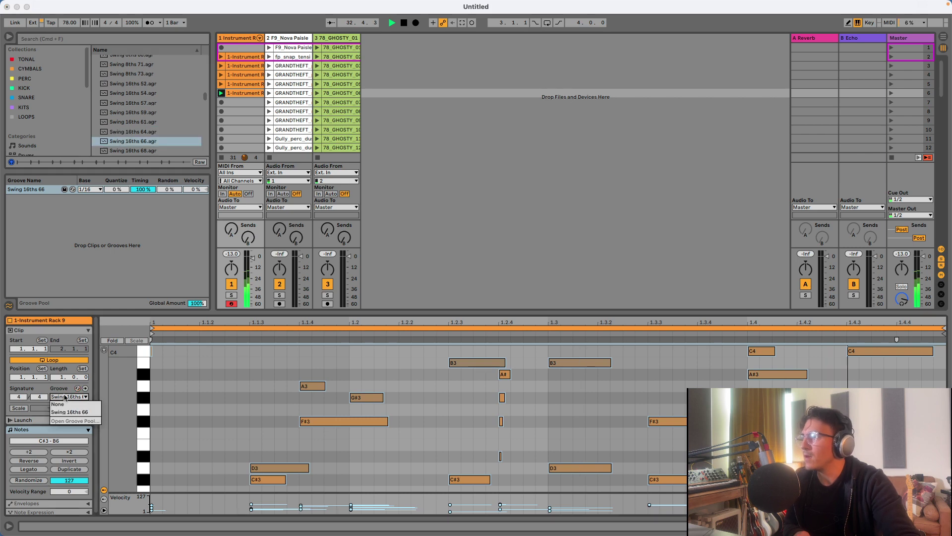
pyautogui.click(64, 405)
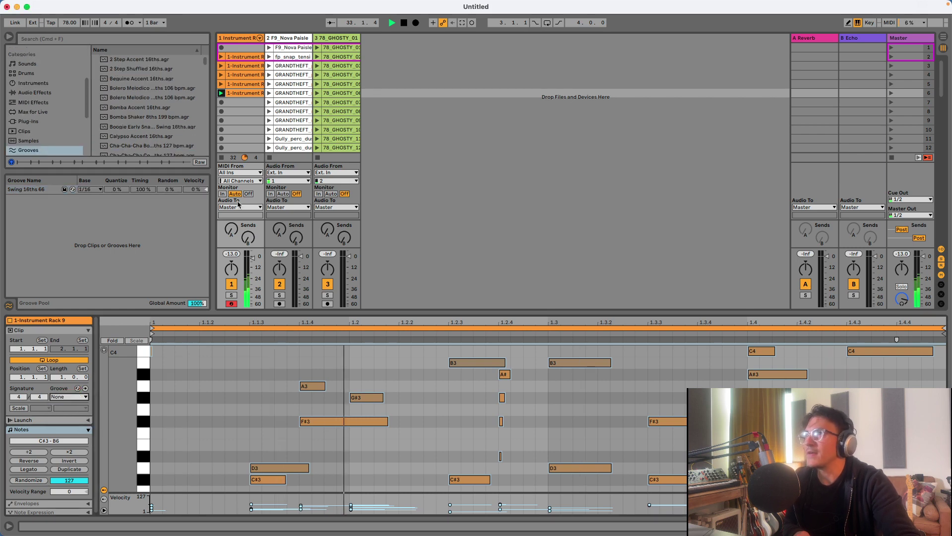
# - Audition the drum loop 78_GHOSTY_06, switch to 78_GHOSTY_01, stop the percussion clip and relaunch the 78_GHOSTY_01 loop
pyautogui.click(317, 94)
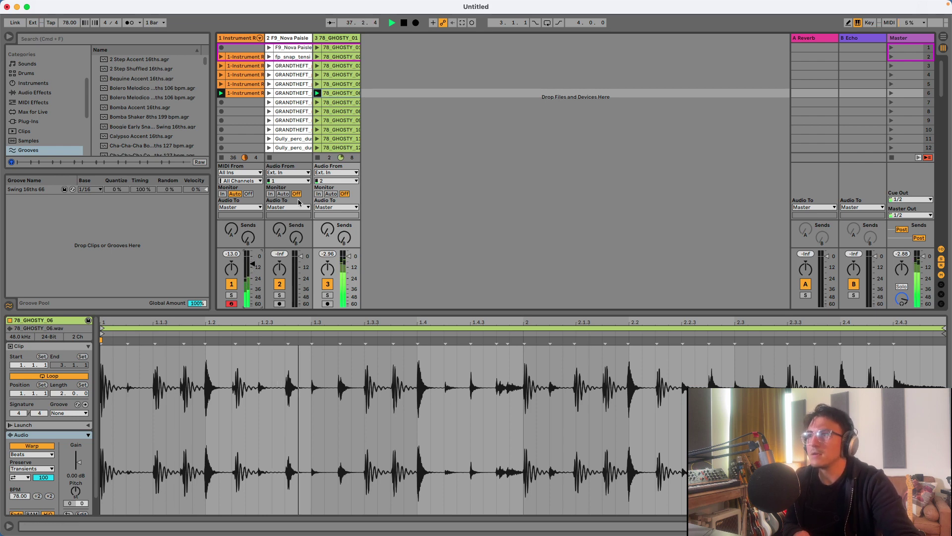
pyautogui.click(318, 48)
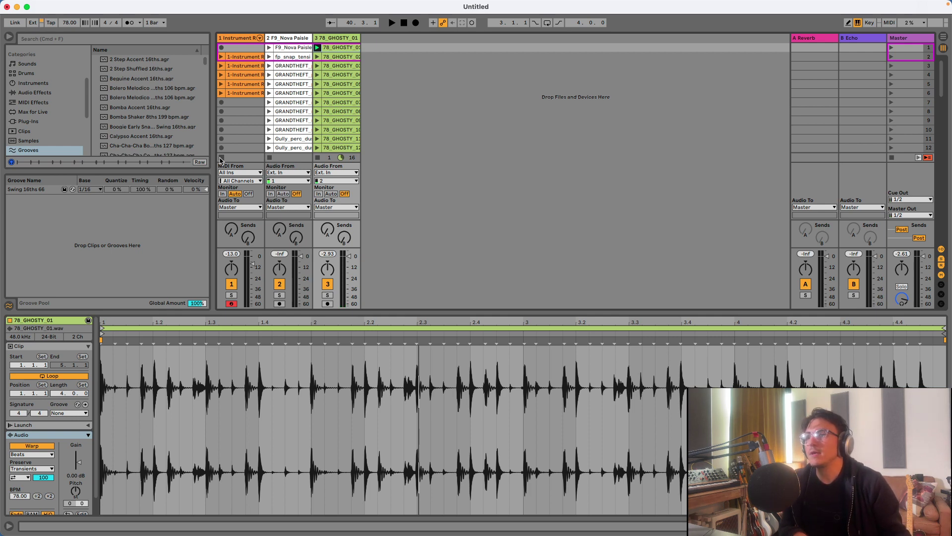
pyautogui.click(318, 48)
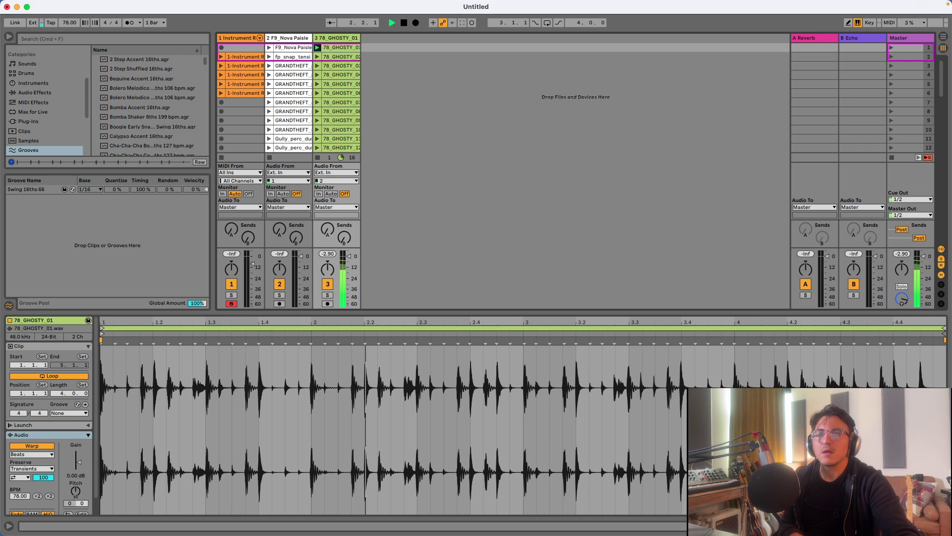
# - Search the LOOPS collection for OLIVER and widen the browser enough to read the full sample names
pyautogui.press('super+alt+l')
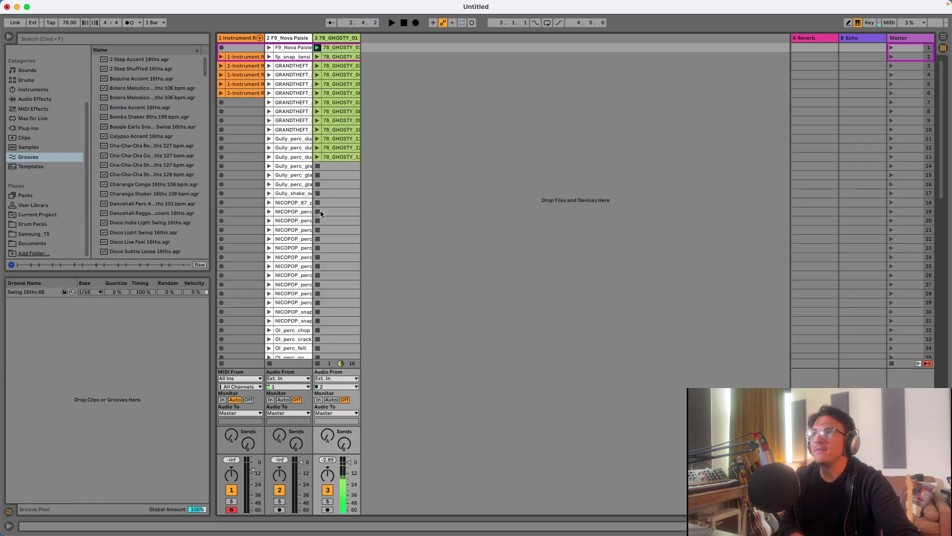
pyautogui.scroll(-3, 159, 168)
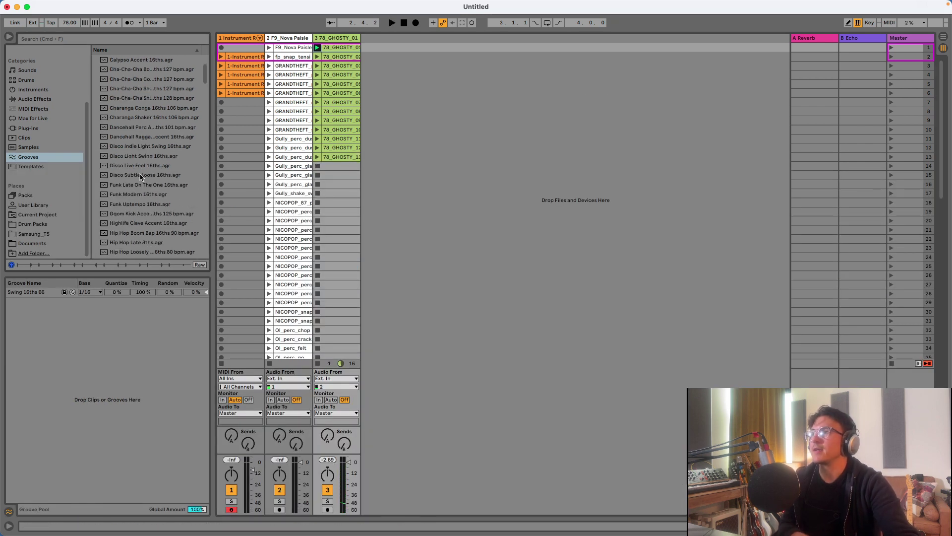
pyautogui.scroll(3, 61, 141)
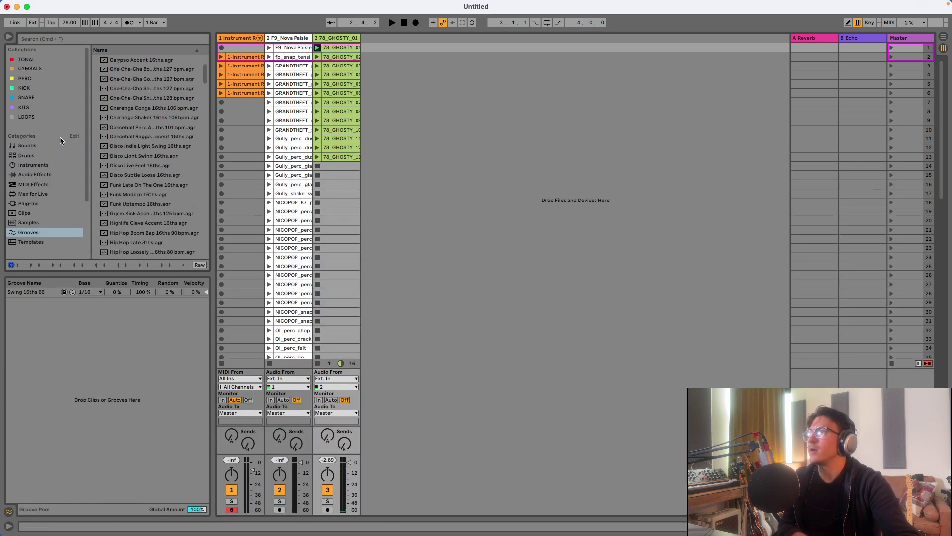
pyautogui.click(27, 117)
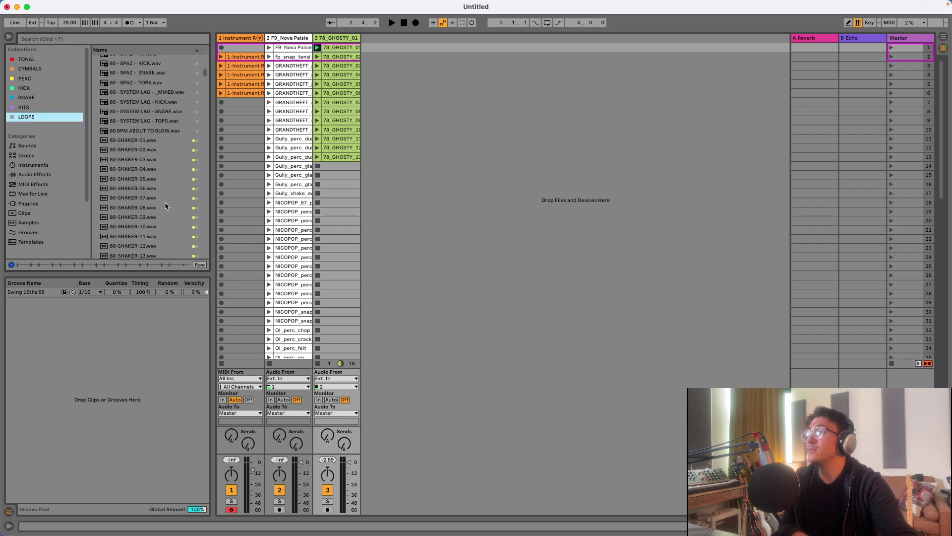
pyautogui.scroll(-5, 159, 199)
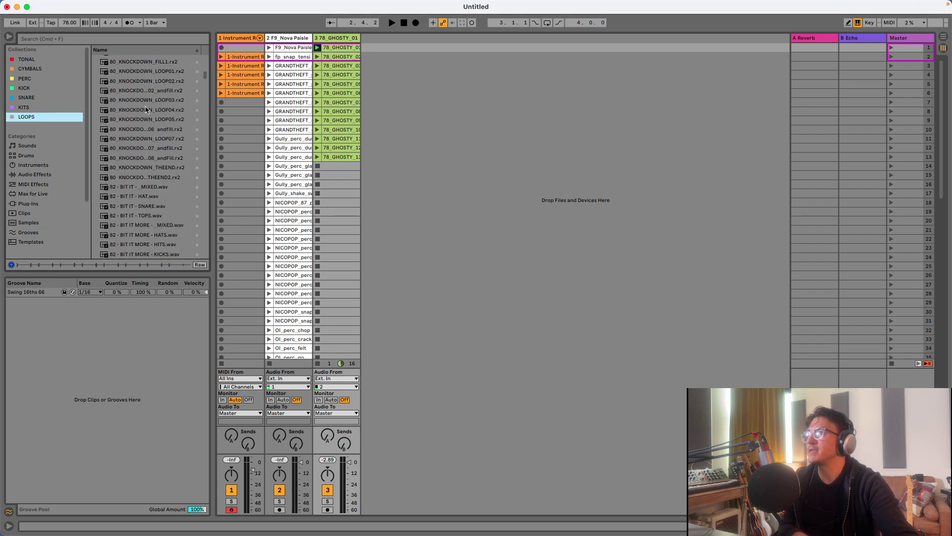
pyautogui.click(119, 39)
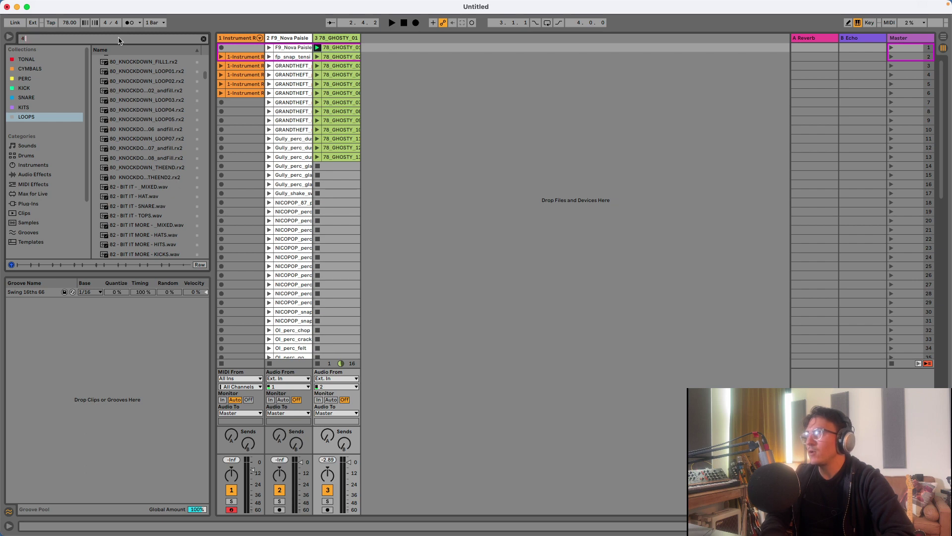
pyautogui.write('ON')
pyautogui.press('BackSpace')
pyautogui.press('BackSpace')
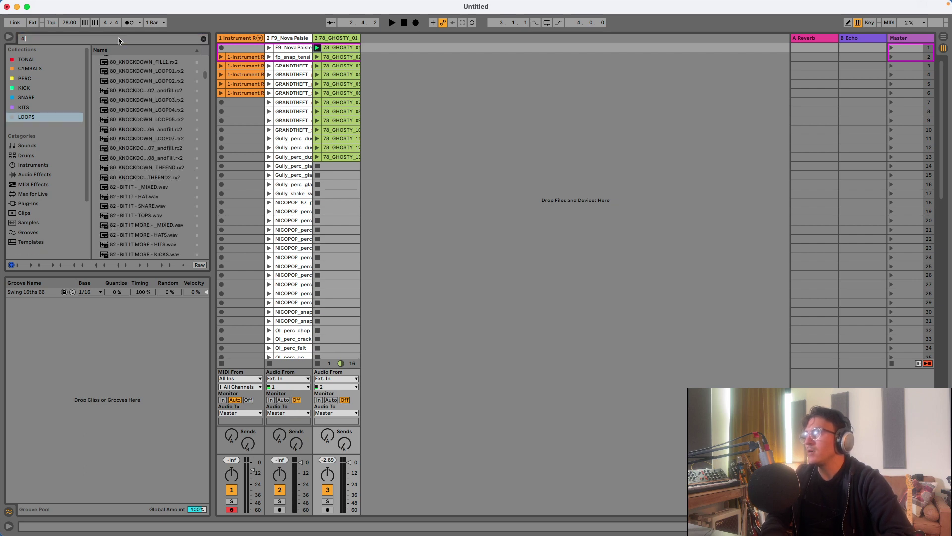
pyautogui.write('OLIV')
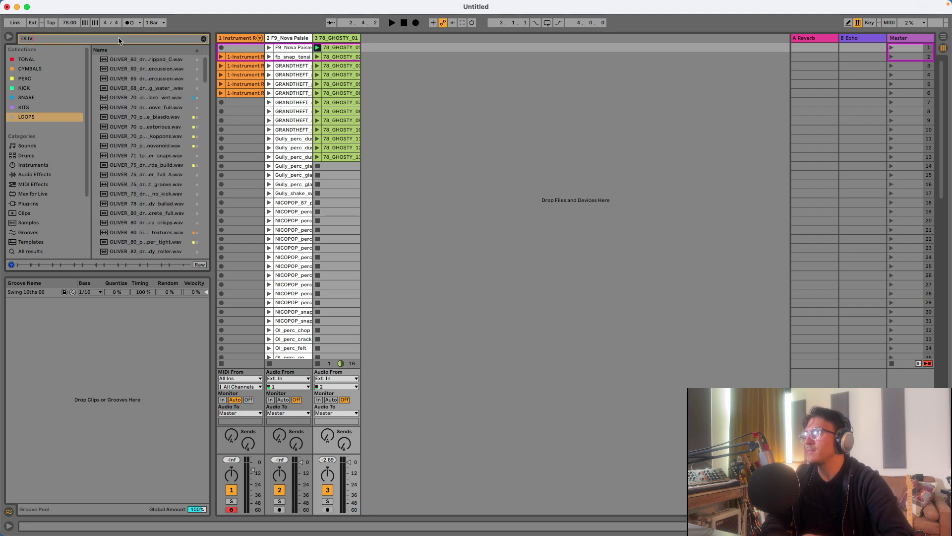
pyautogui.write('ER')
pyautogui.scroll(-4, 161, 195)
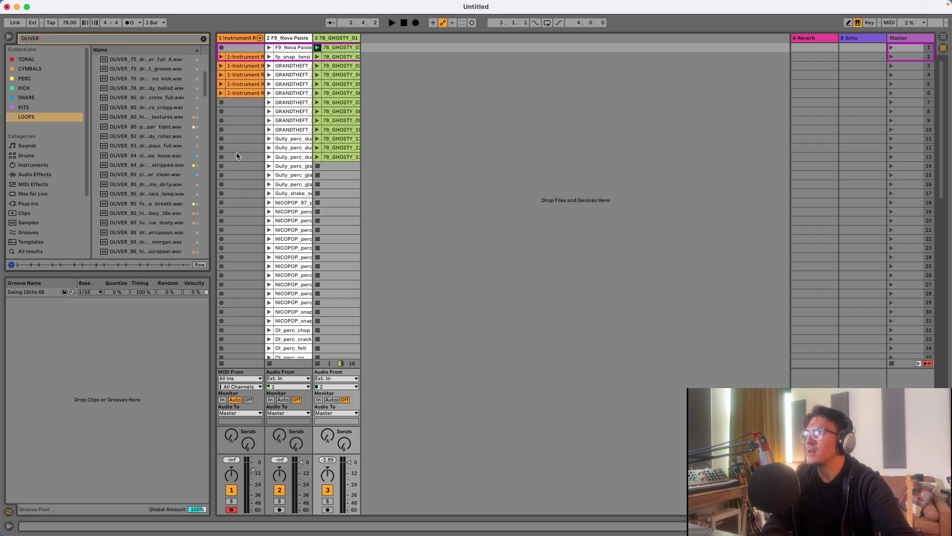
pyautogui.moveTo(228, 149); pyautogui.dragTo(340, 148)
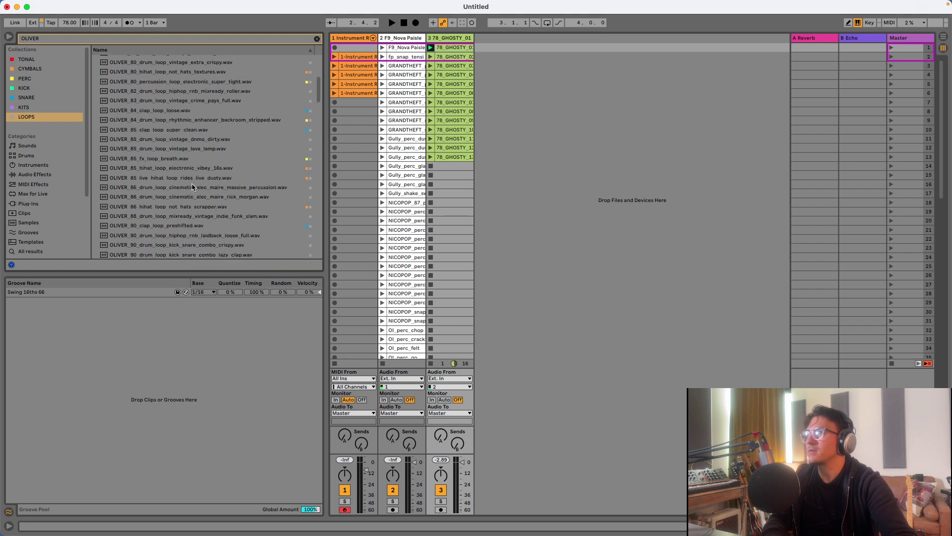
# - Preview the loops, place OLIVER_90_drum_loop_kick_snare_combo_punchy_retro.wav in slot 15 of the GHOSTY track, launch it and open its clip view
pyautogui.scroll(-4, 181, 198)
pyautogui.scroll(-1, 172, 166)
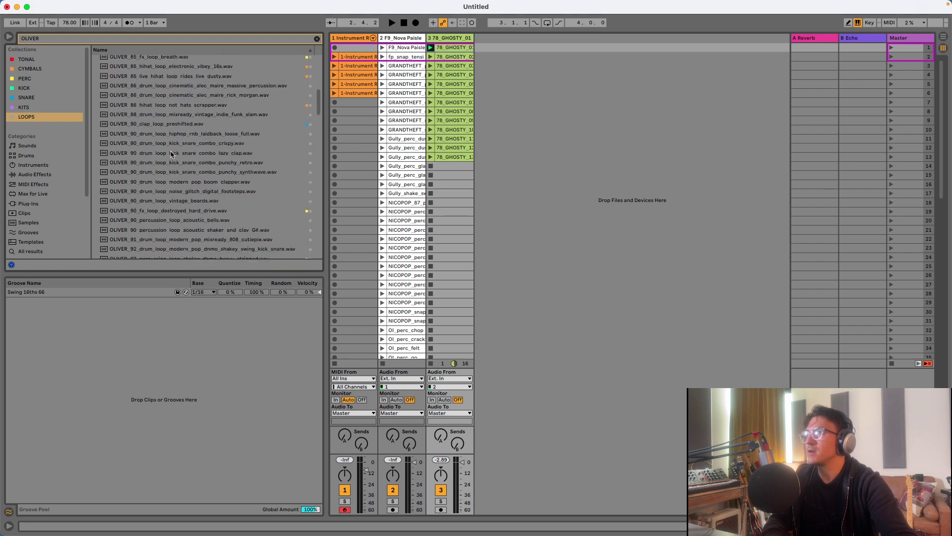
pyautogui.click(171, 153)
pyautogui.click(163, 163)
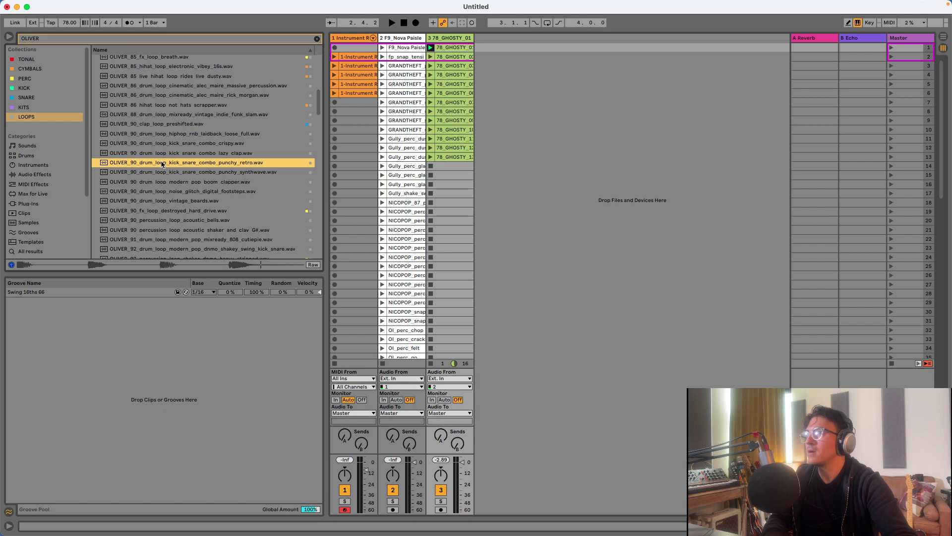
pyautogui.moveTo(162, 164); pyautogui.dragTo(430, 176)
pyautogui.click(430, 175)
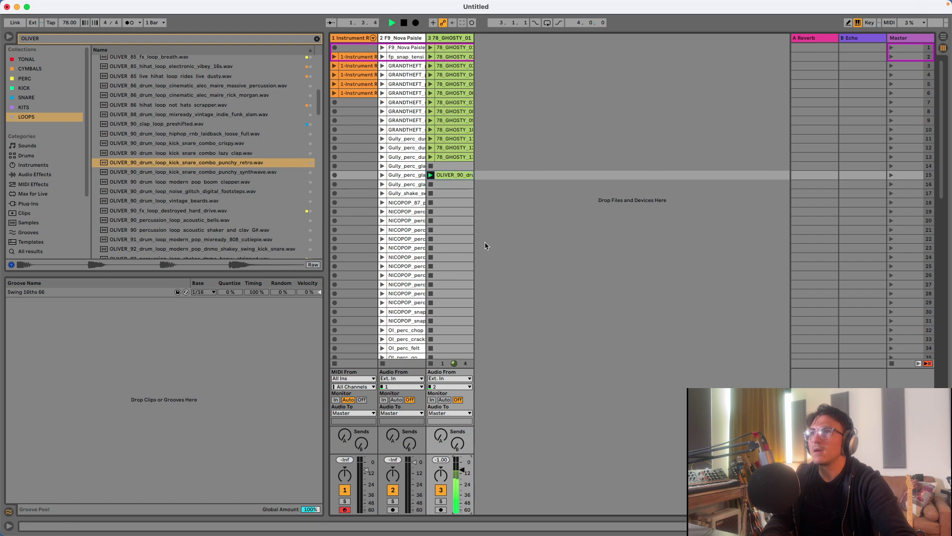
pyautogui.doubleClick(451, 175)
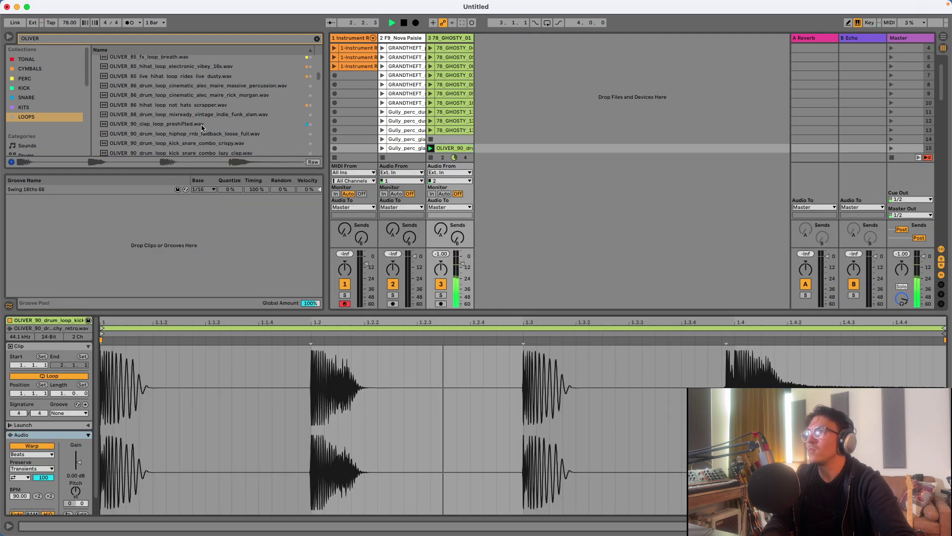
# - Look through the neighbouring OLIVER loops and set the project tempo to 90 BPM
pyautogui.scroll(-5, 149, 102)
pyautogui.scroll(3, 149, 102)
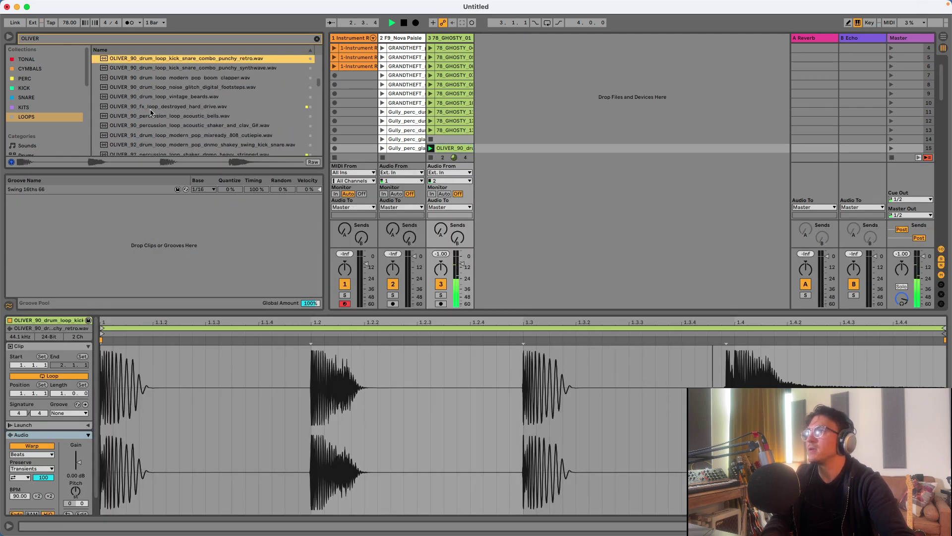
pyautogui.click(67, 24)
pyautogui.write('90')
pyautogui.press('Return')
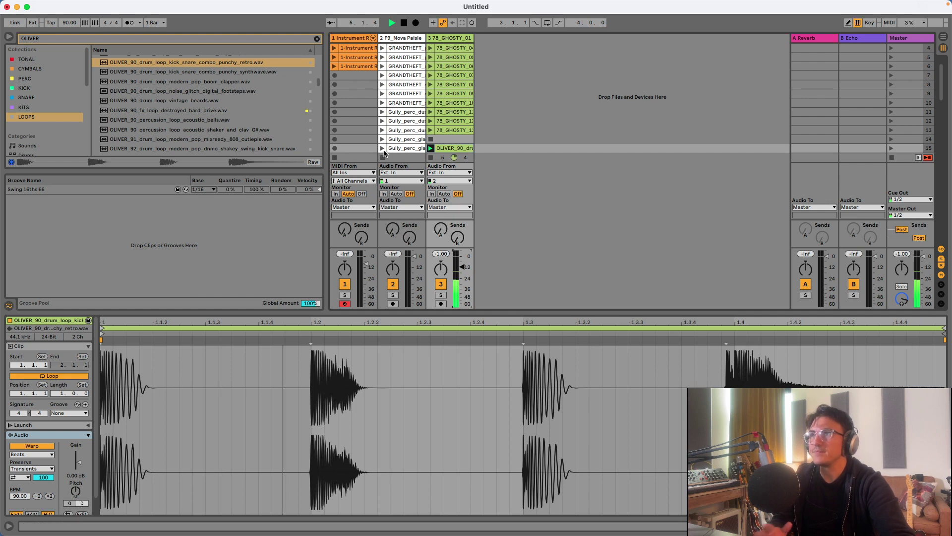
# - Record a percussion clip into the first slot of the Instrument Rack track and solo that track
pyautogui.click(353, 38)
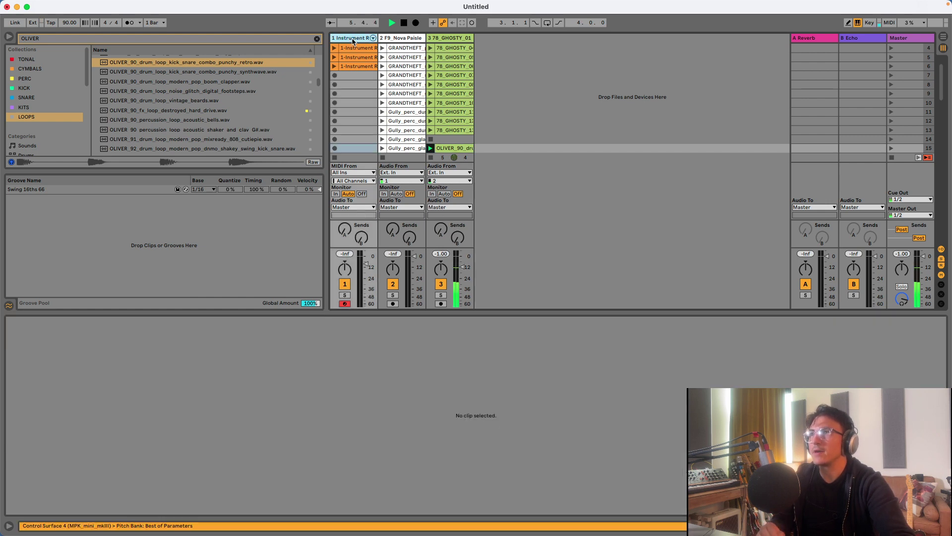
pyautogui.scroll(-3, 353, 146)
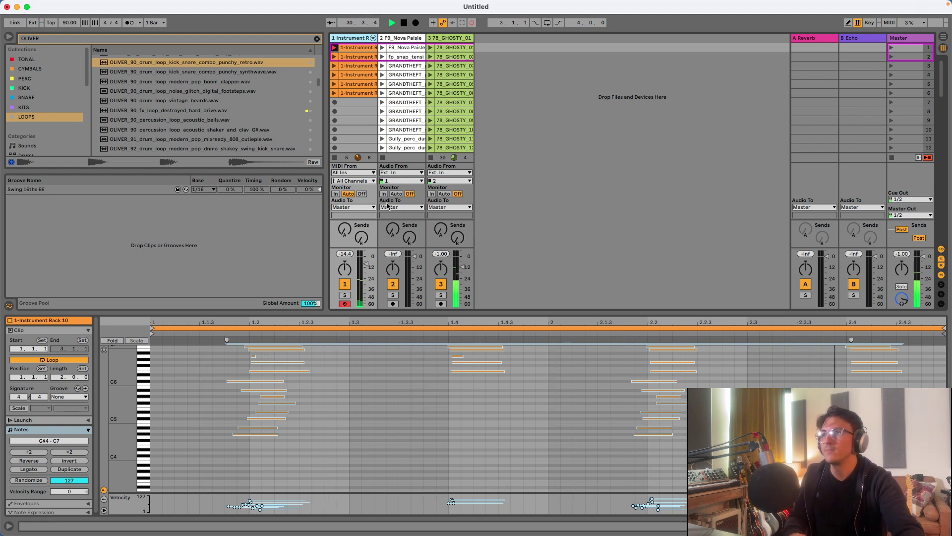
pyautogui.click(341, 296)
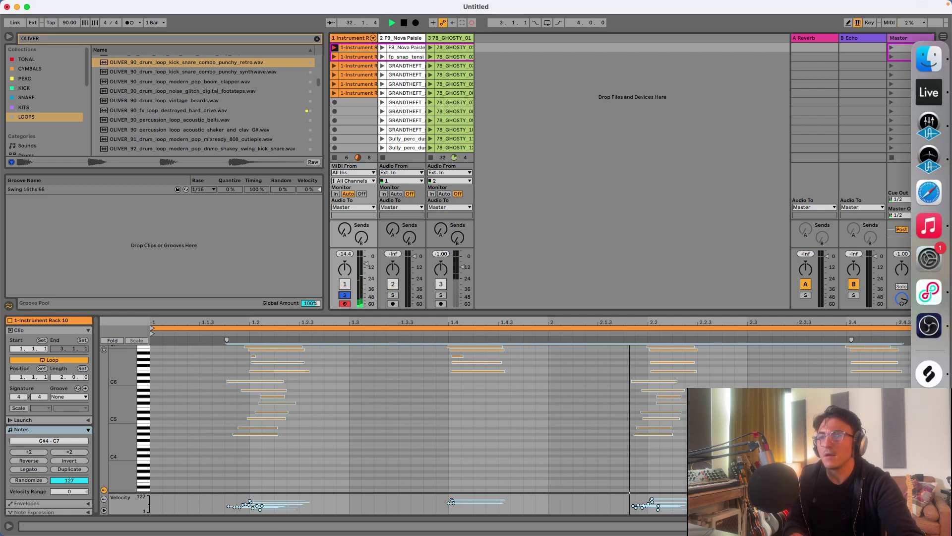
# - Show Sampler's Filter/Global settings and shorten the rack's D macro to 29.3 ms and R macro to 90.4 ms
pyautogui.click(912, 526)
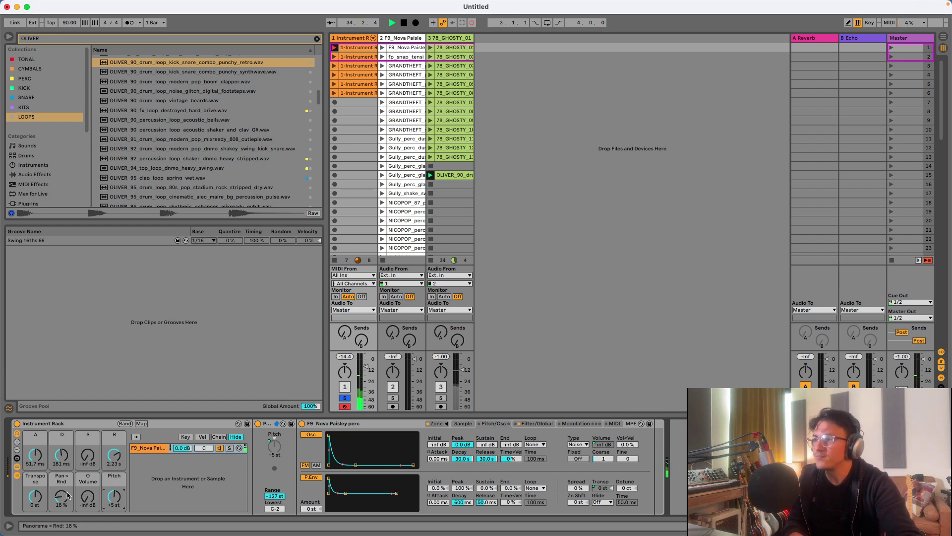
pyautogui.click(82, 424)
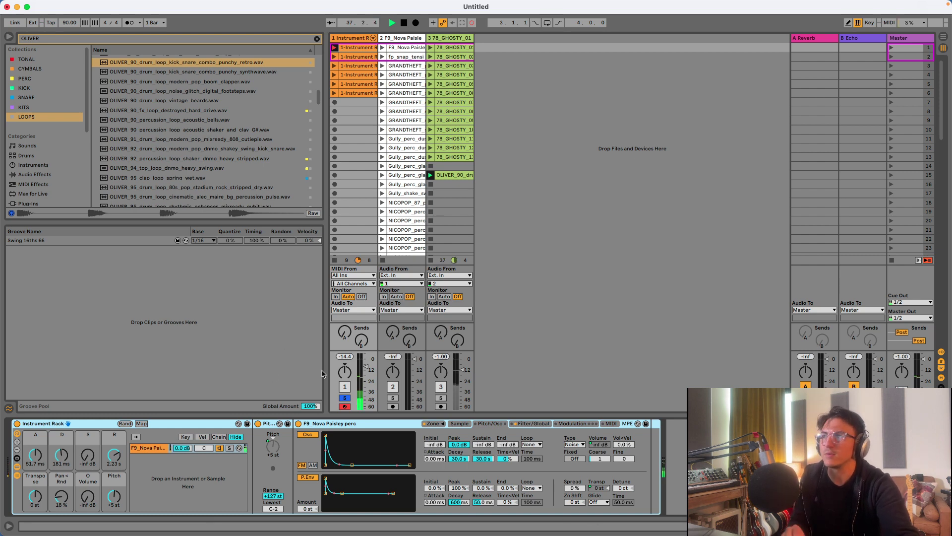
pyautogui.click(540, 423)
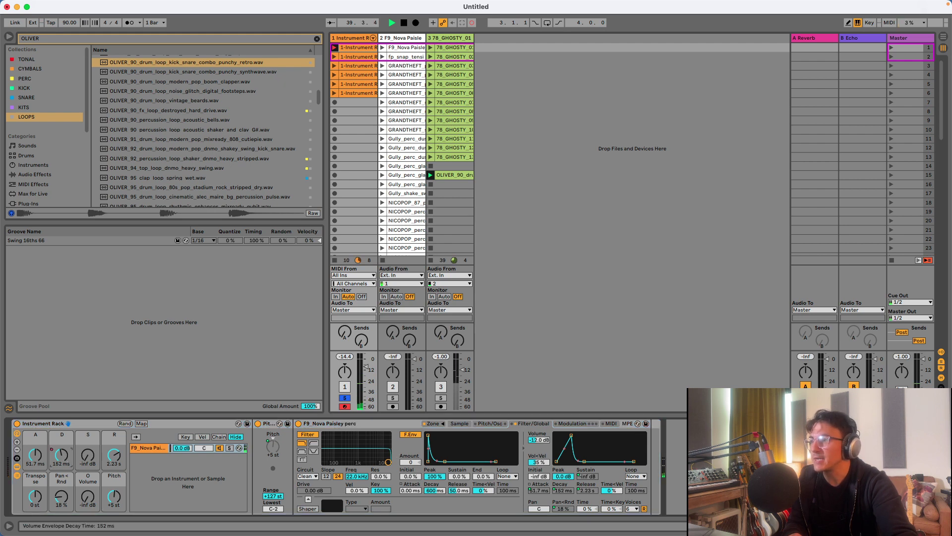
pyautogui.moveTo(61, 454); pyautogui.dragTo(61, 468)
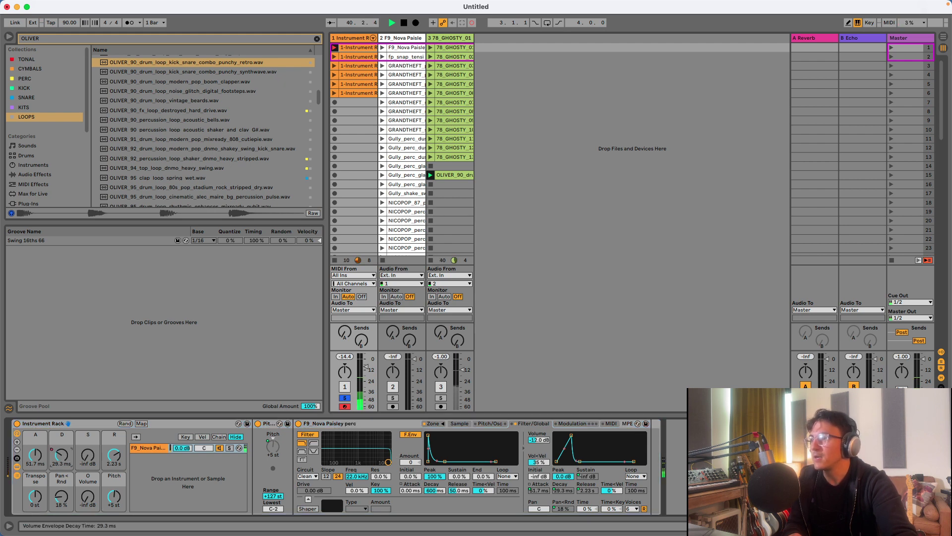
pyautogui.moveTo(114, 455); pyautogui.dragTo(114, 473)
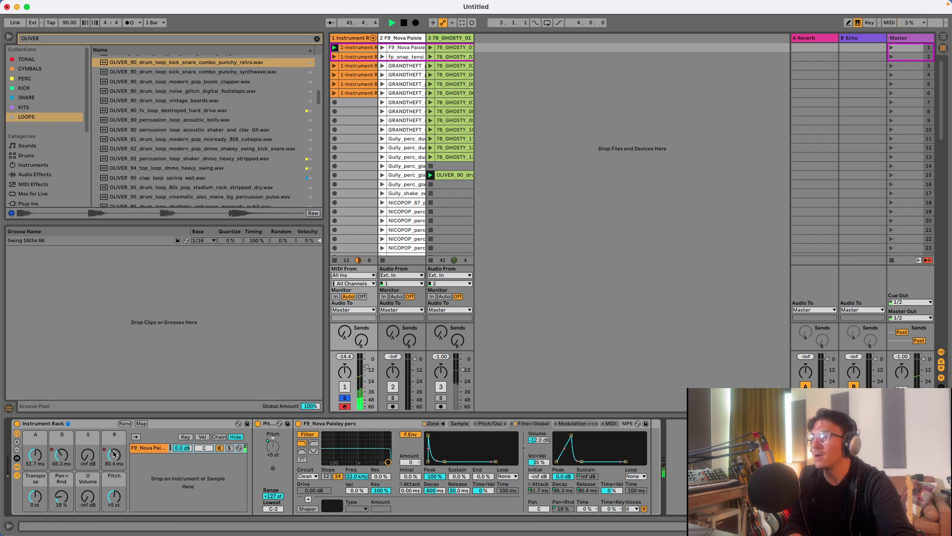
# - Delete the recorded automation from the rack's R and D macros
pyautogui.rightClick(114, 453)
pyautogui.click(135, 320)
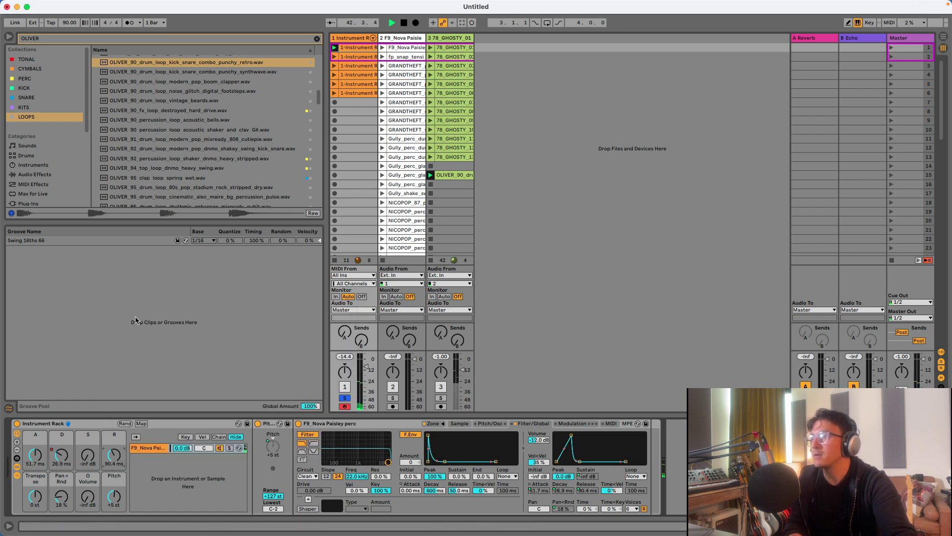
pyautogui.rightClick(66, 453)
pyautogui.click(93, 320)
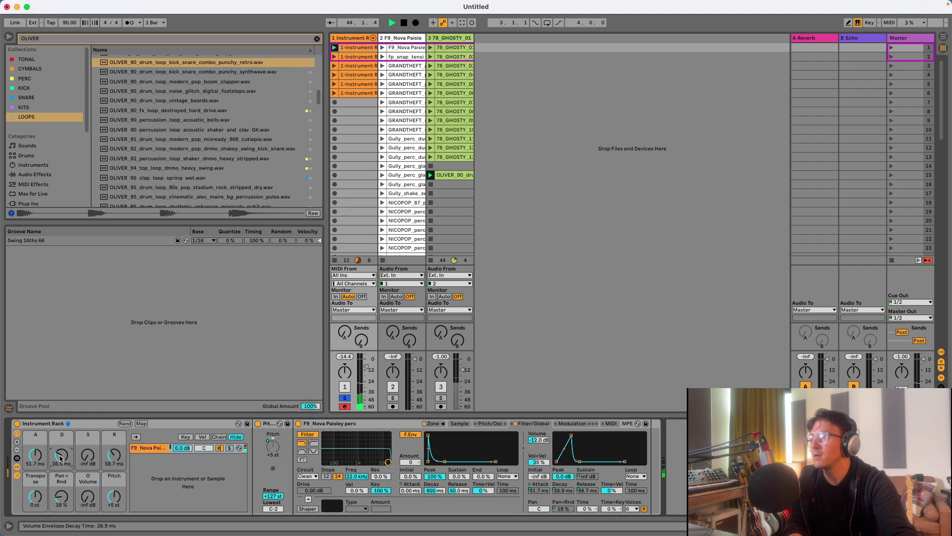
# - Set the rack's R macro to 1.00 ms, D to 38.0 ms and A to 1.11 ms
pyautogui.moveTo(111, 456); pyautogui.dragTo(111, 488)
pyautogui.moveTo(62, 455); pyautogui.dragTo(62, 451)
pyautogui.moveTo(114, 496)
pyautogui.mouseDown()
pyautogui.moveTo(114, 521)
pyautogui.moveTo(114, 496)
pyautogui.mouseUp()
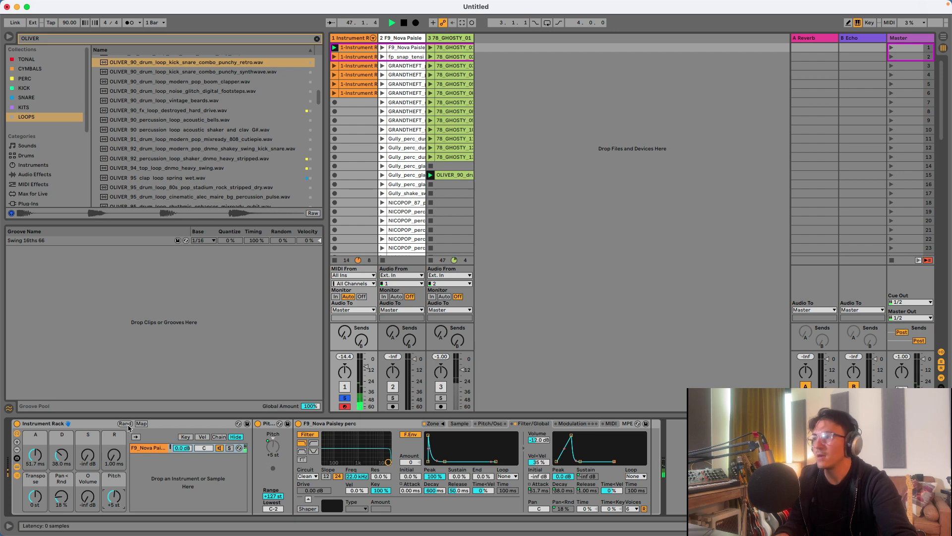
pyautogui.moveTo(39, 455); pyautogui.dragTo(39, 471)
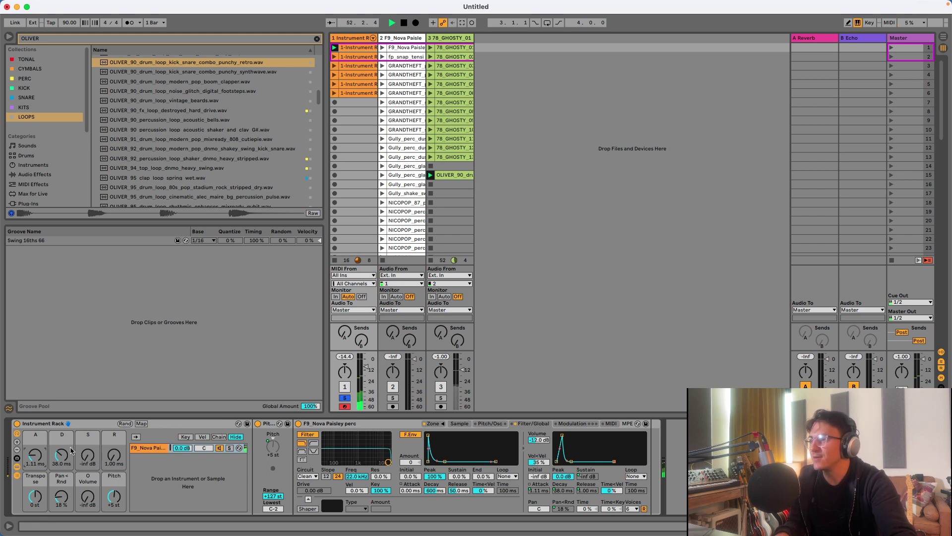
# - Set the O Volume macro to -13 dB while comparing the percussion soloed and in the mix, then stop playback with solo off
pyautogui.click(346, 398)
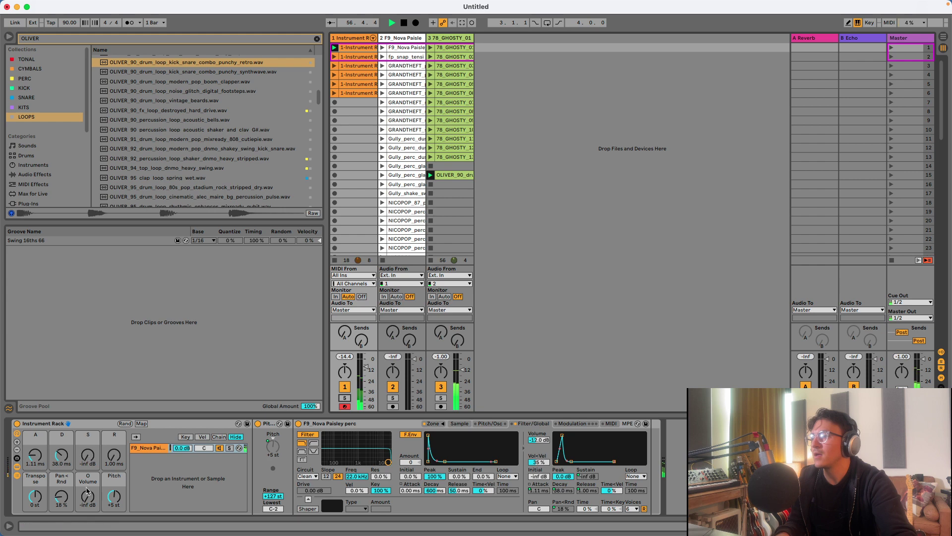
pyautogui.moveTo(88, 496); pyautogui.dragTo(88, 488)
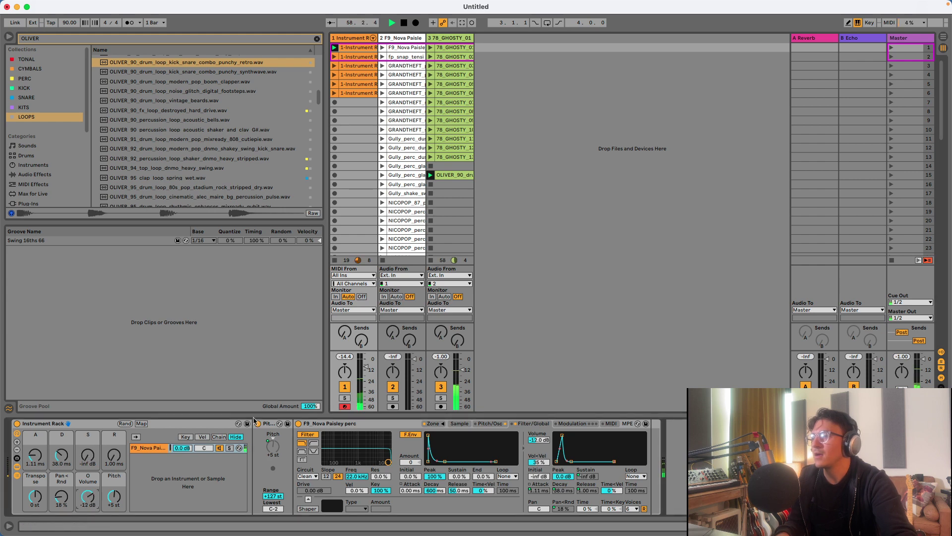
pyautogui.click(344, 398)
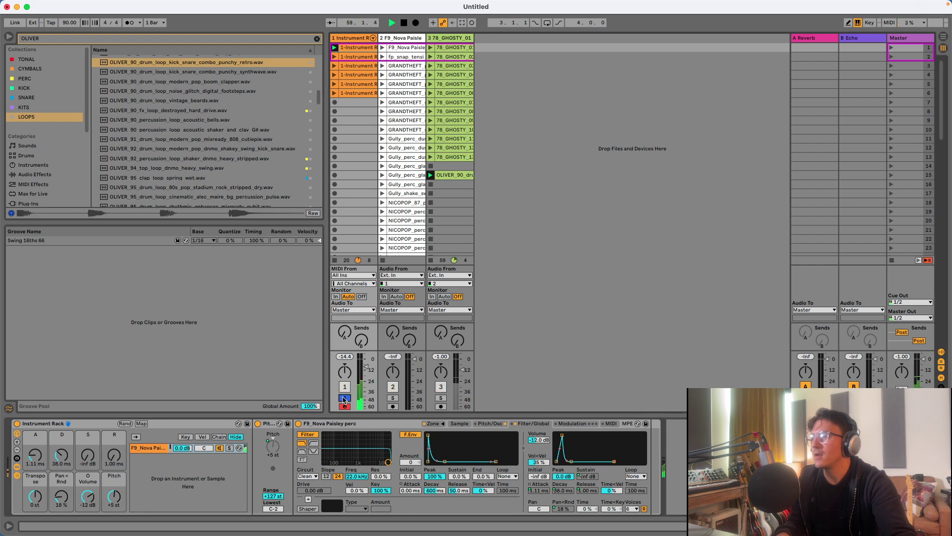
pyautogui.moveTo(79, 511); pyautogui.dragTo(79, 513)
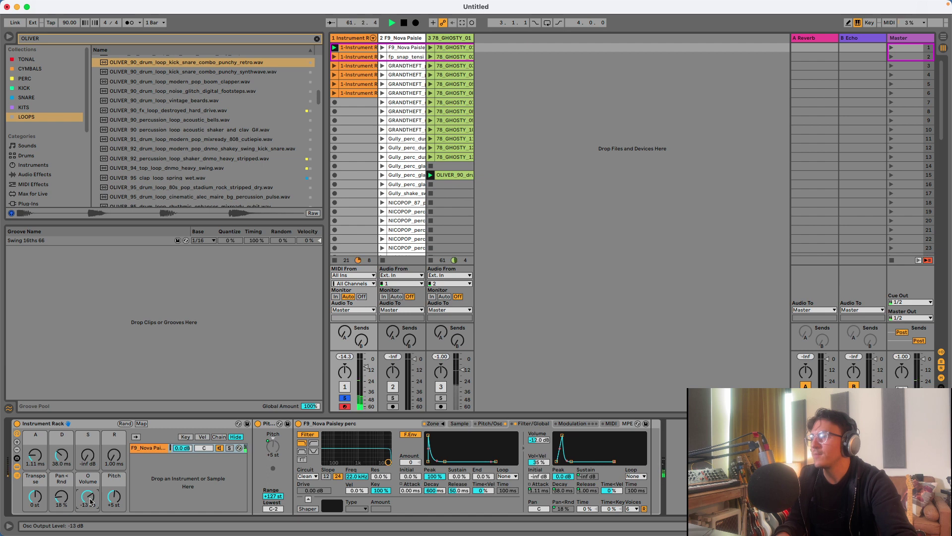
pyautogui.press('space')
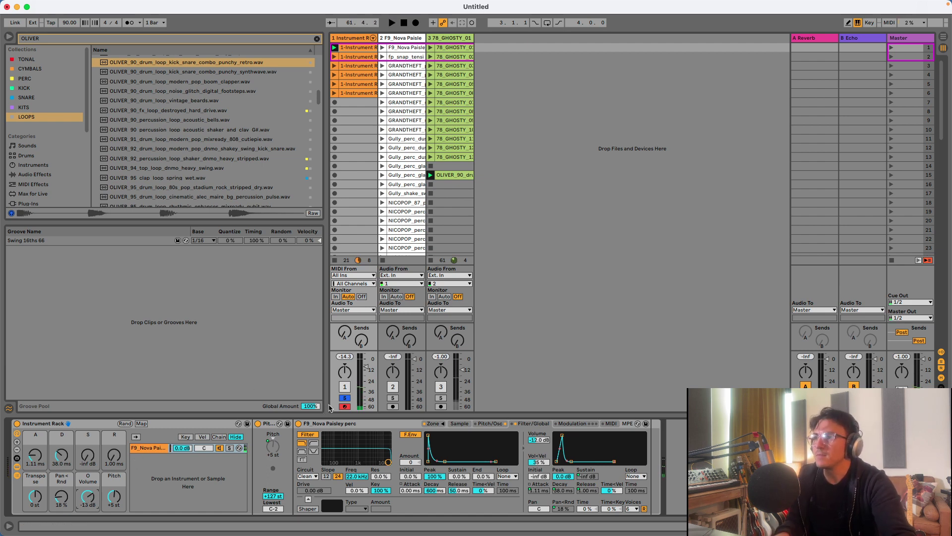
pyautogui.click(346, 399)
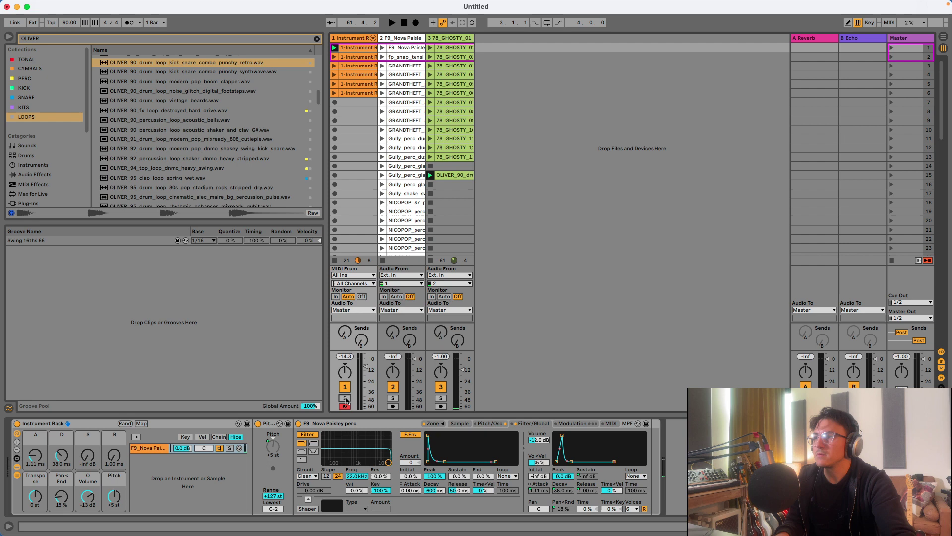
# - Rename the Instrument Rack as 128
pyautogui.click(92, 423)
pyautogui.press('super+r')
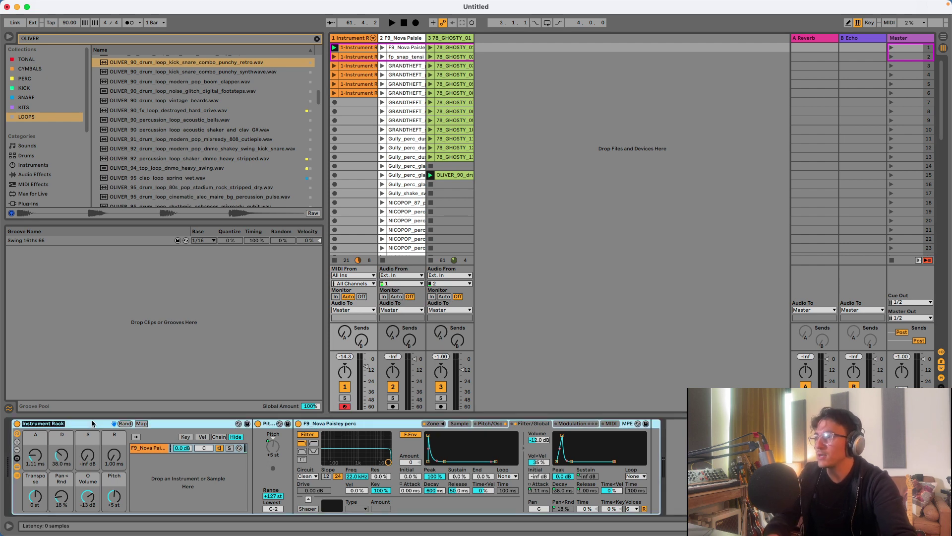
pyautogui.write('128')
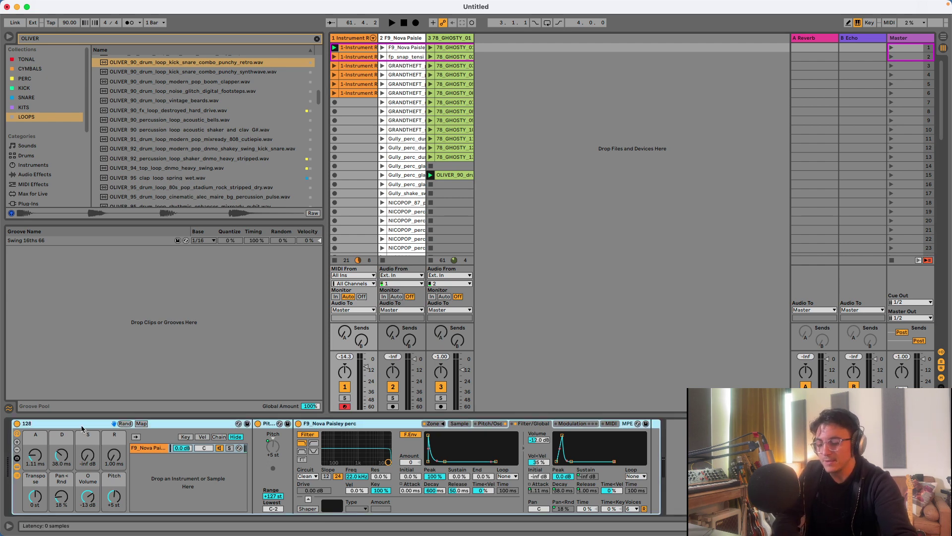
pyautogui.press('Return')
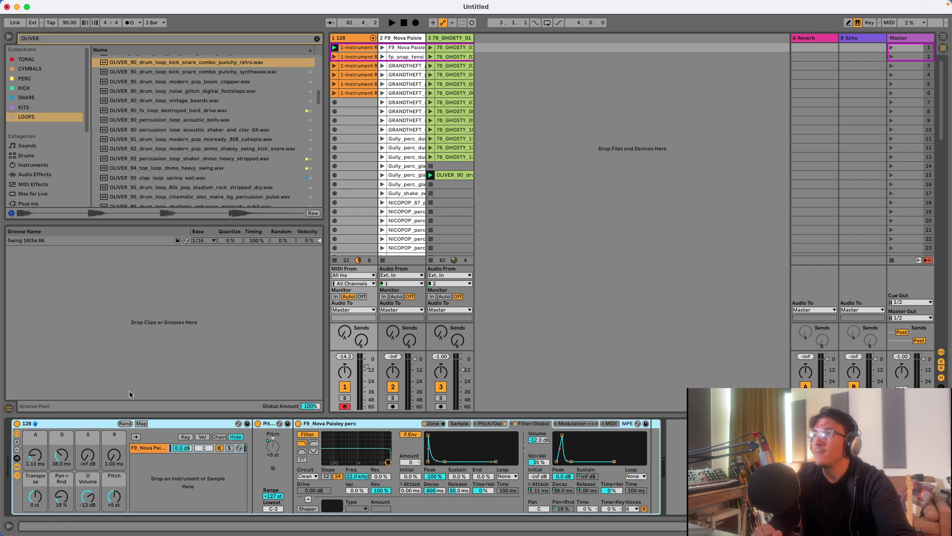